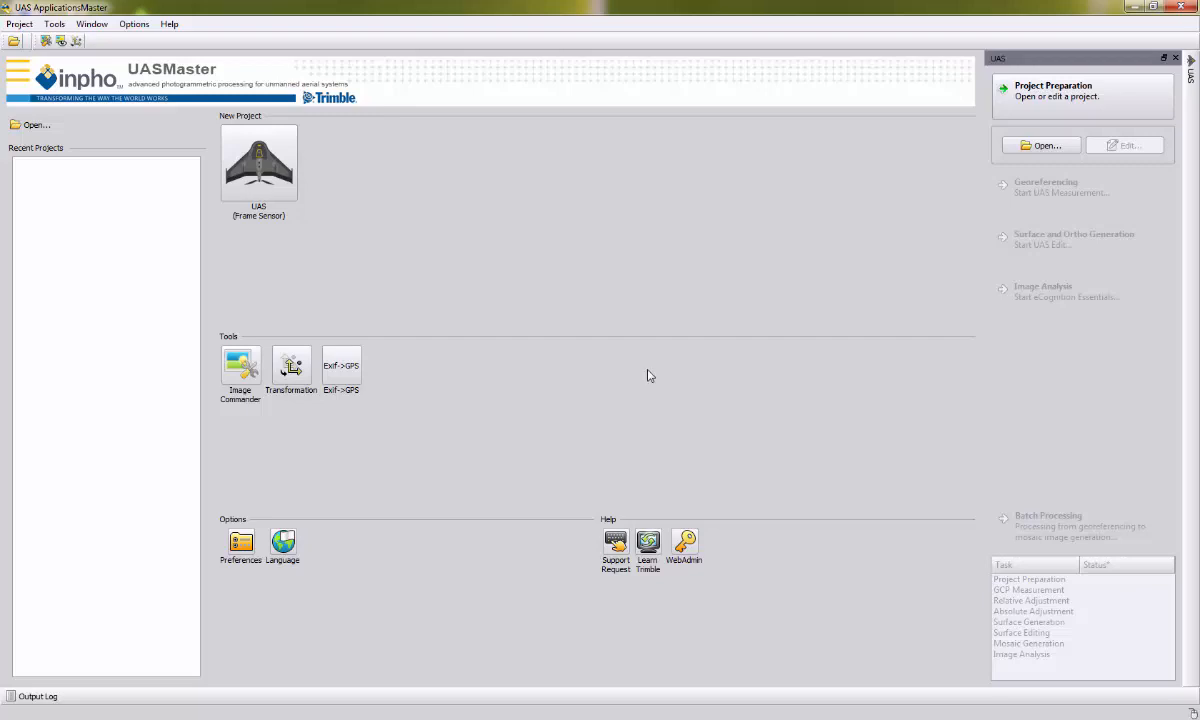
- Check the program's version and build details in the About information
click(169, 24)
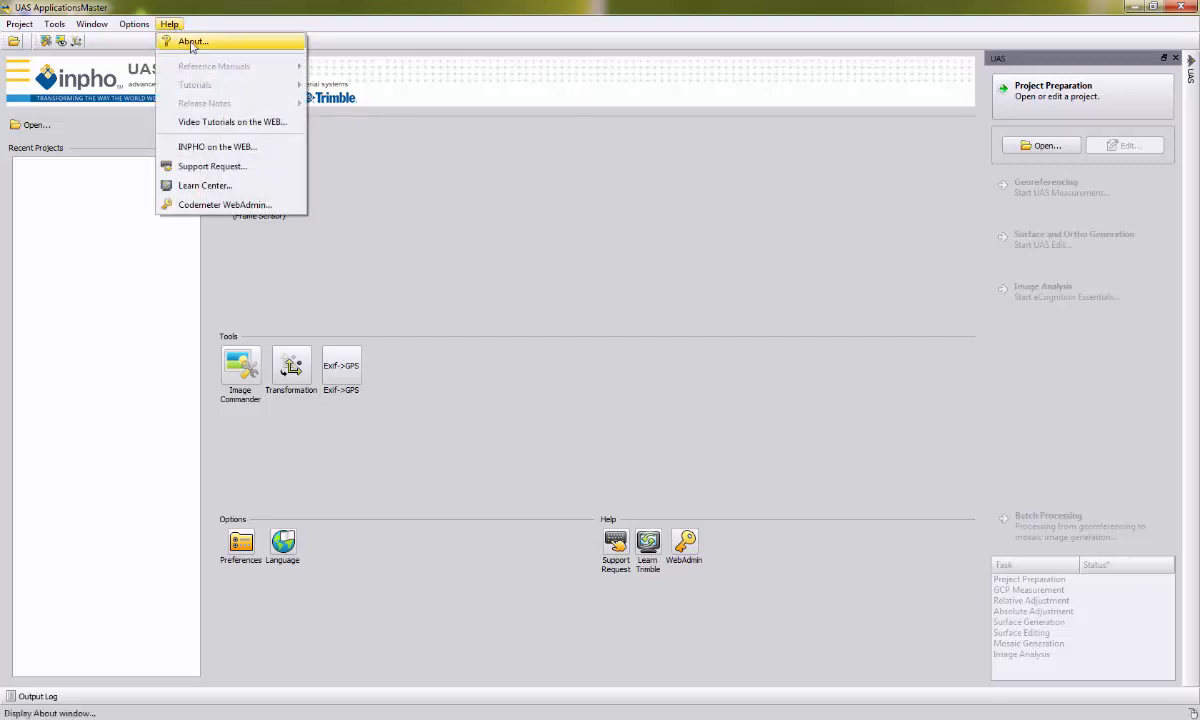
click(190, 41)
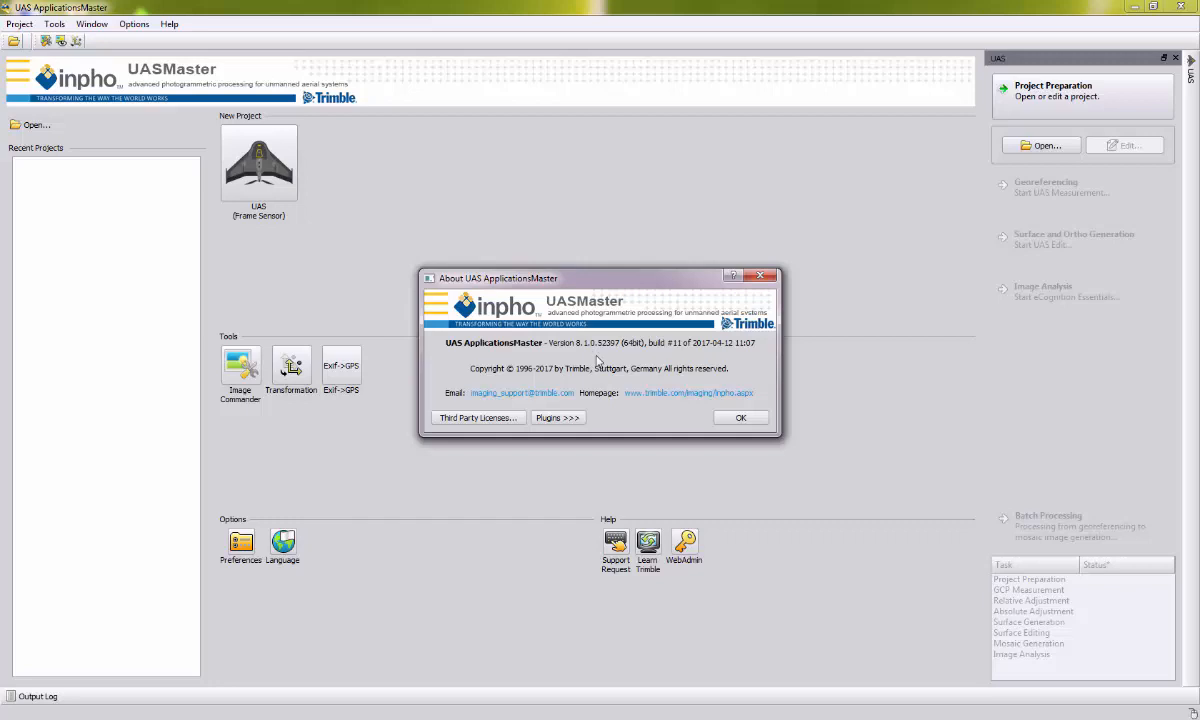
click(741, 417)
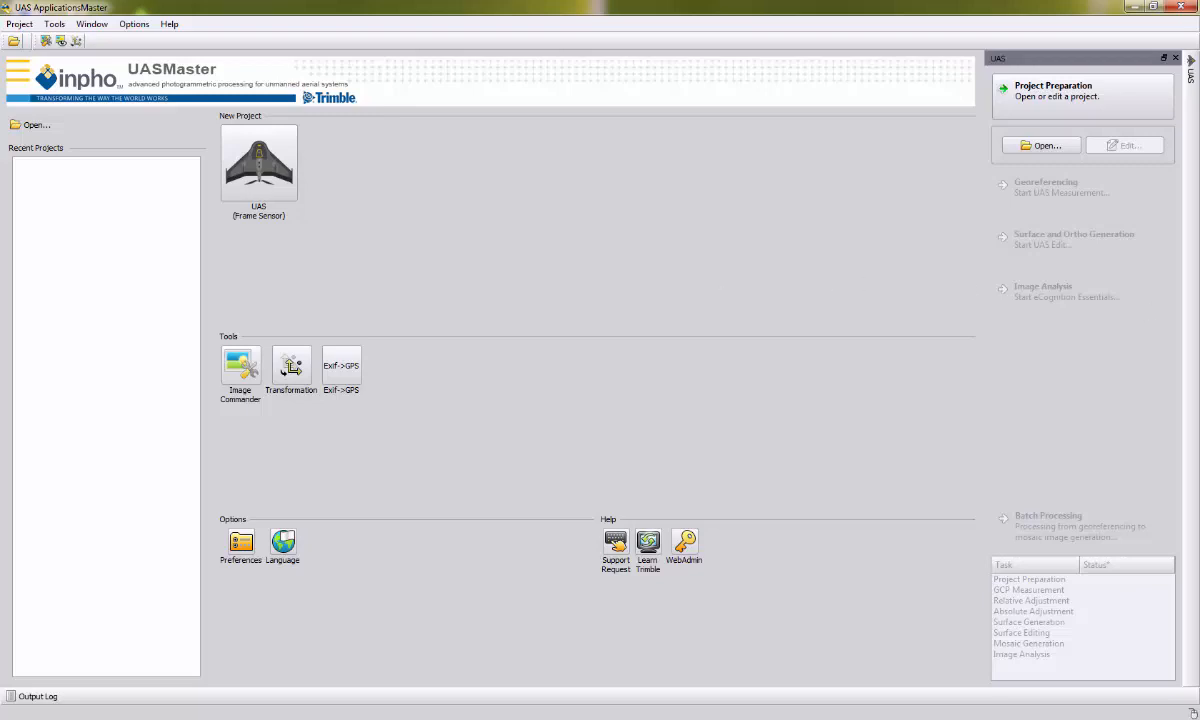
- Look through the contents of the TrainingData_UAS folder in the file explorer, then return to UAS ApplicationsMaster
drag(1199, 335, 597, 199)
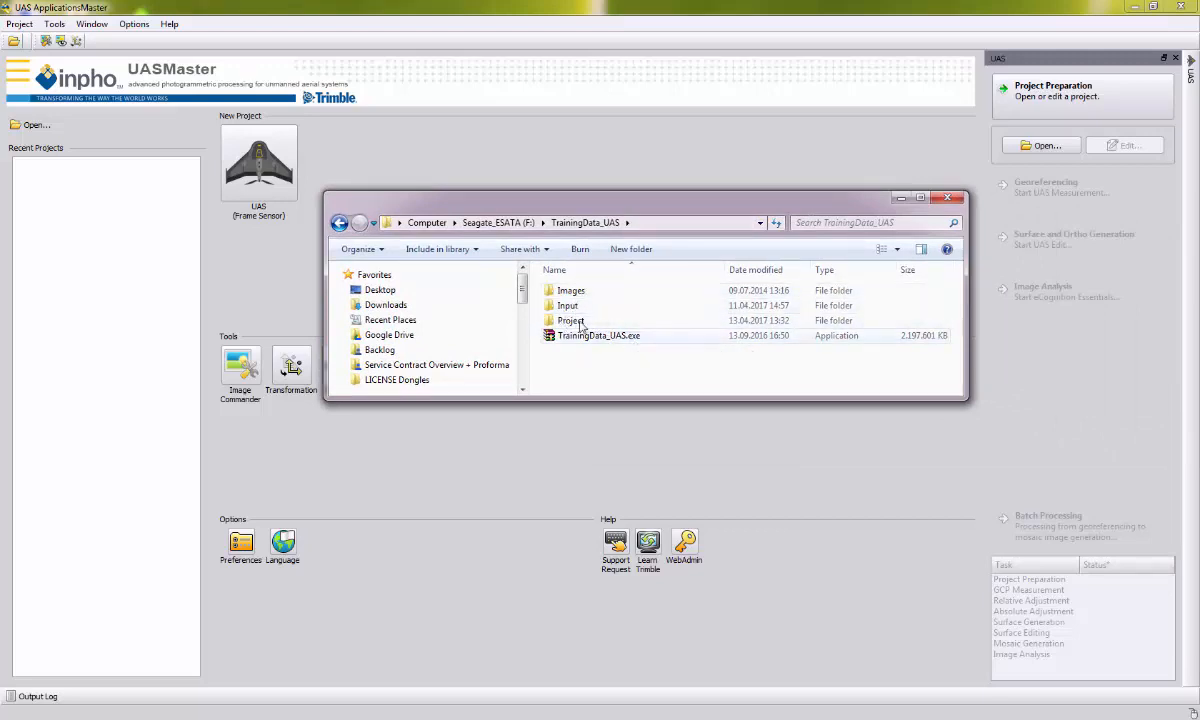
key(alt+Tab)
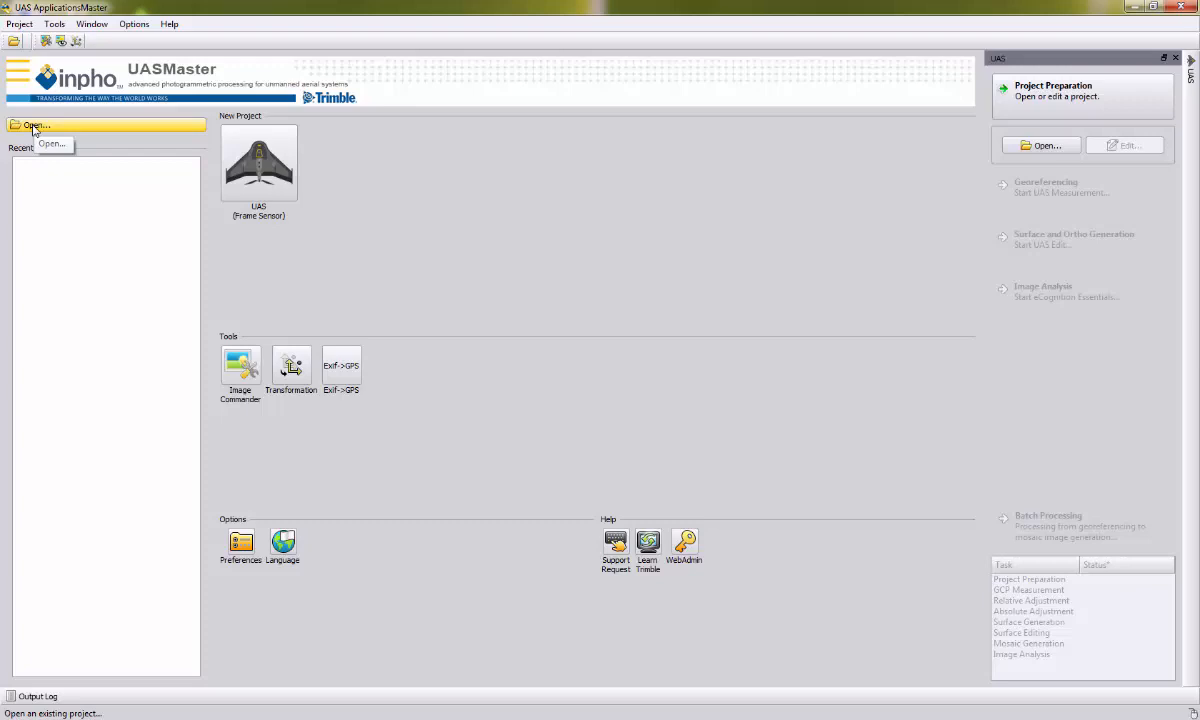
- Create a new UAS (Frame Sensor) project and open its Basics settings
click(263, 175)
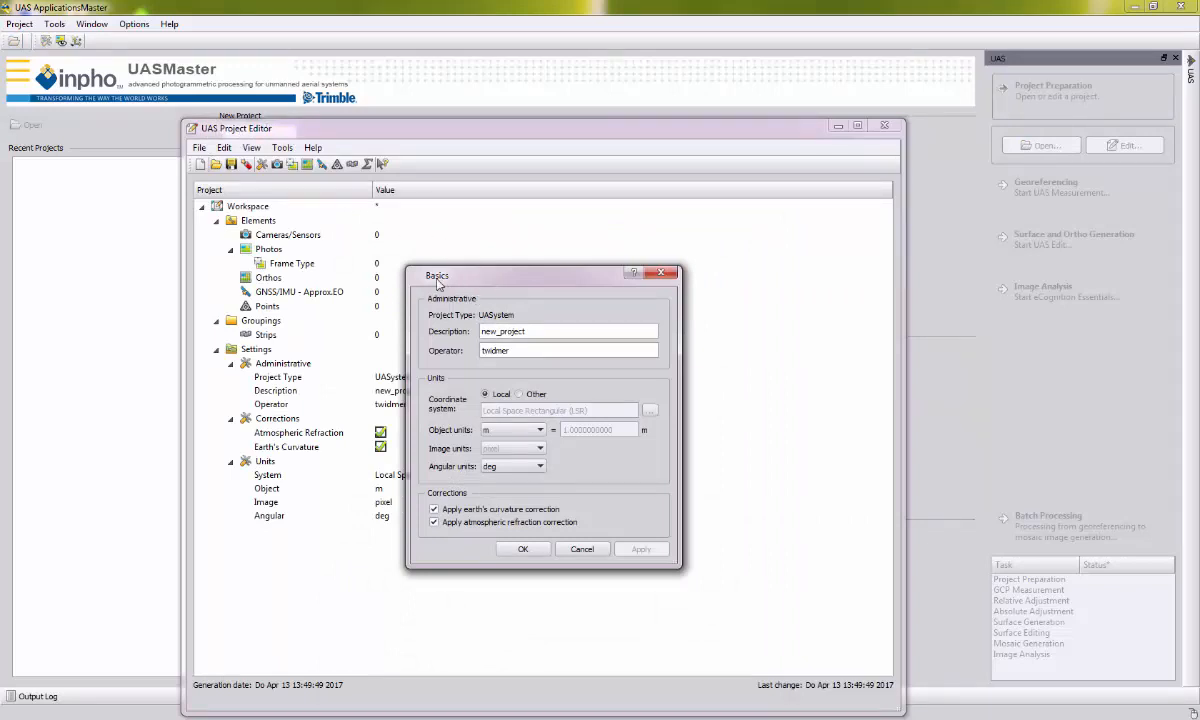
click(661, 275)
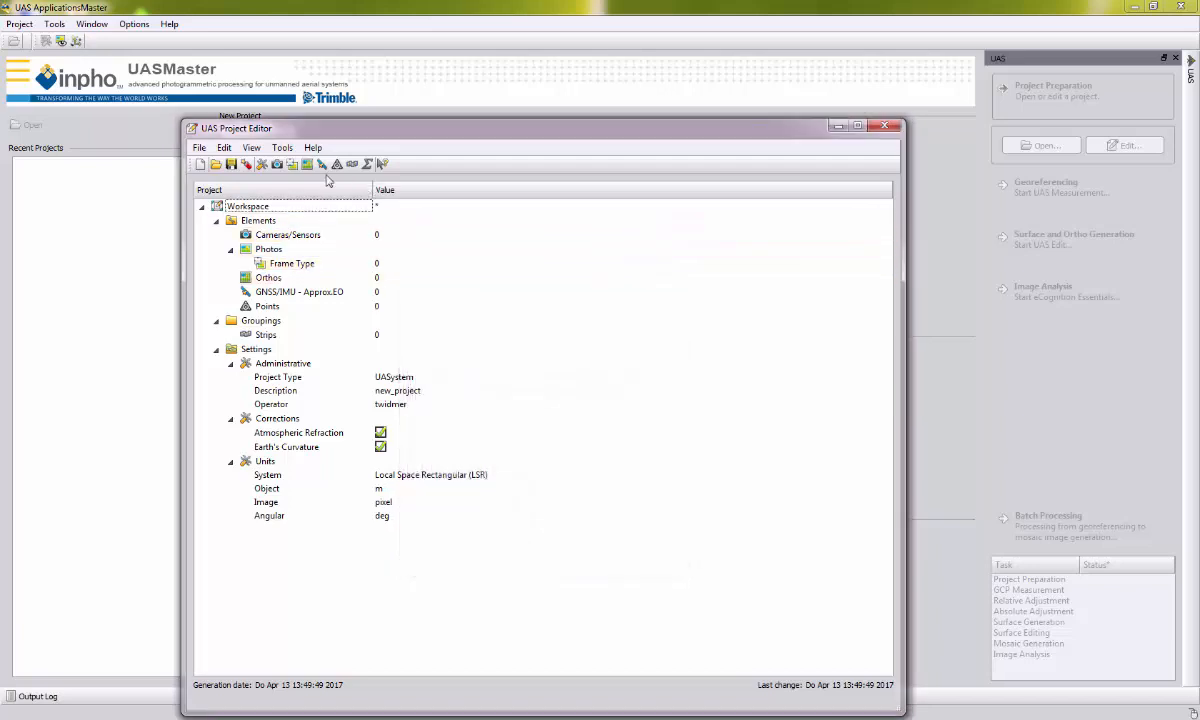
click(224, 147)
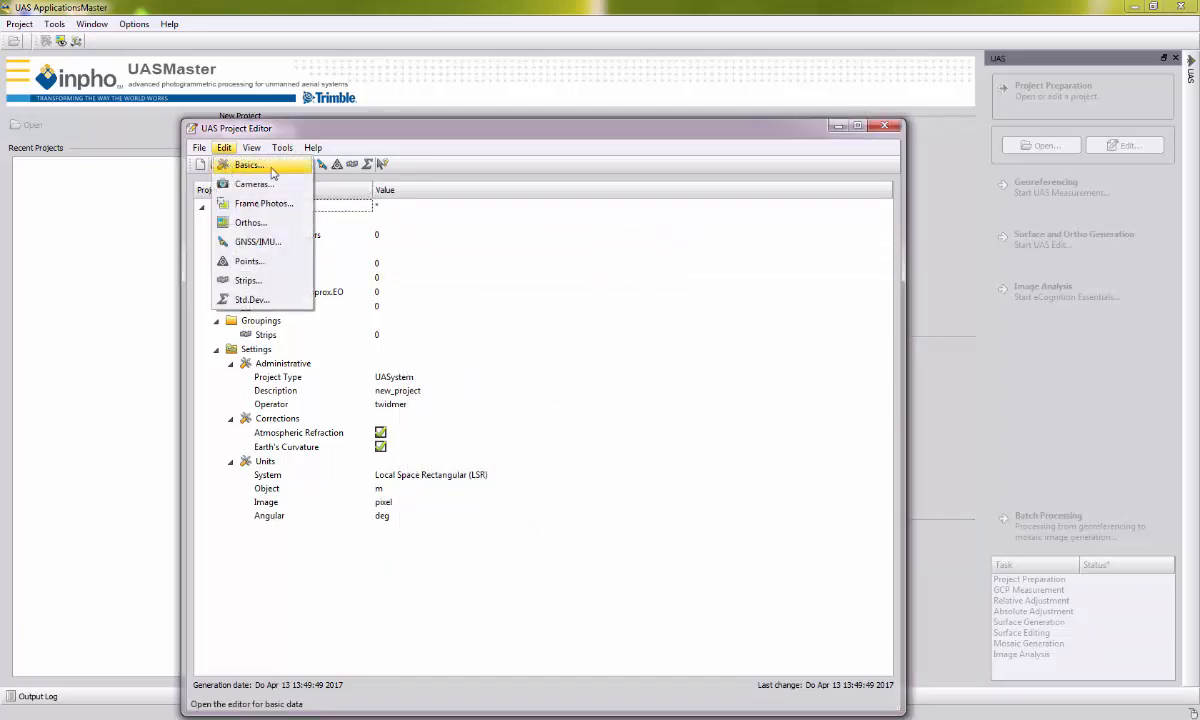
click(246, 166)
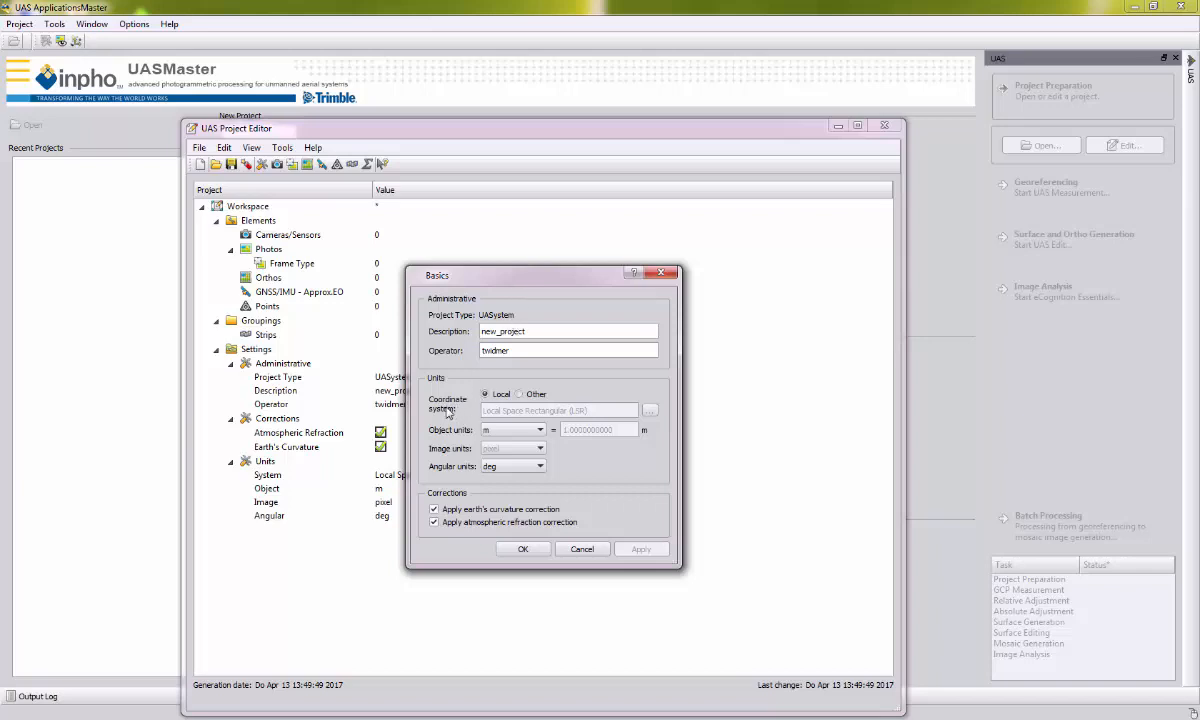
- Change the coordinate system option to Other and select WGS 84 / UTM zone 31N among the projected systems
click(519, 395)
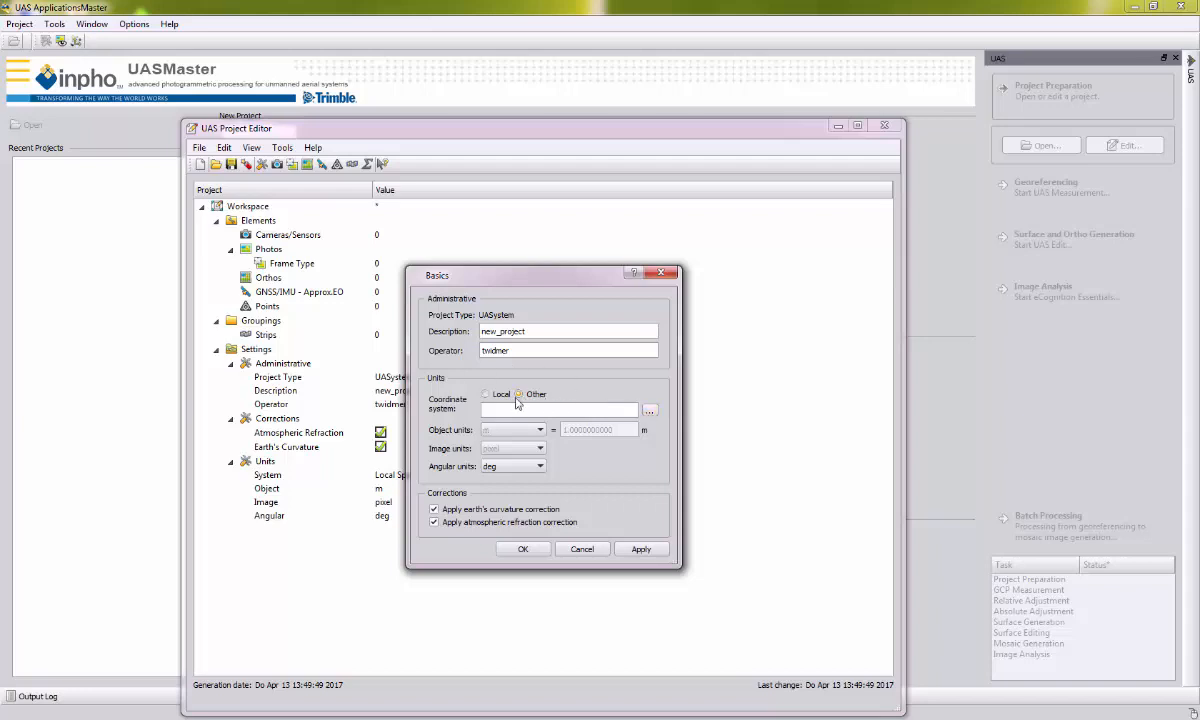
click(648, 412)
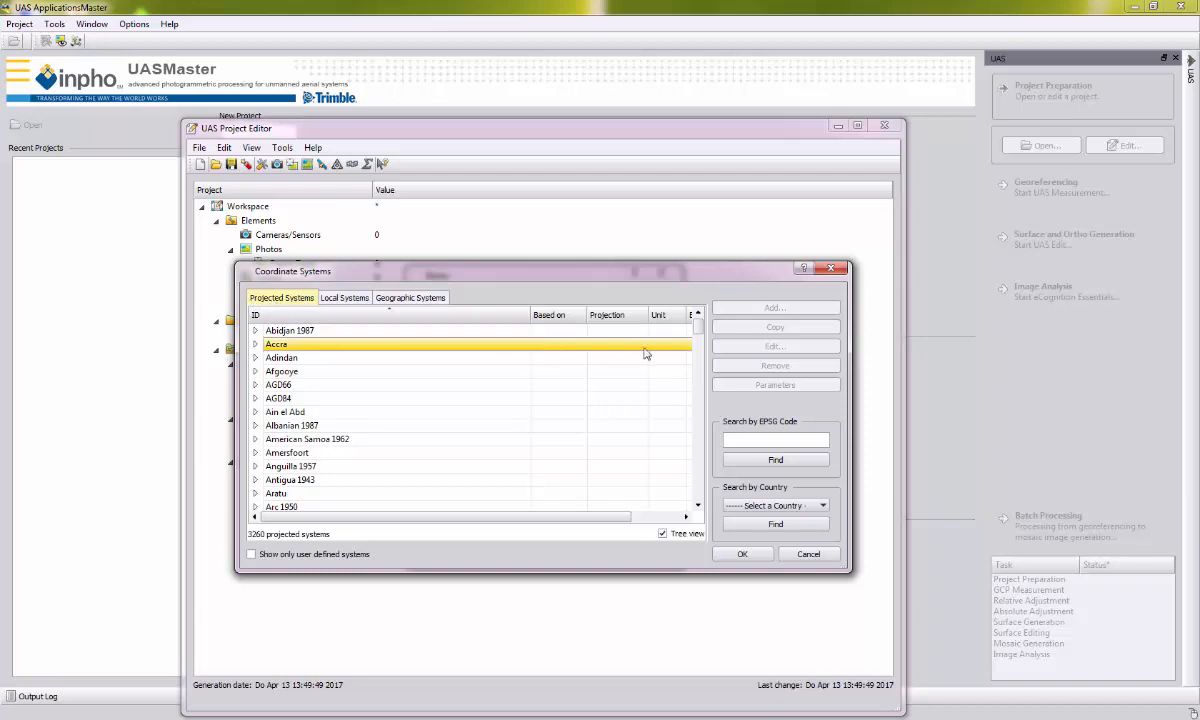
scroll(595, 480, down, 20)
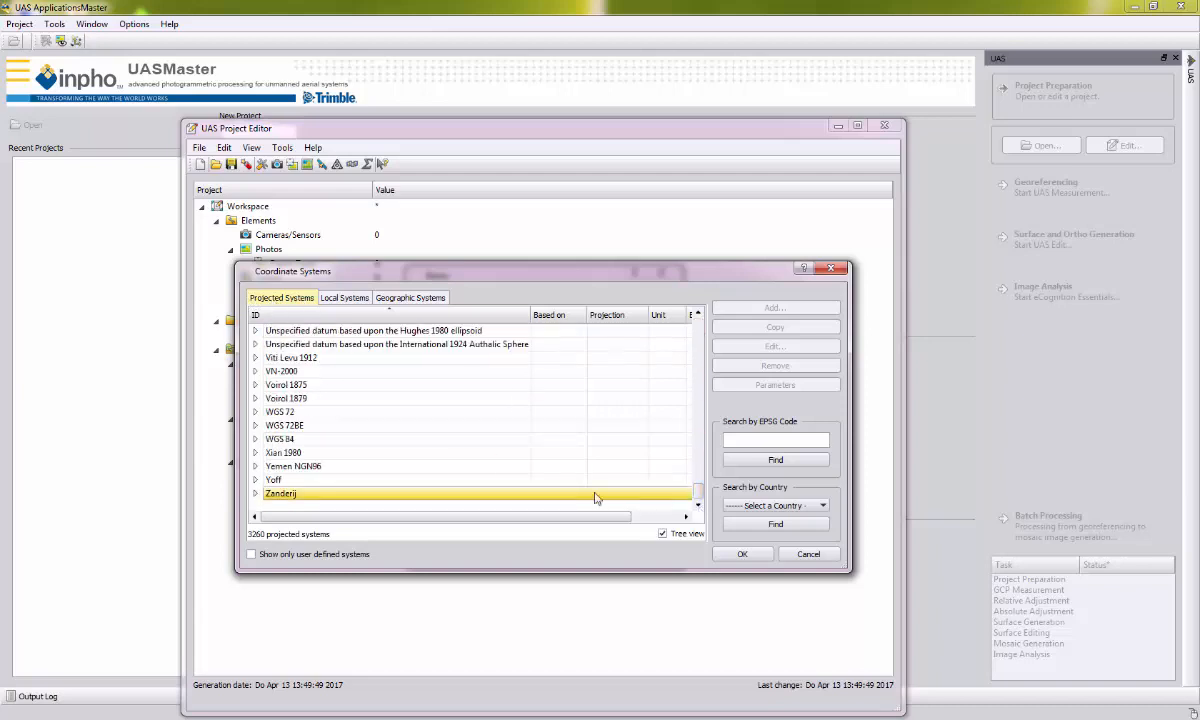
click(255, 439)
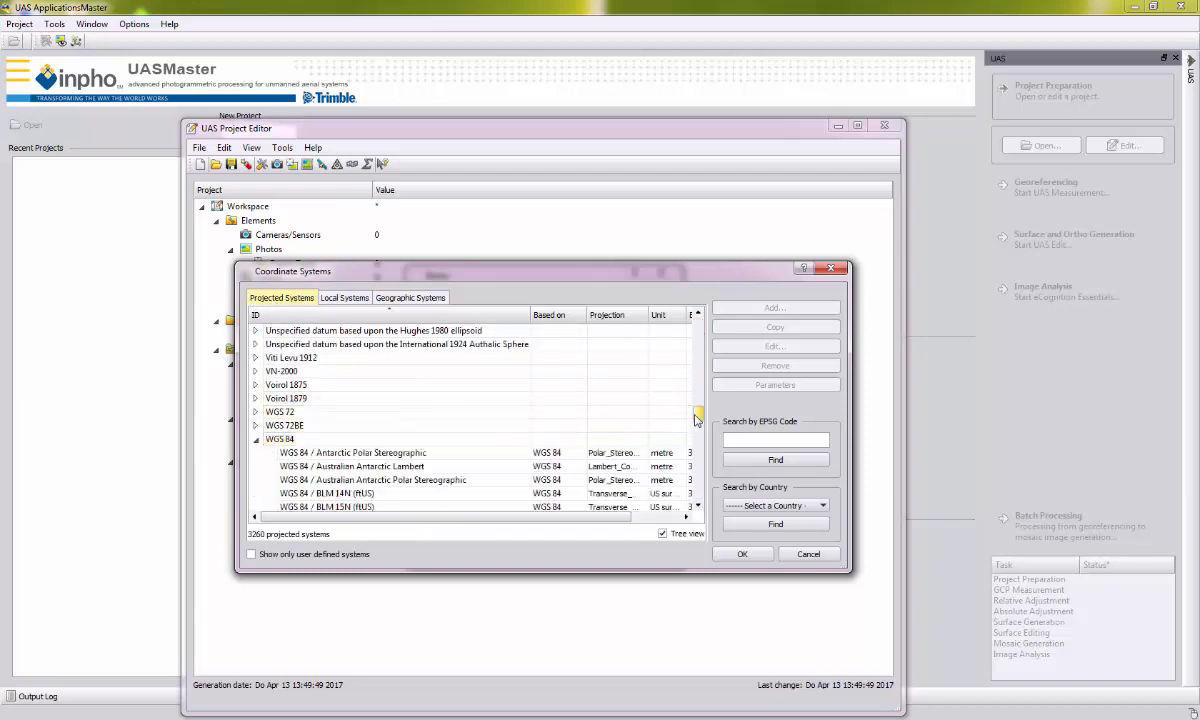
scroll(652, 395, down, 20)
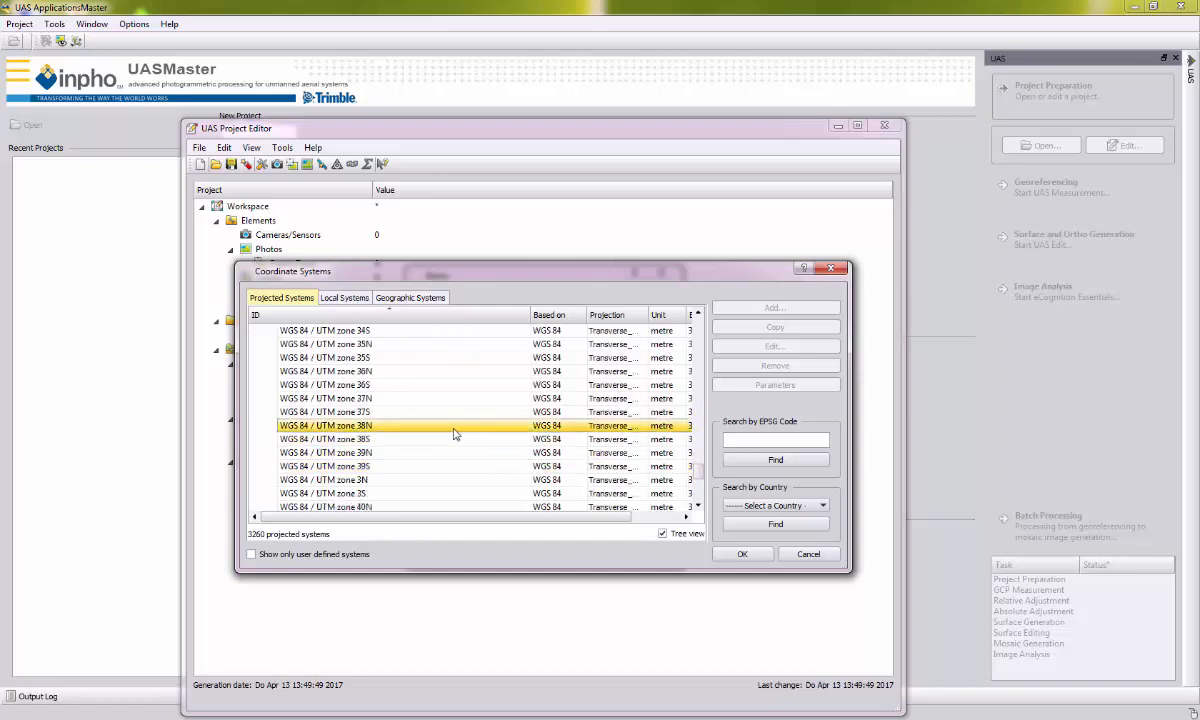
scroll(660, 440, up, 3)
click(366, 358)
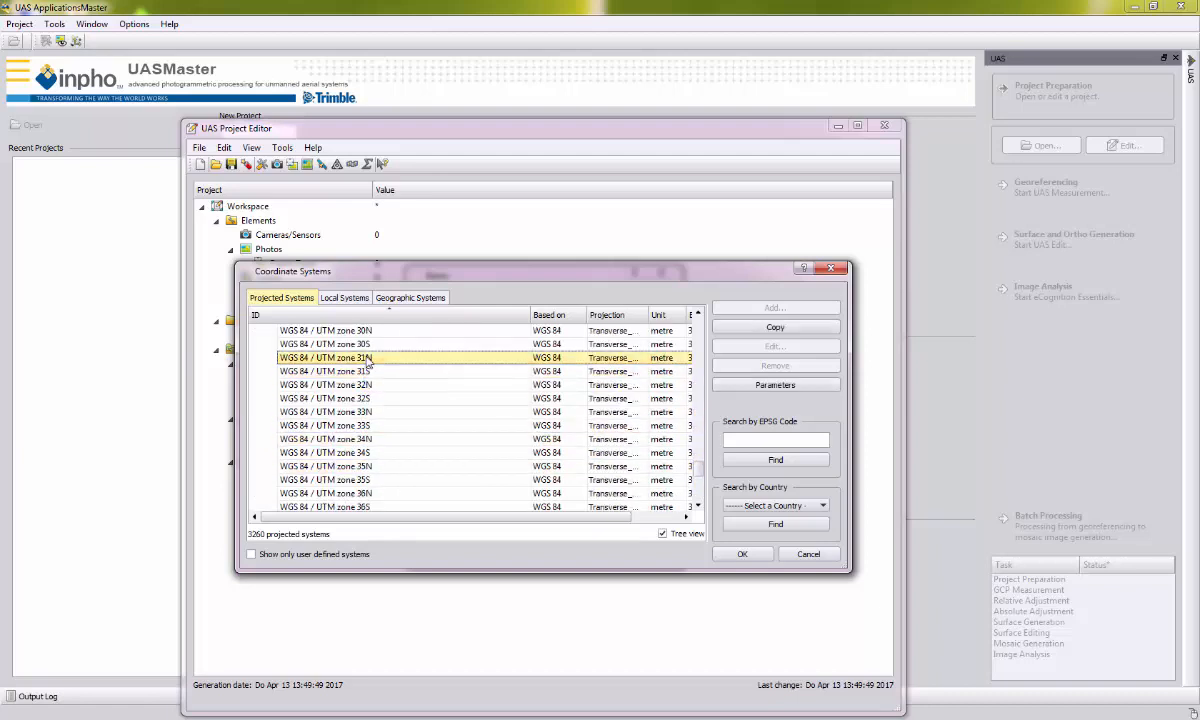
- Assign the projected system with EPSG code 32631 (WGS 84 / UTM zone 31N) and set the project description to DemoData
drag(853, 472, 930, 472)
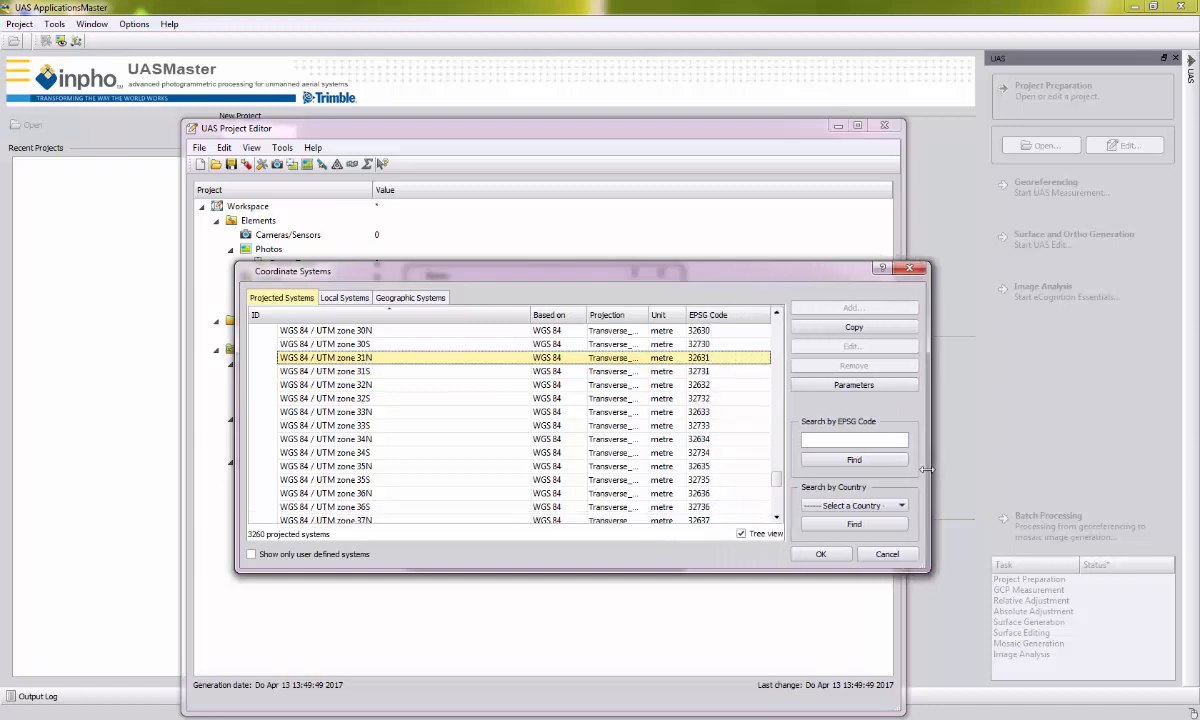
click(834, 438)
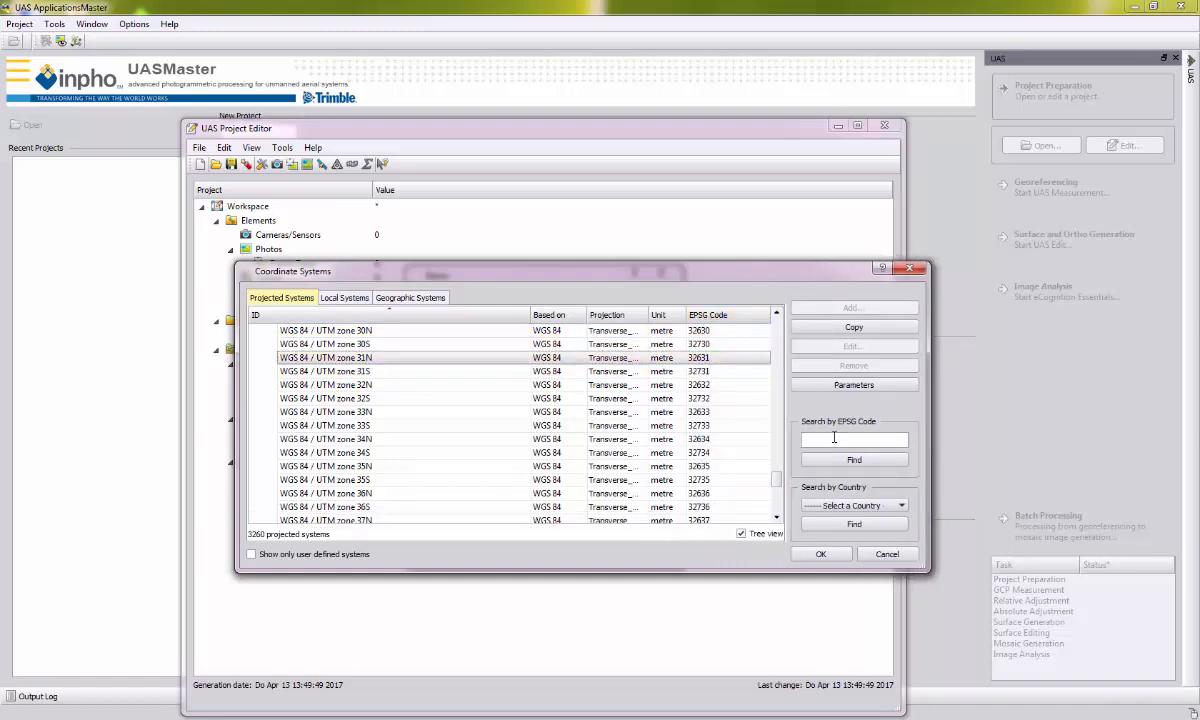
text(32631)
click(846, 461)
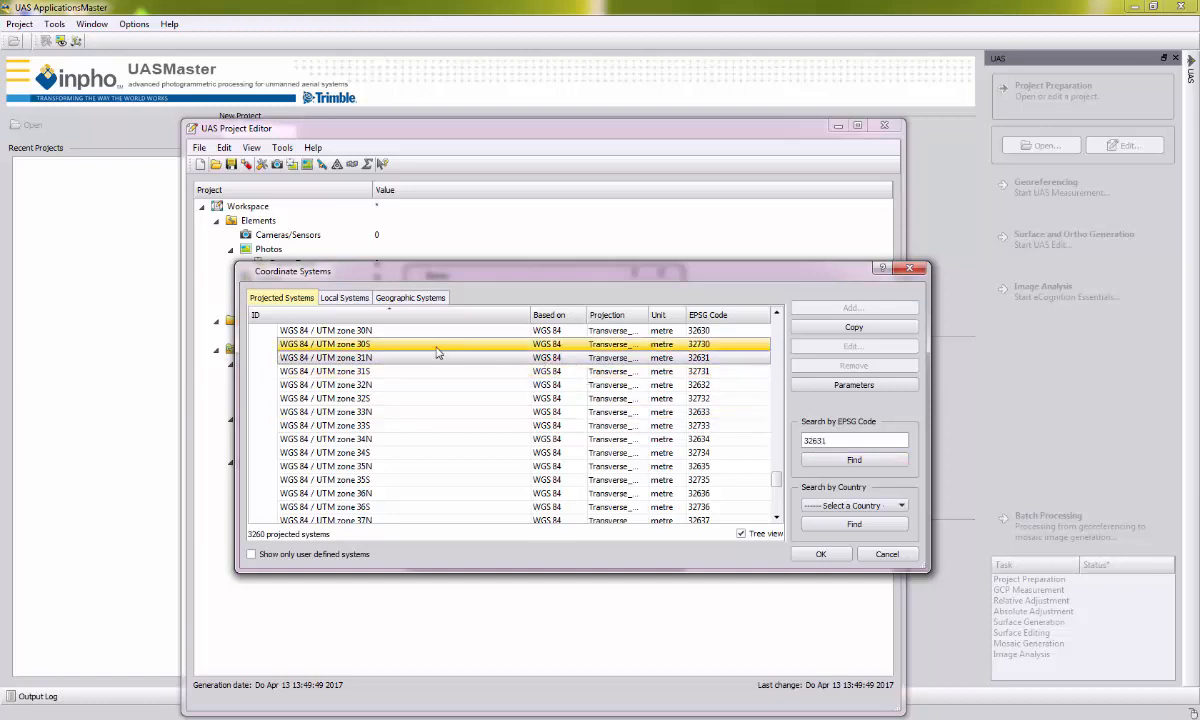
click(470, 358)
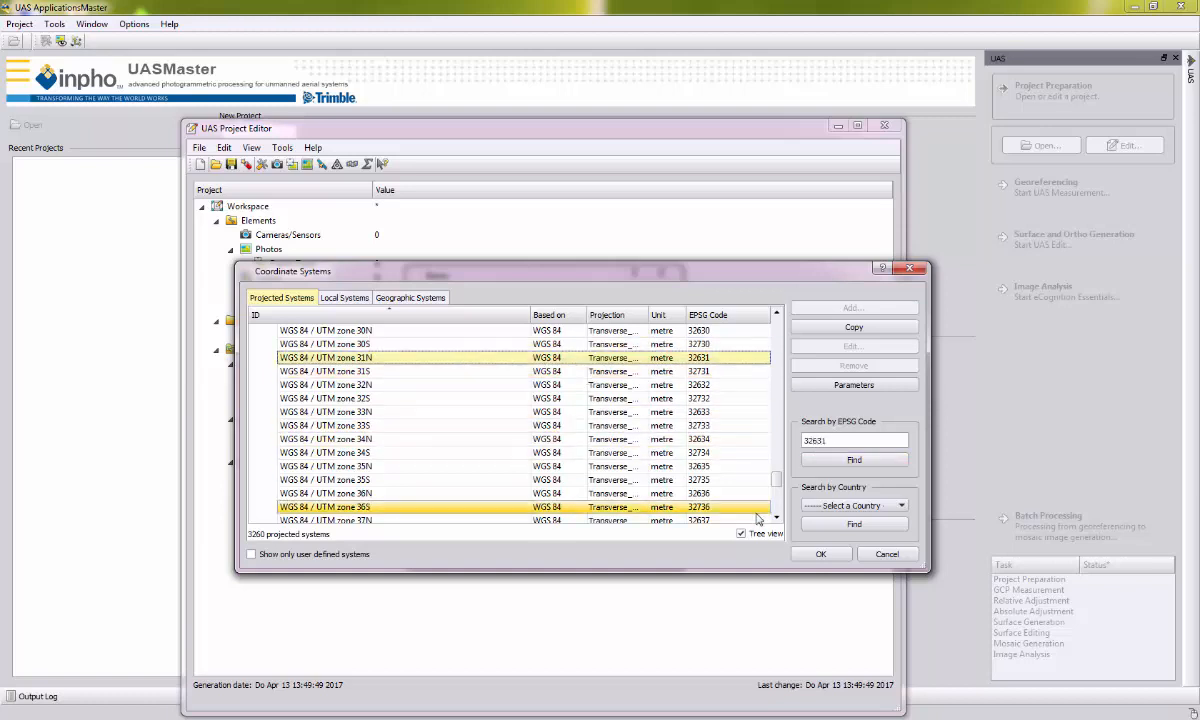
click(818, 555)
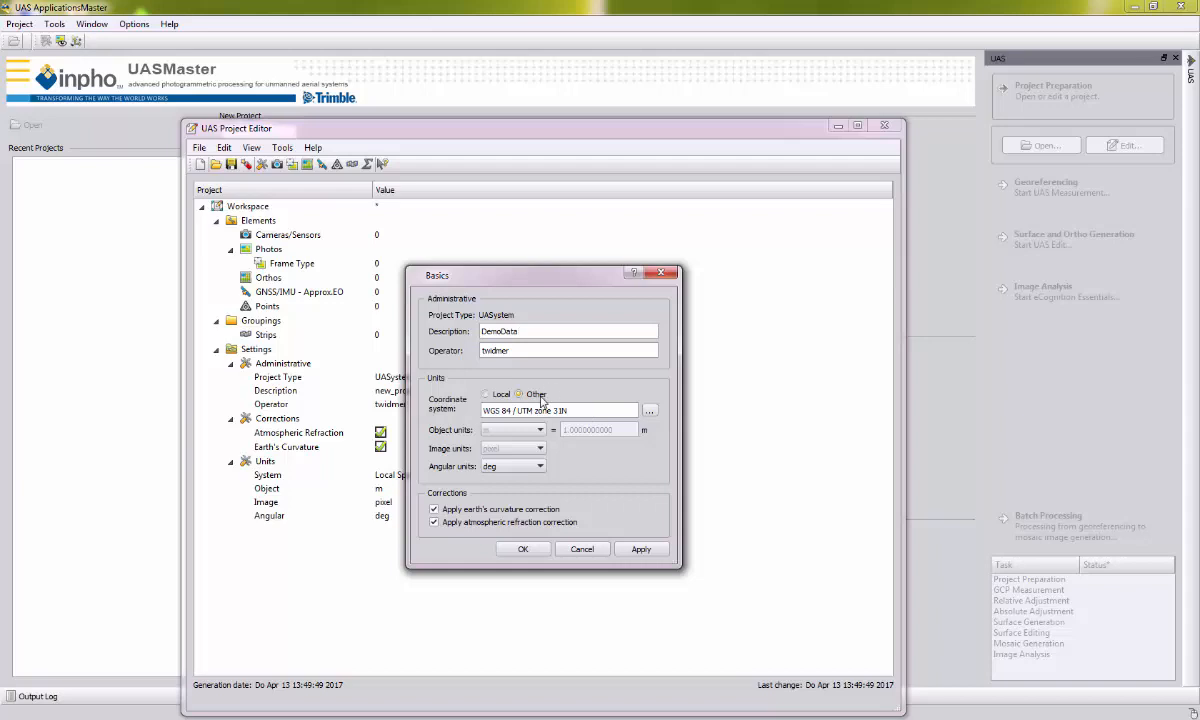
click(526, 550)
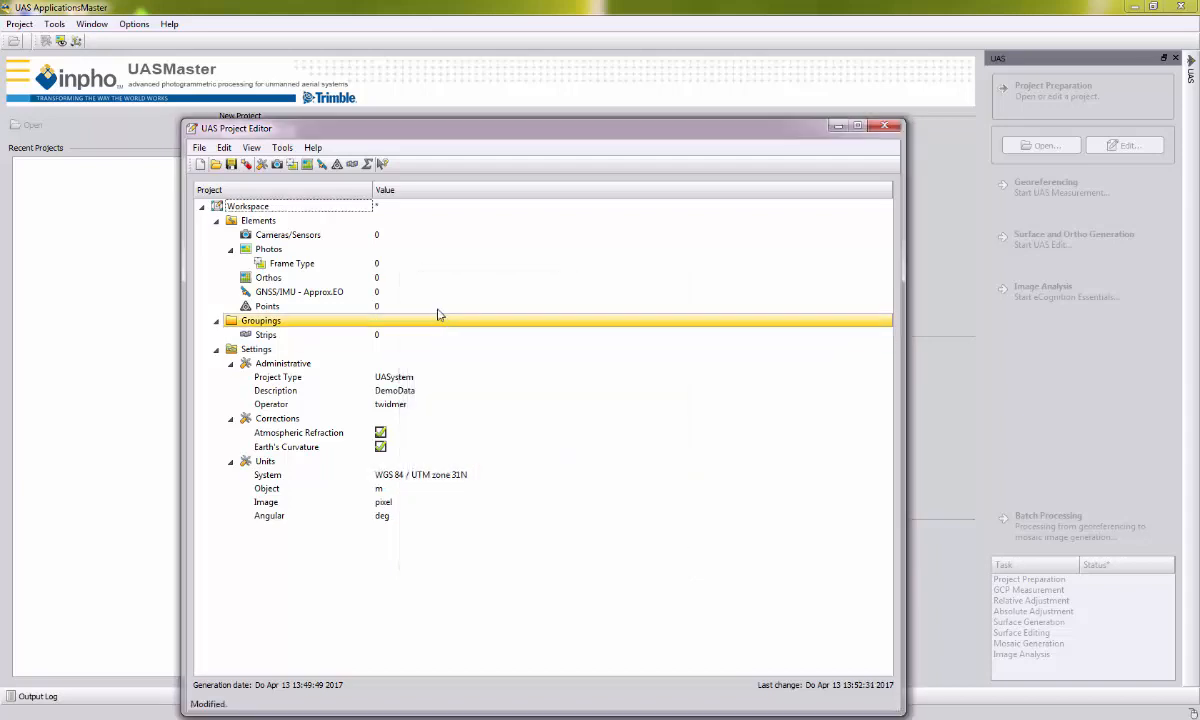
- Add a camera to the project with ID DemoData, sensor type CCD Frame and brand Trimble_UX5
click(224, 148)
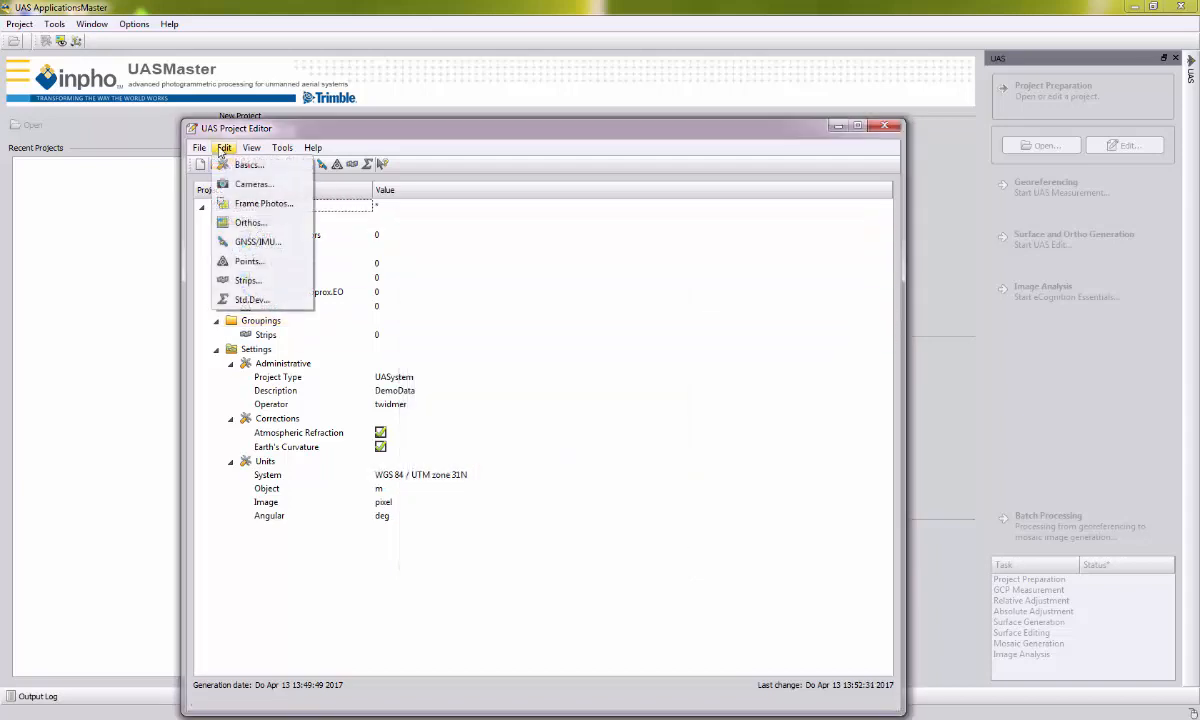
click(228, 184)
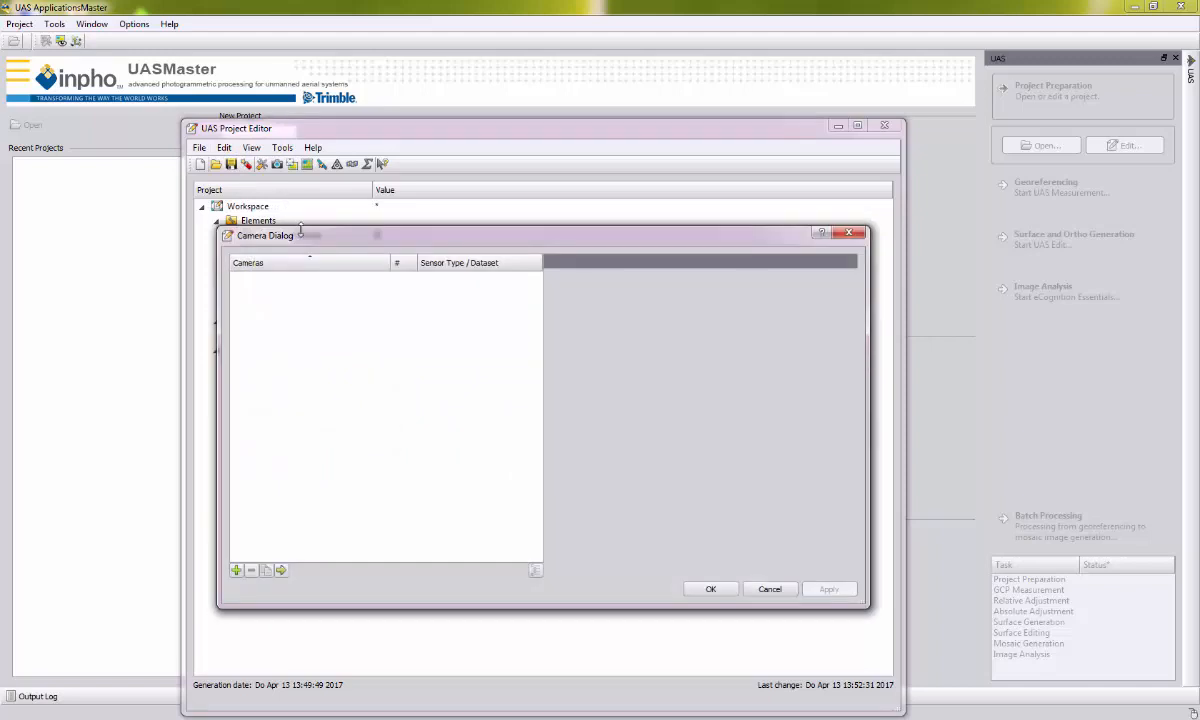
click(237, 572)
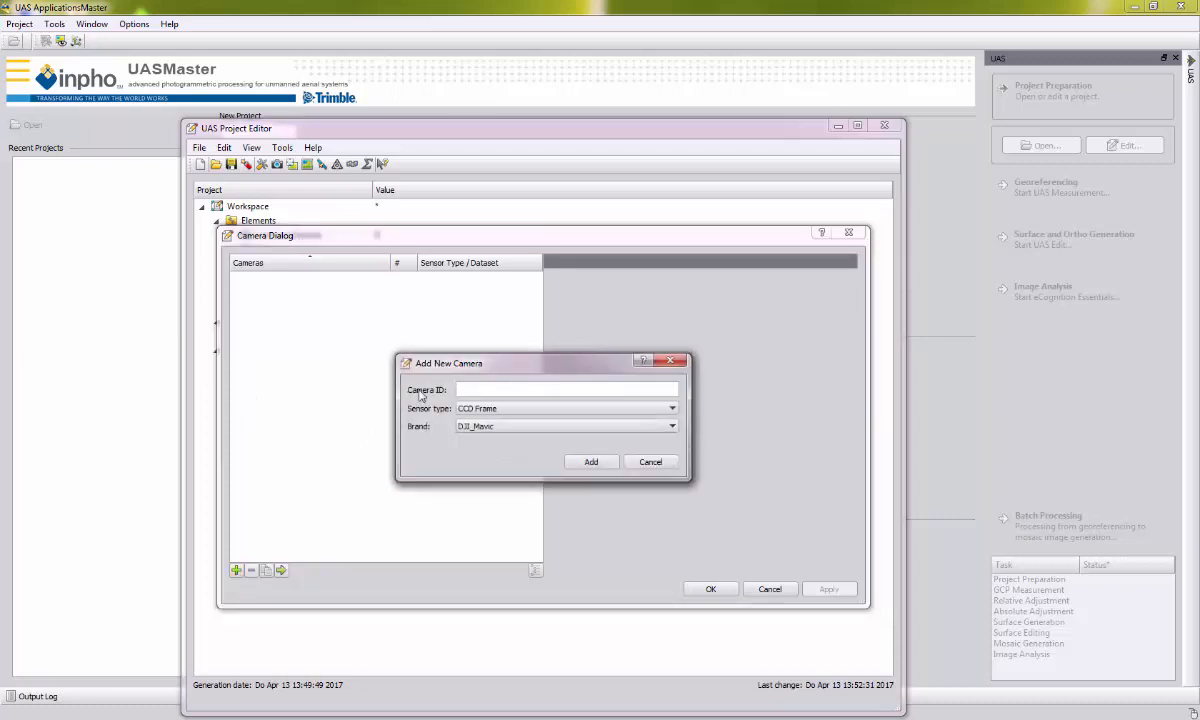
click(478, 410)
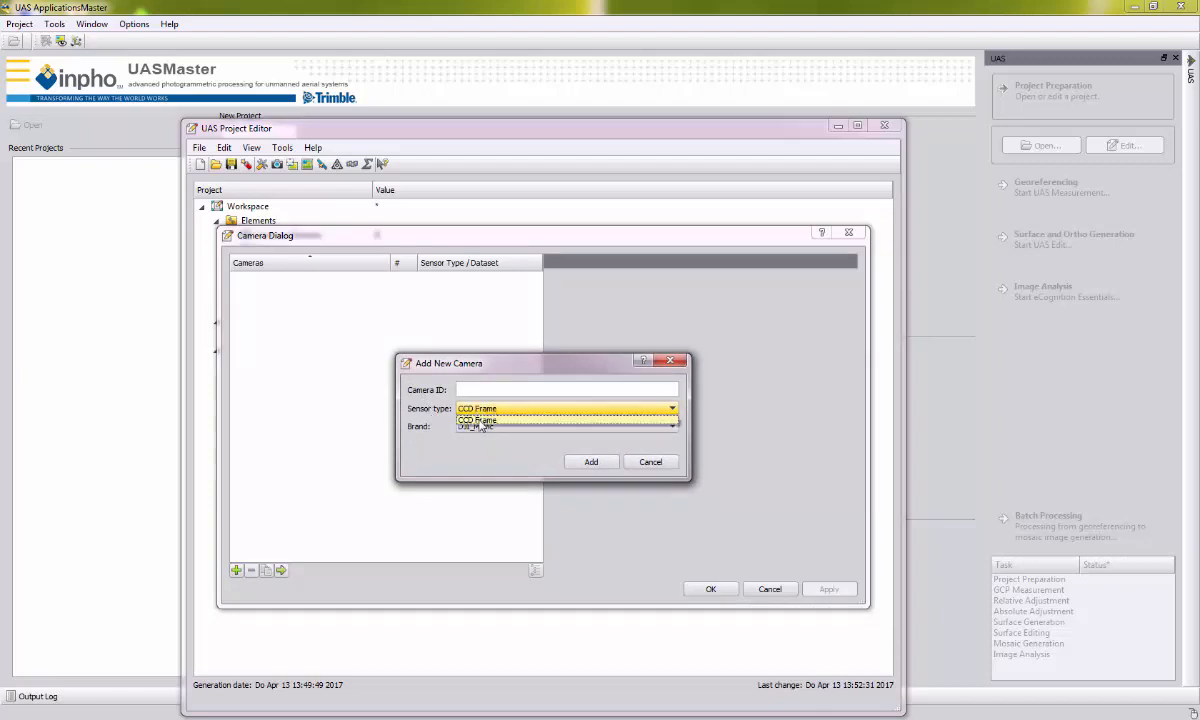
click(485, 413)
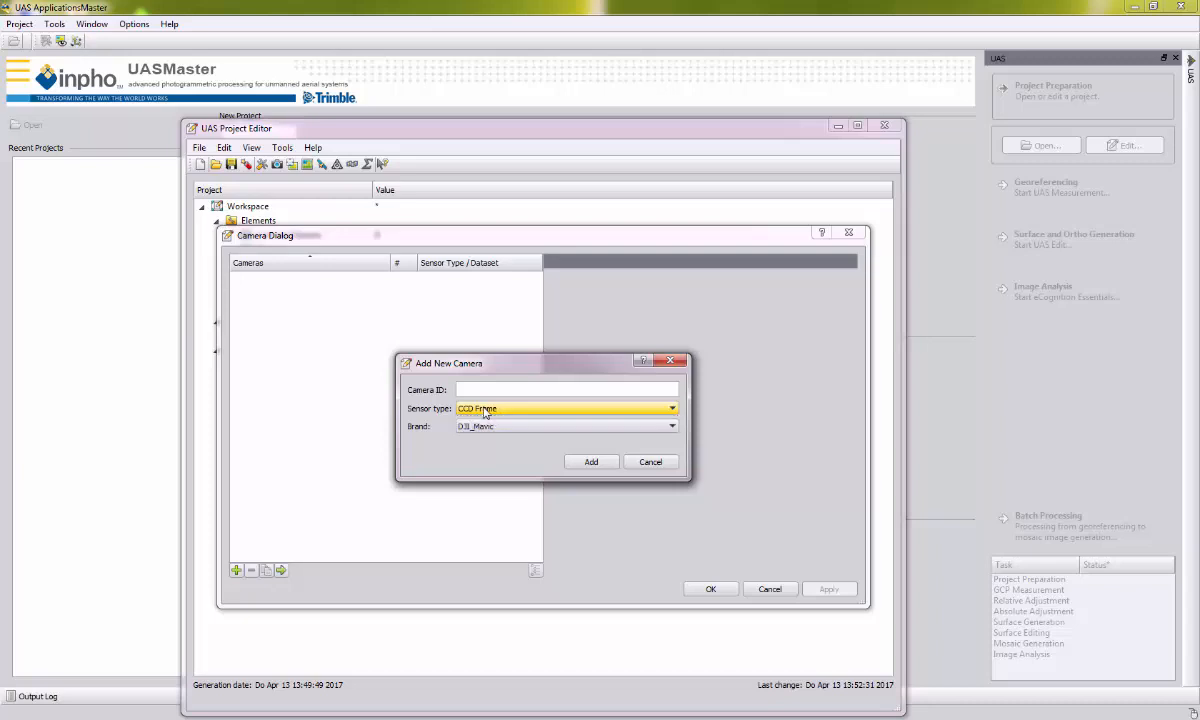
click(508, 428)
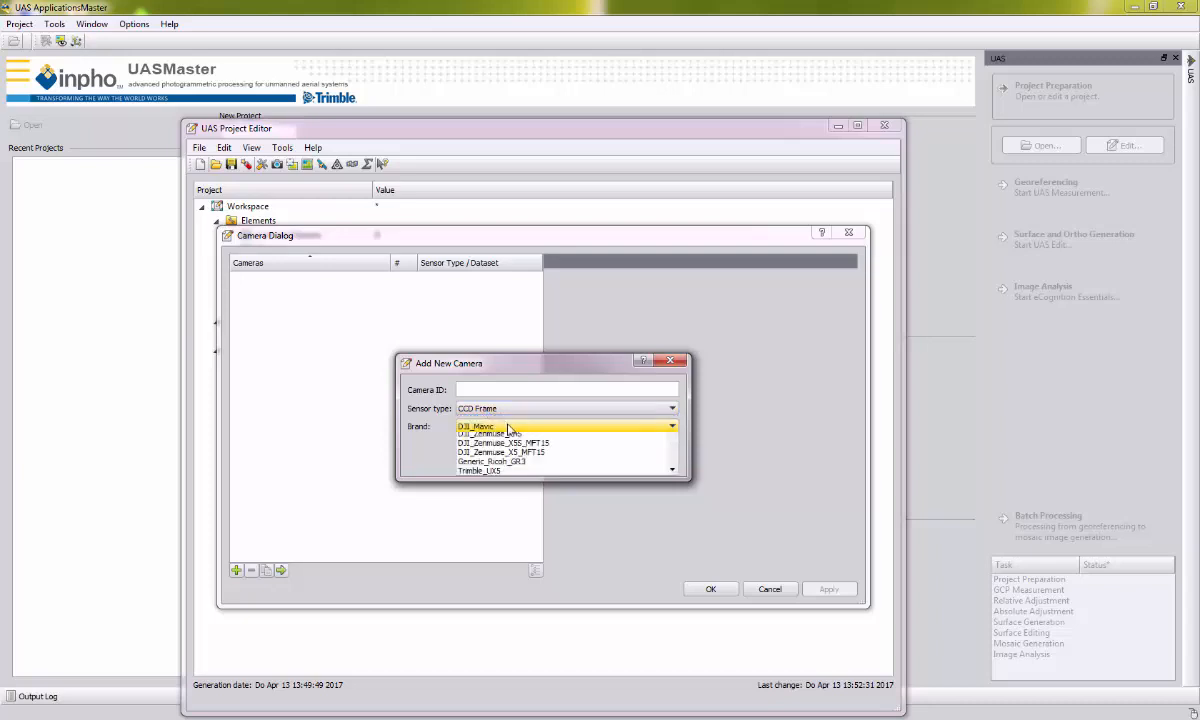
scroll(488, 465, down, 1)
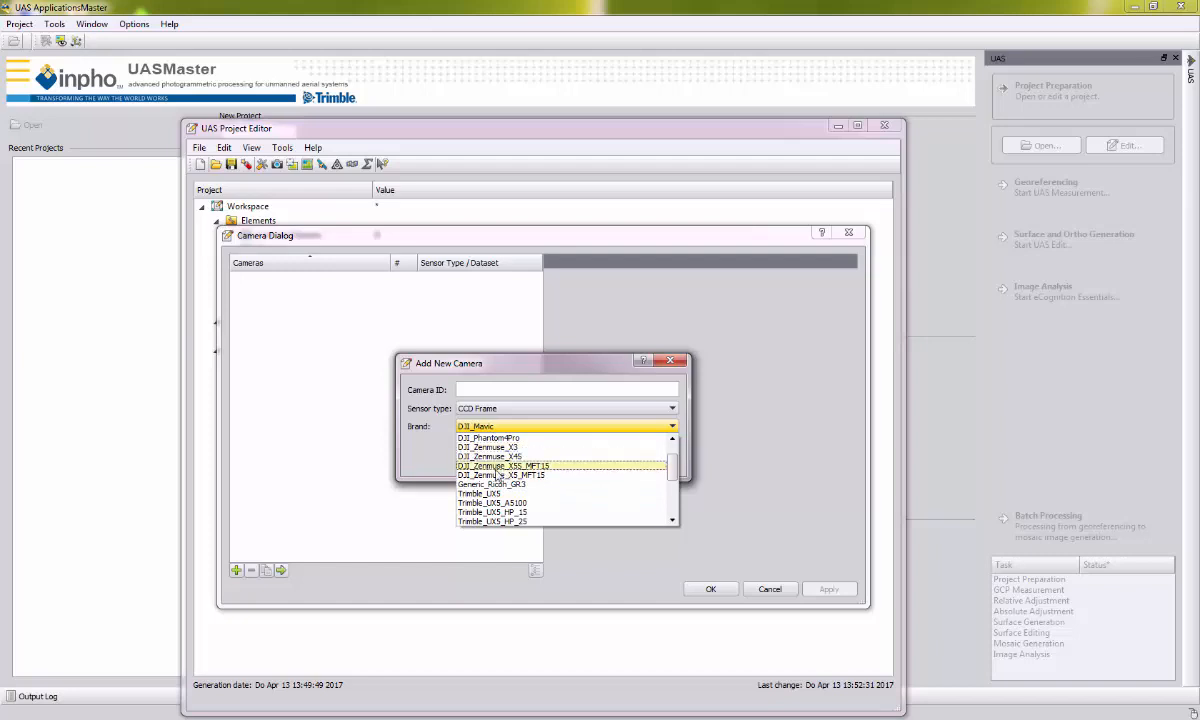
scroll(505, 462, down, 4)
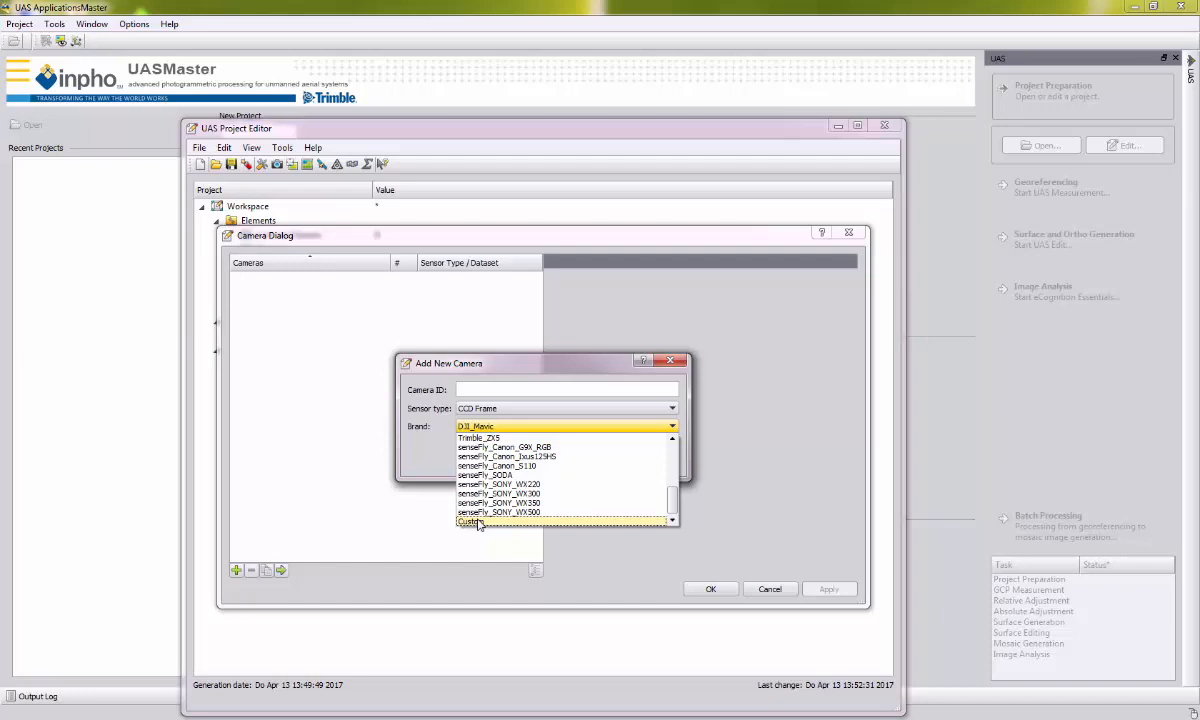
scroll(479, 524, up, 3)
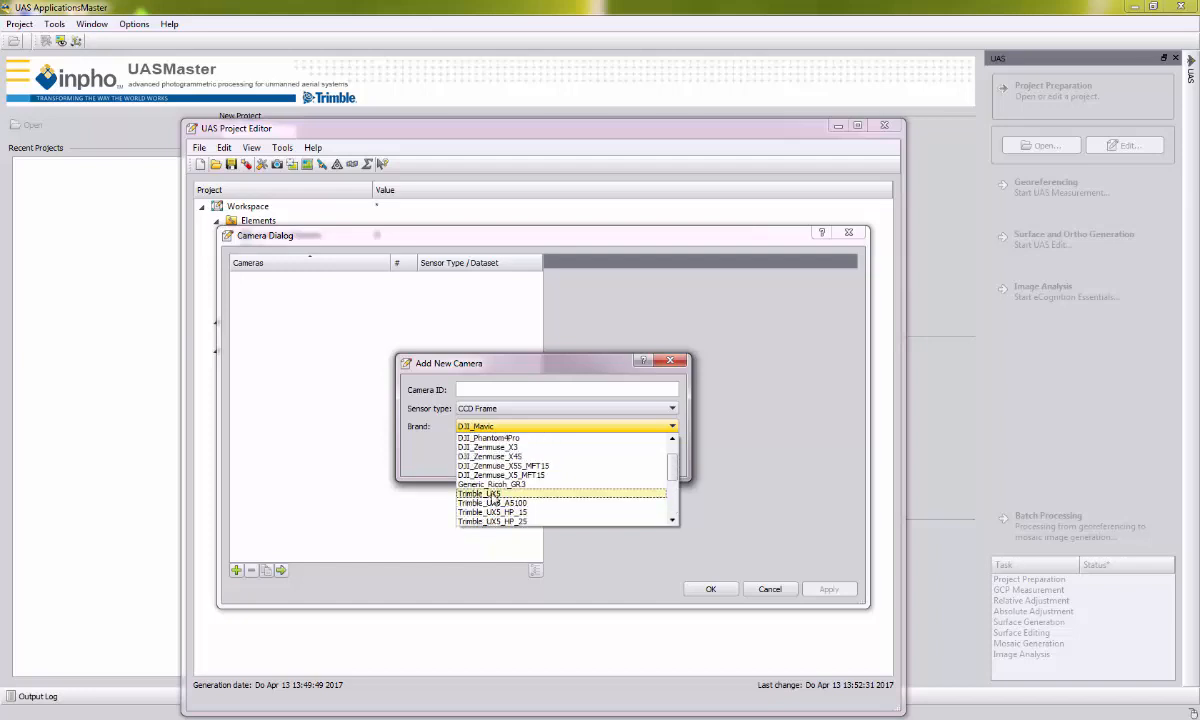
click(495, 494)
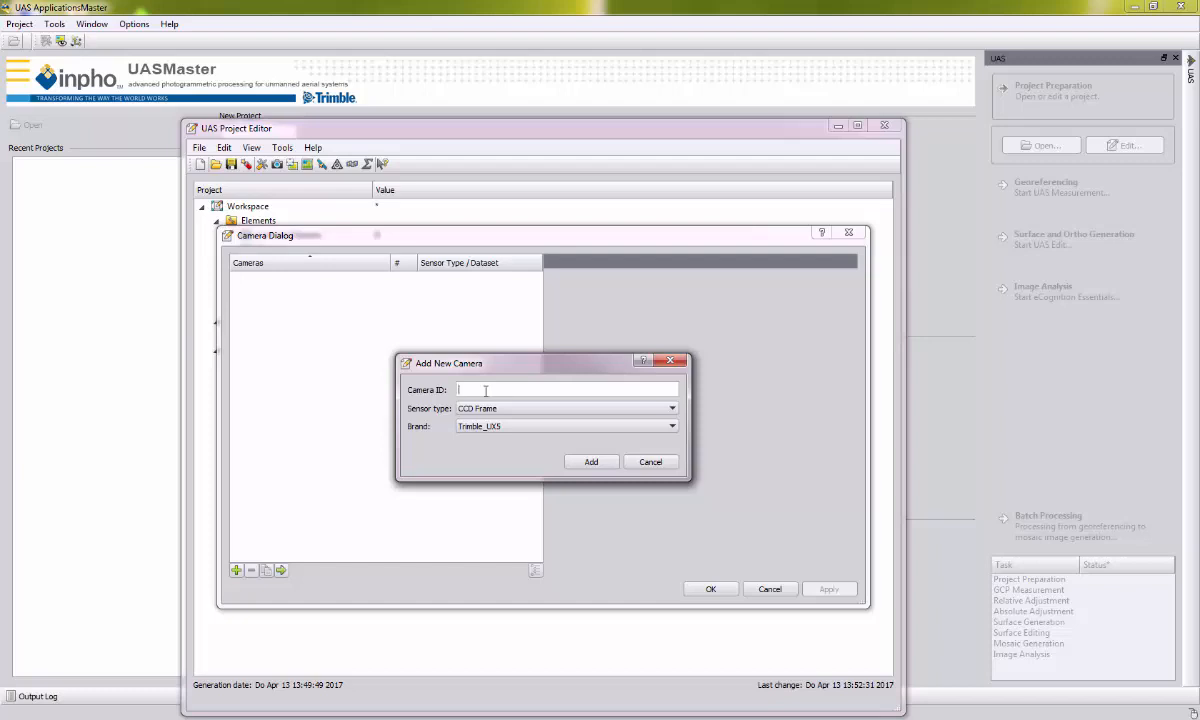
text(DemoData)
click(592, 462)
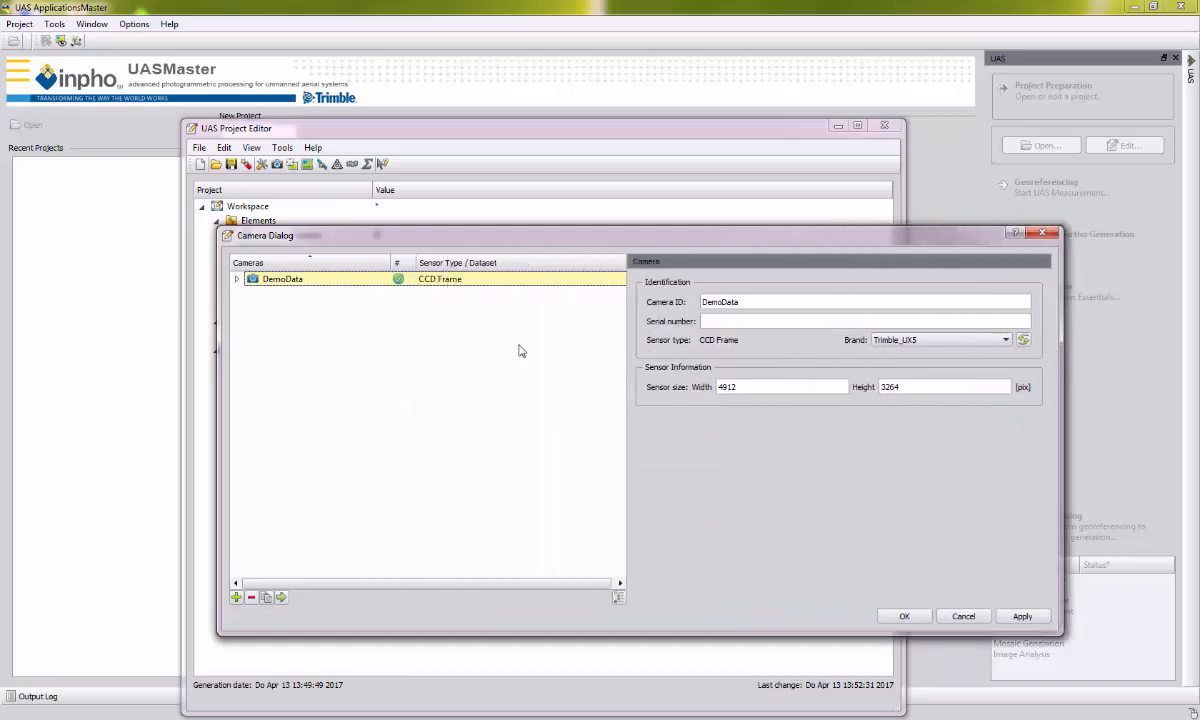
- Review the DemoData camera's platform mount rotation and the sensor values of Calibration Set 1
click(240, 279)
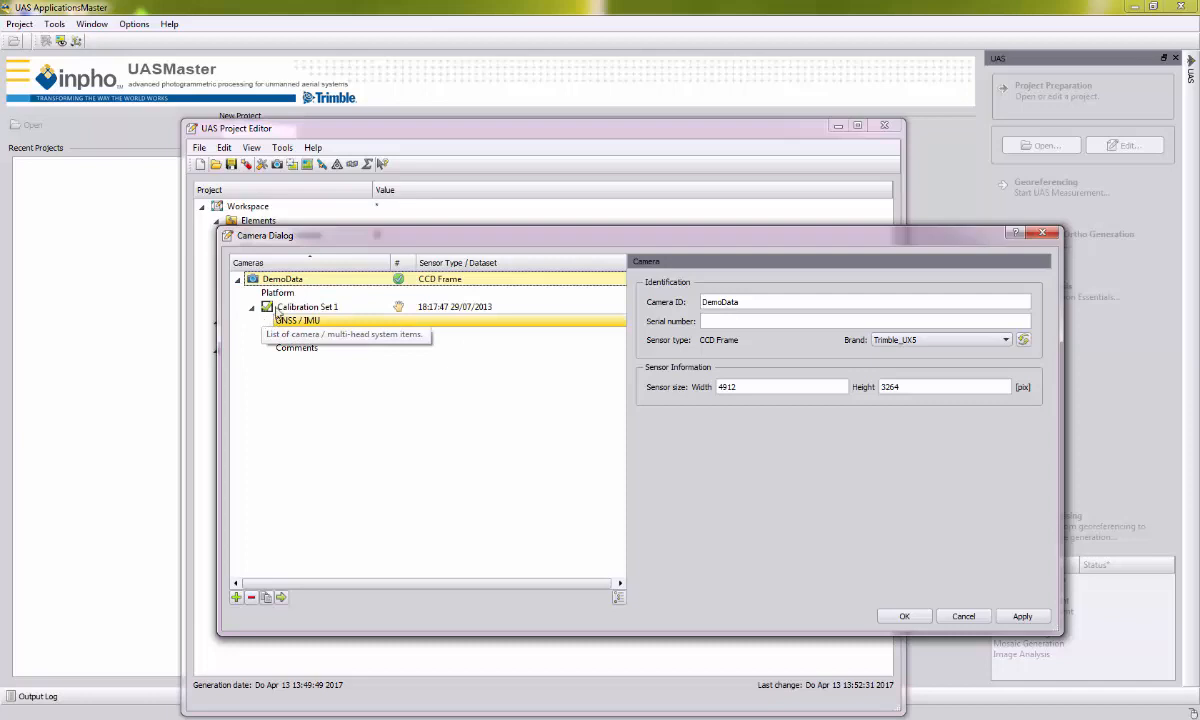
click(280, 293)
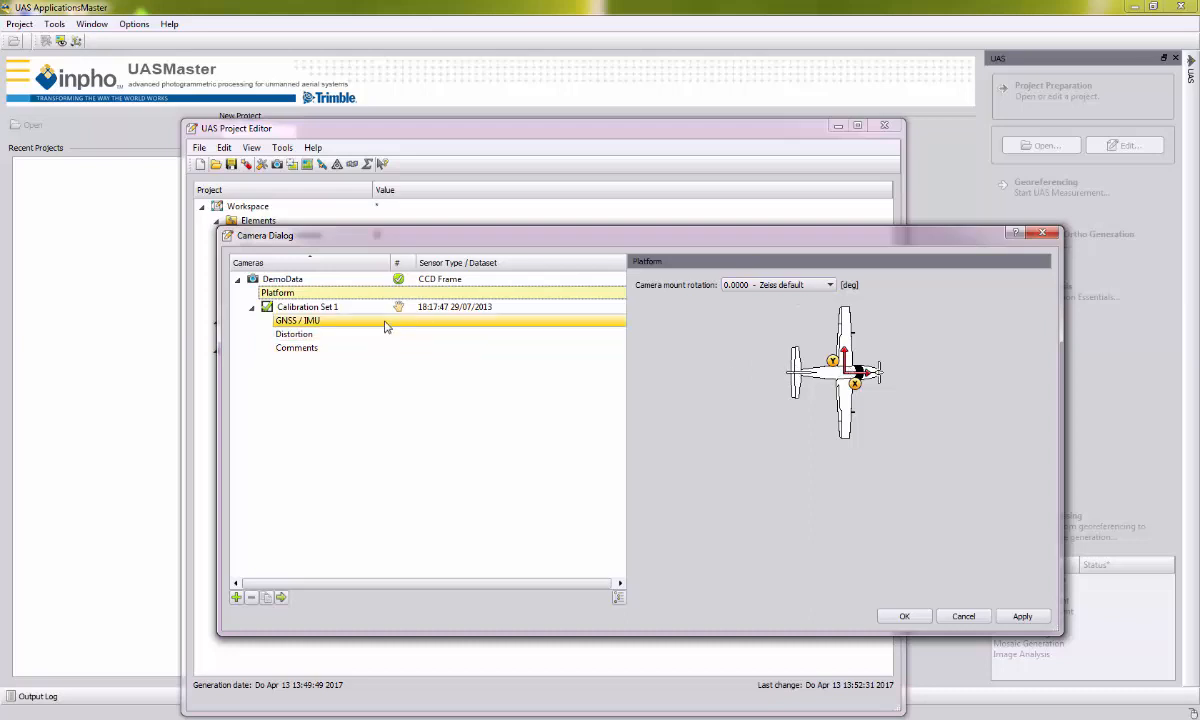
click(340, 307)
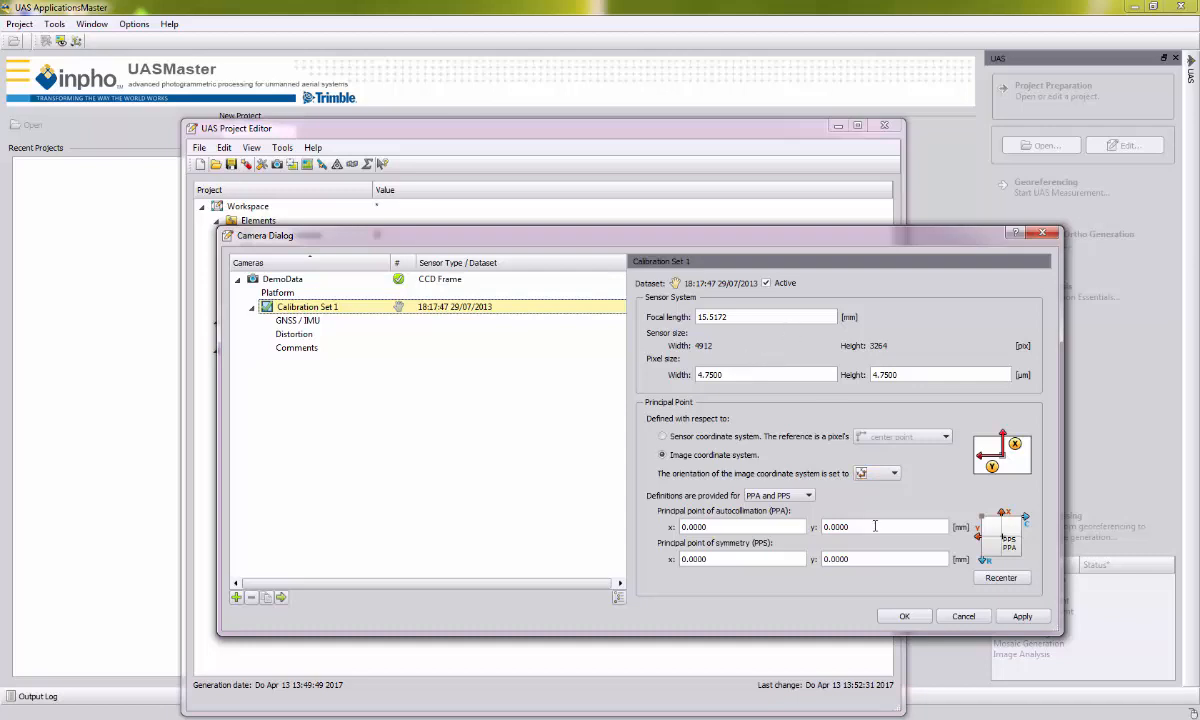
- Review the GNSS/IMU, distortion and comments settings of Calibration Set 1, and accept the camera definition
click(298, 320)
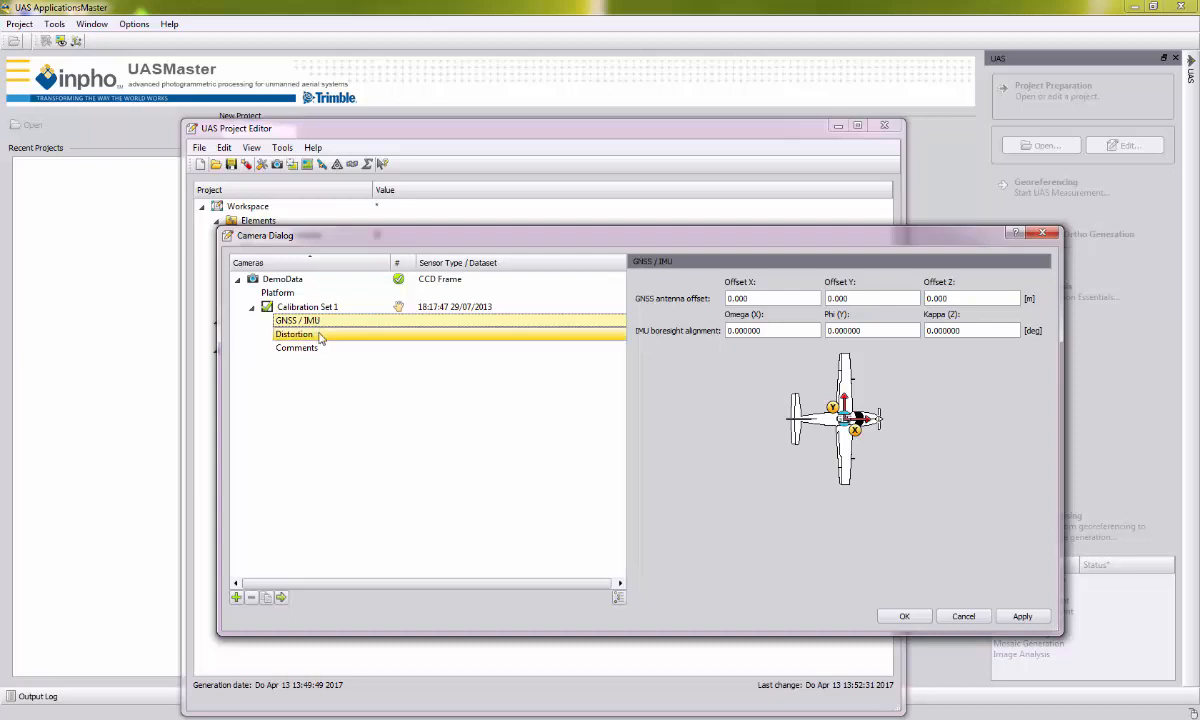
click(320, 338)
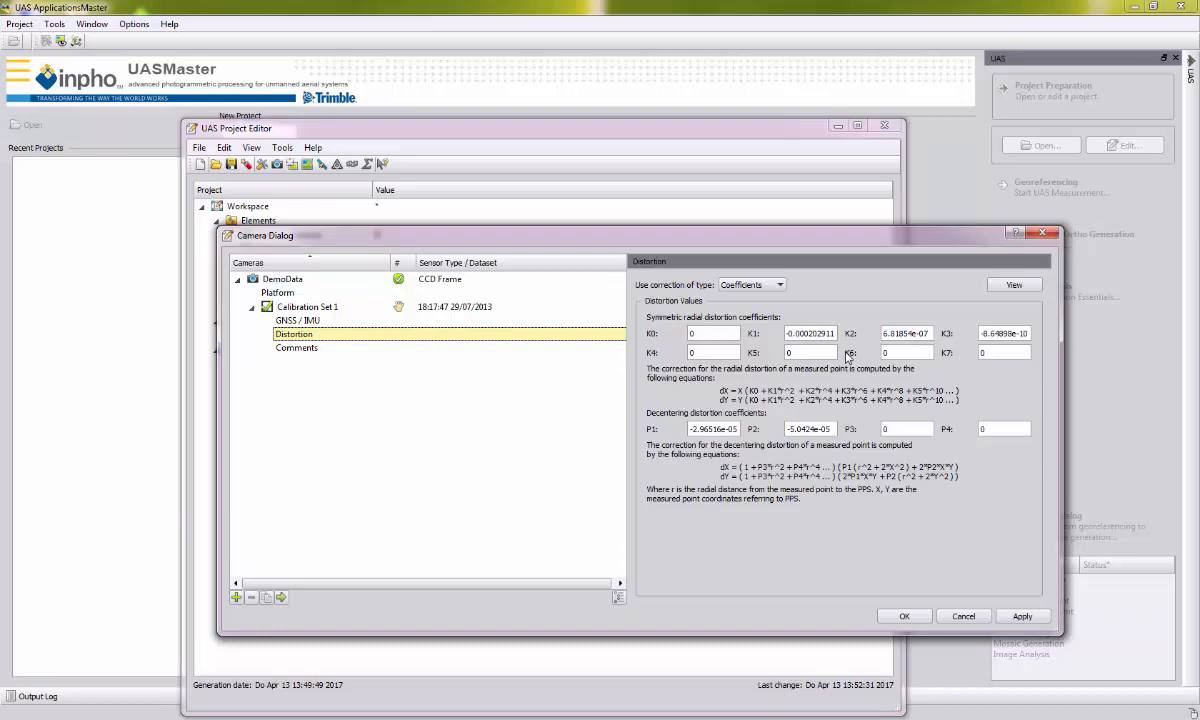
click(485, 347)
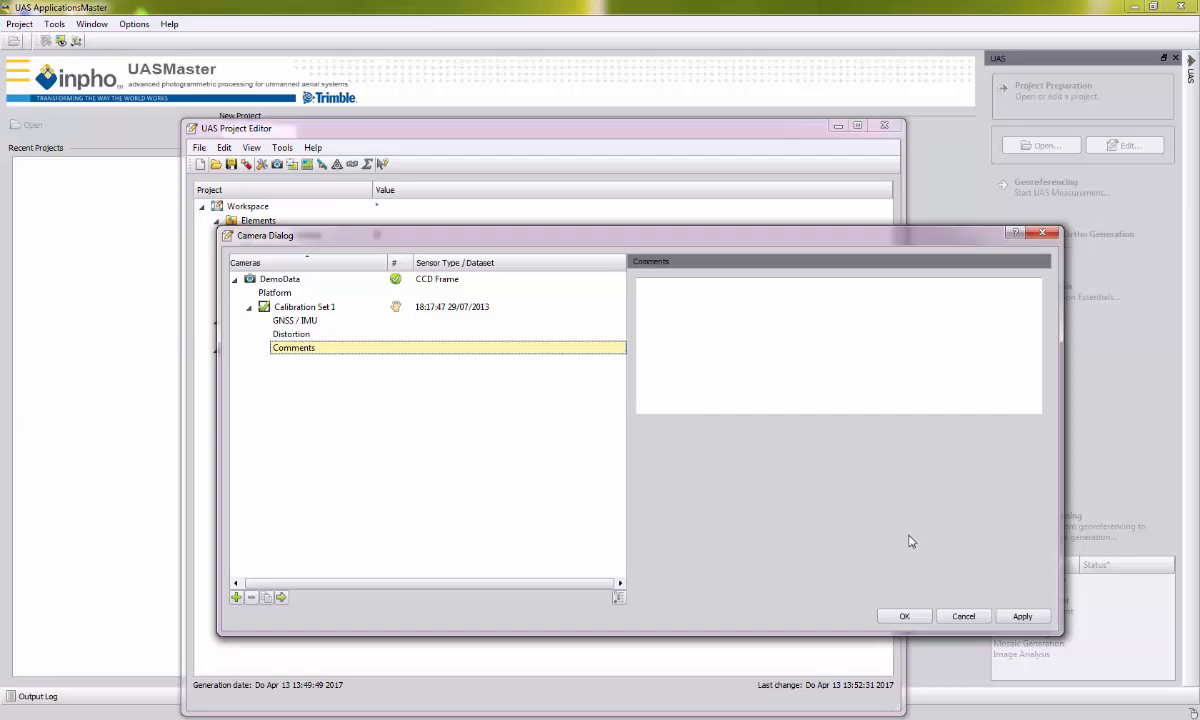
click(904, 616)
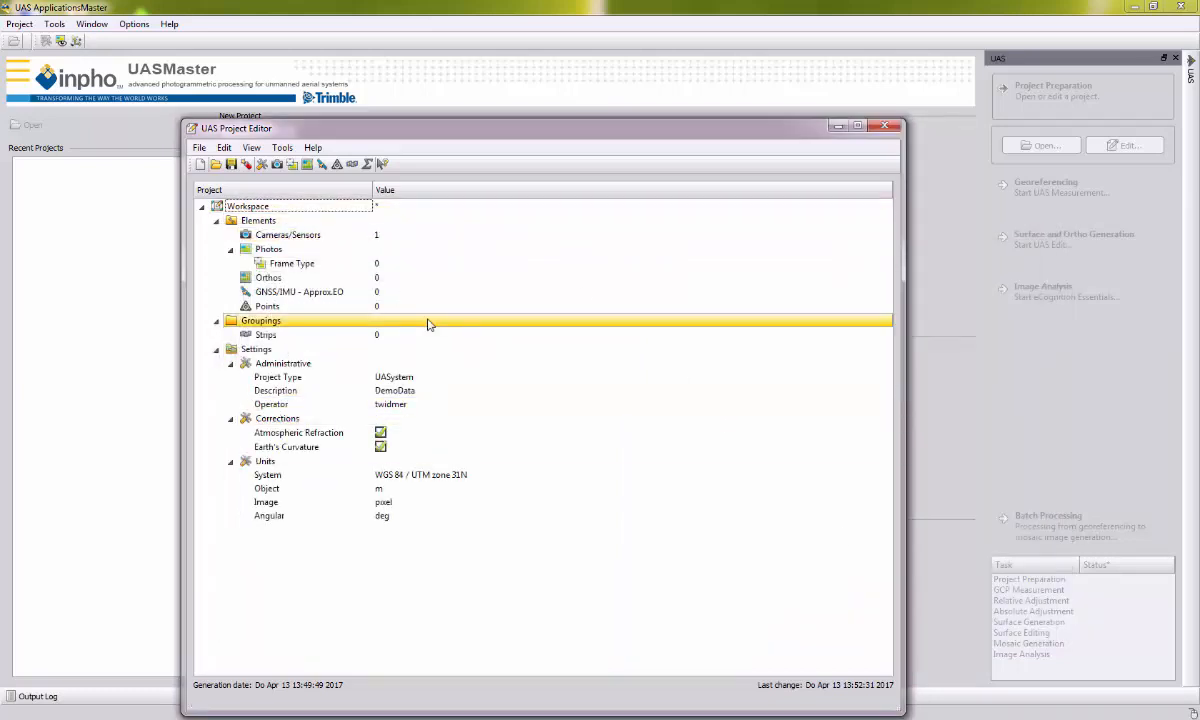
- Start importing frame photo image files from the TrainingData_UAS\Images directory for sensor DemoData, with a terrain height of 90 m
click(224, 148)
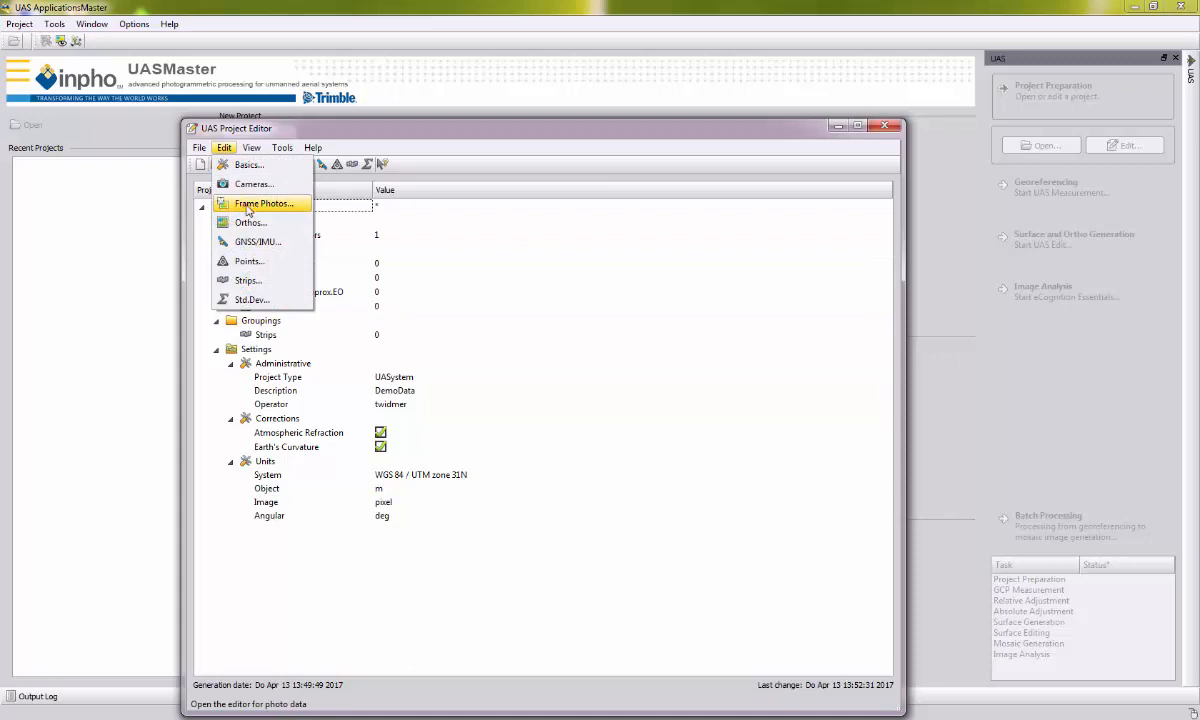
click(255, 204)
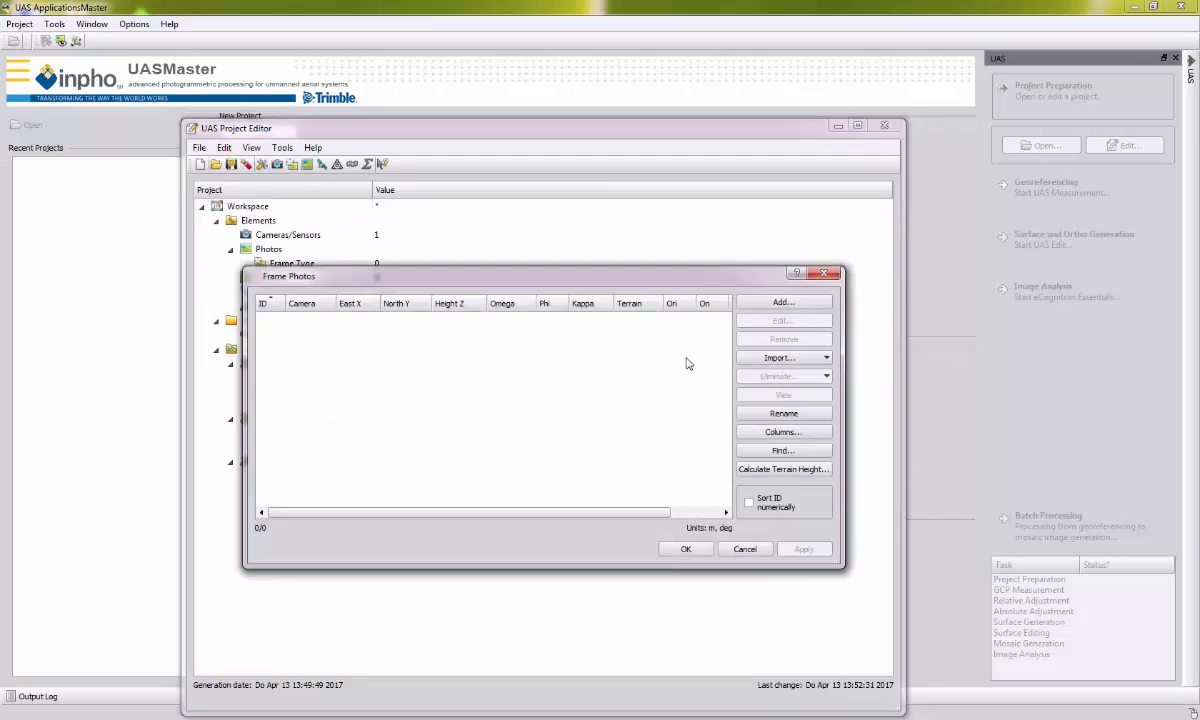
click(778, 359)
click(772, 376)
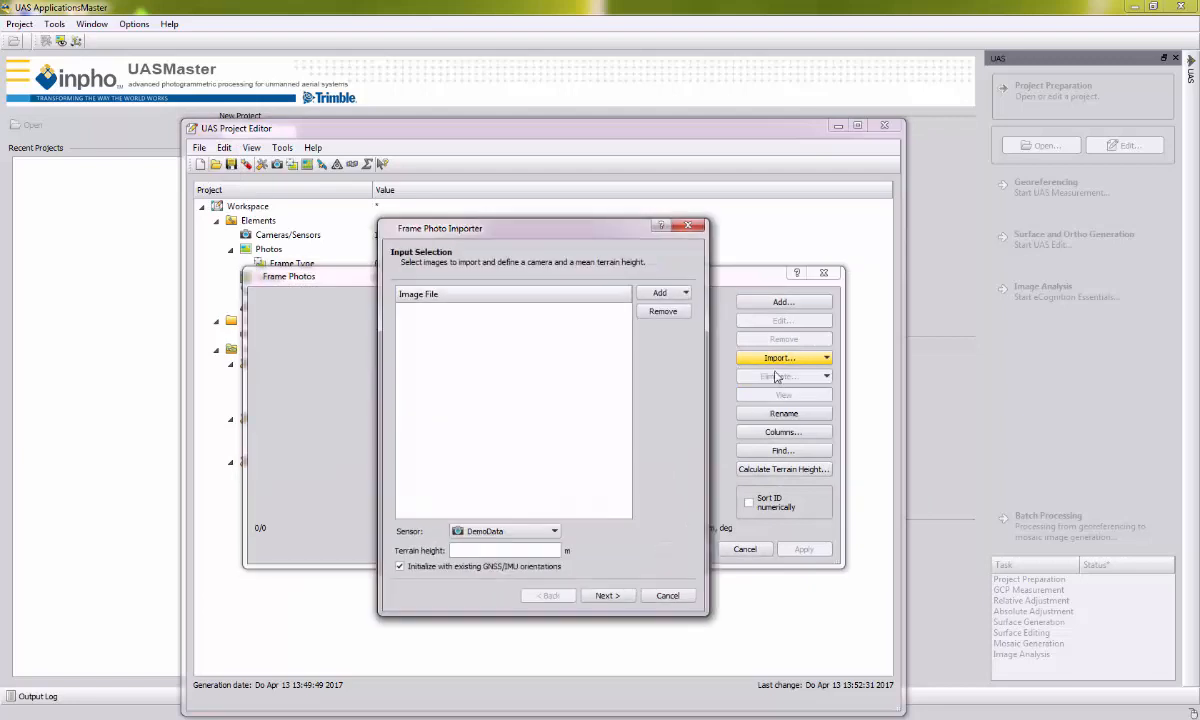
click(679, 294)
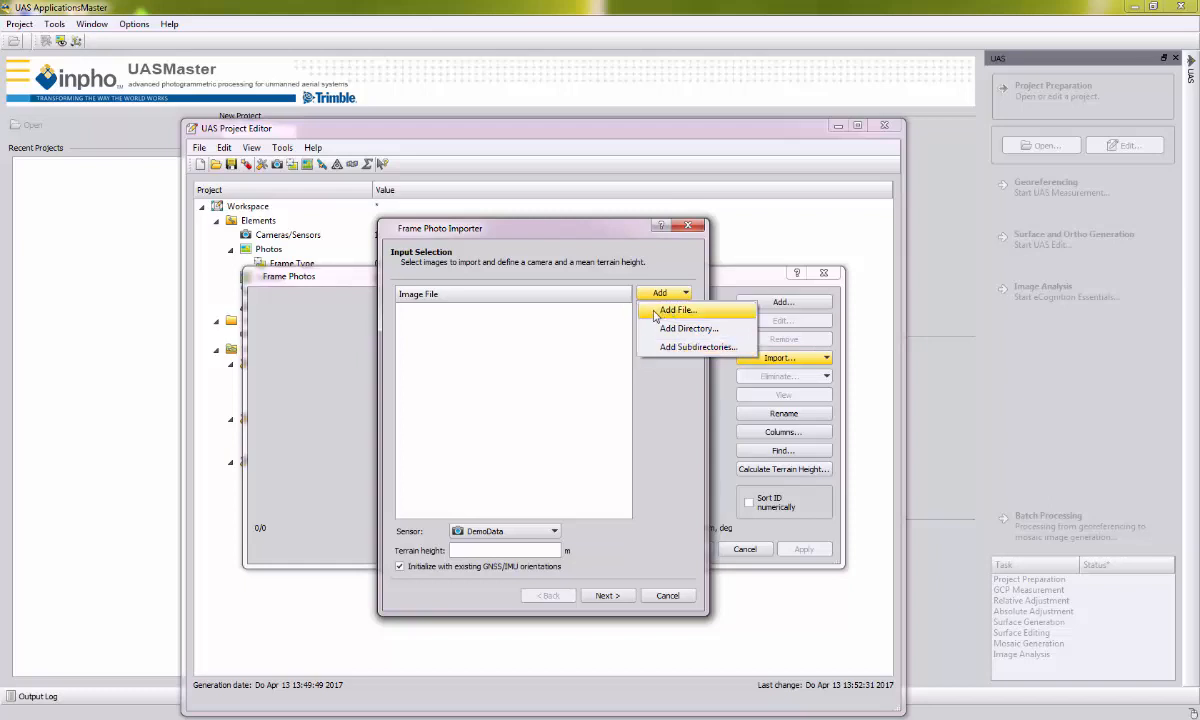
click(664, 328)
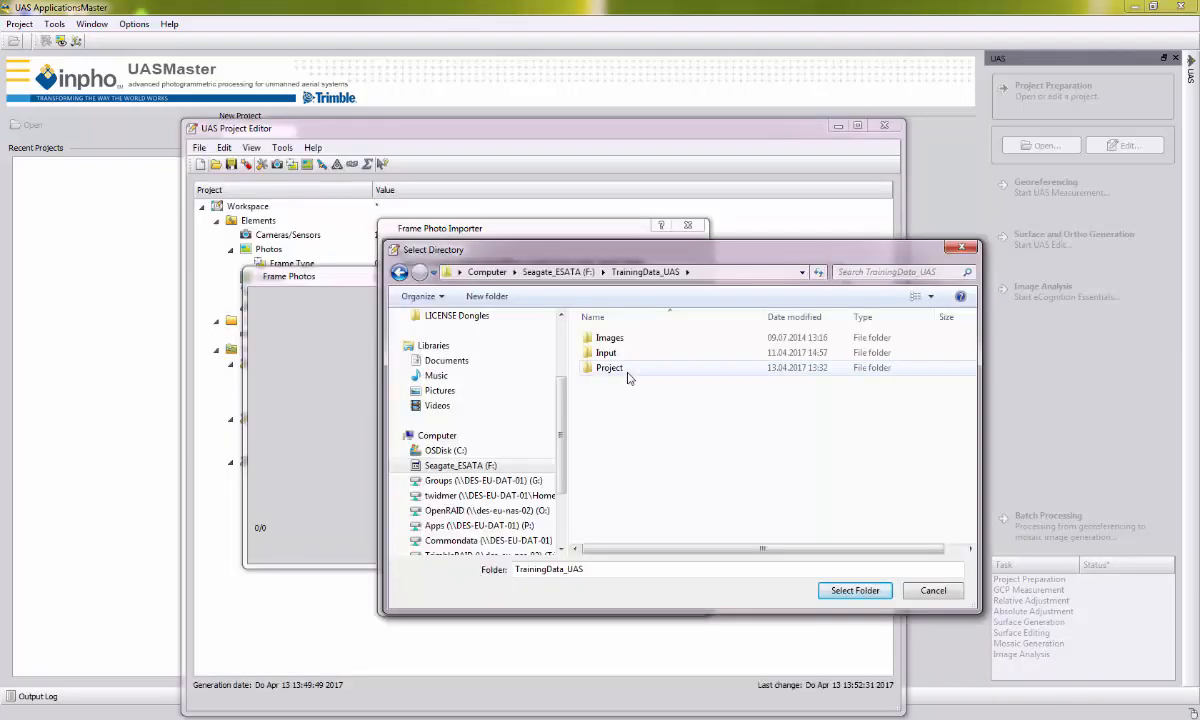
double_click(612, 339)
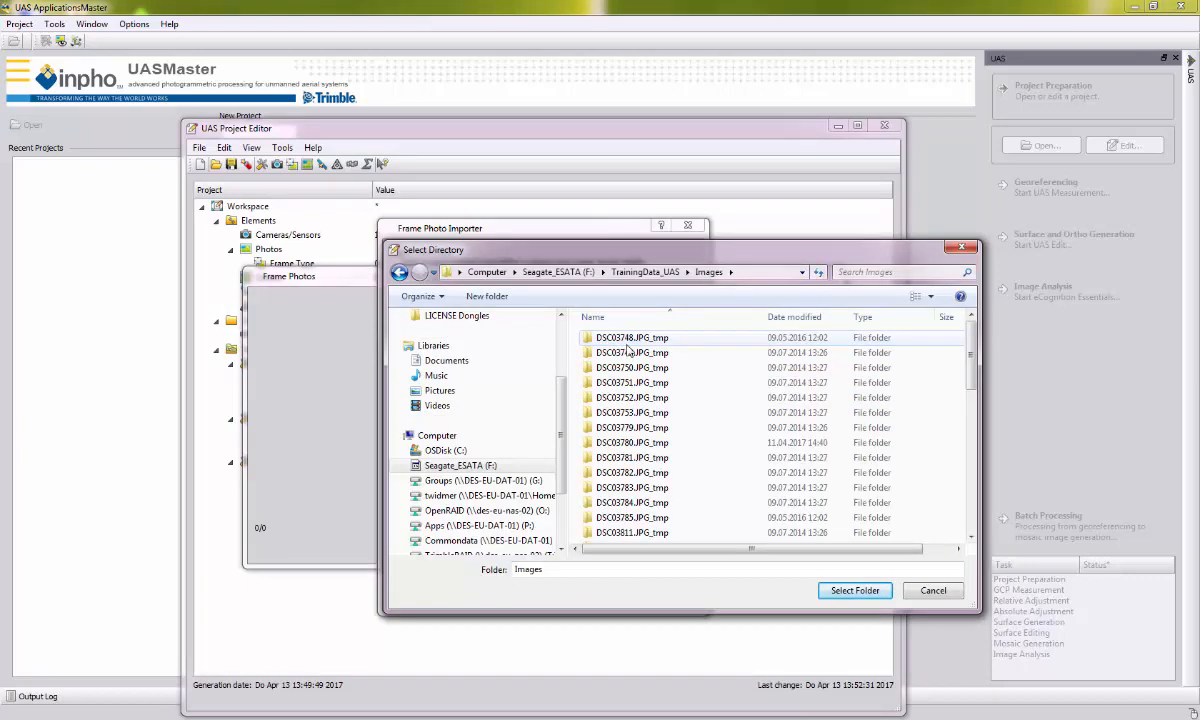
scroll(700, 450, down, 1)
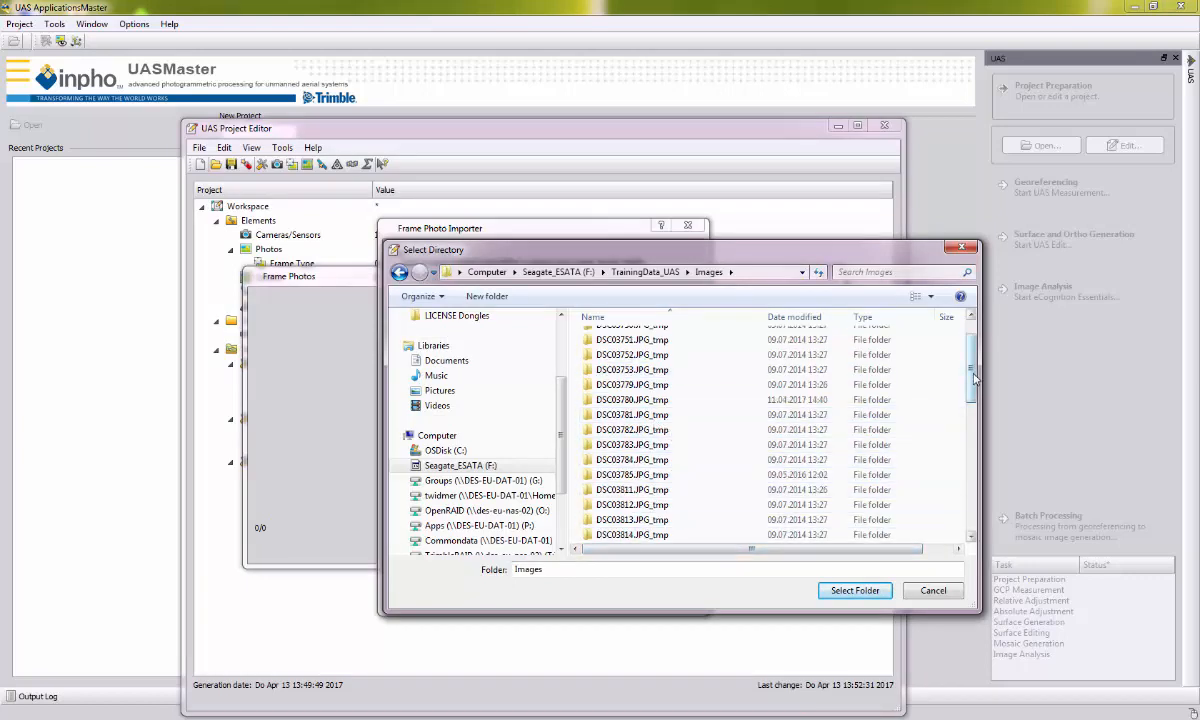
scroll(970, 343, up, 1)
scroll(900, 350, down, 1)
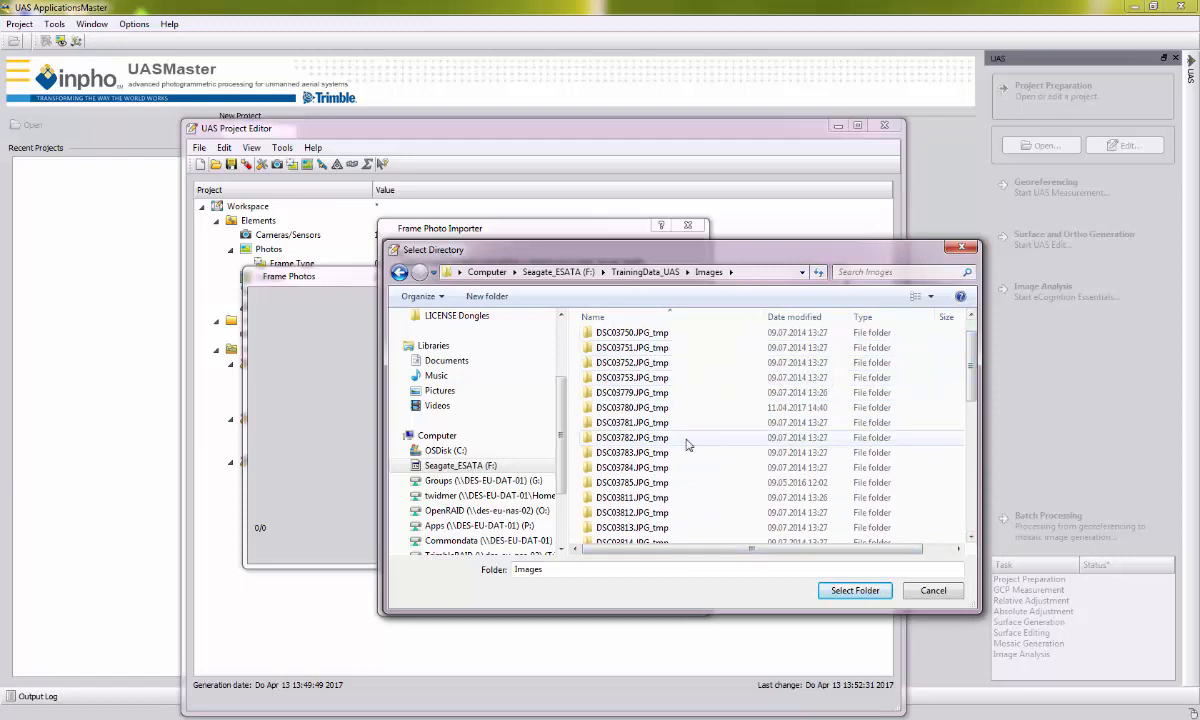
click(853, 591)
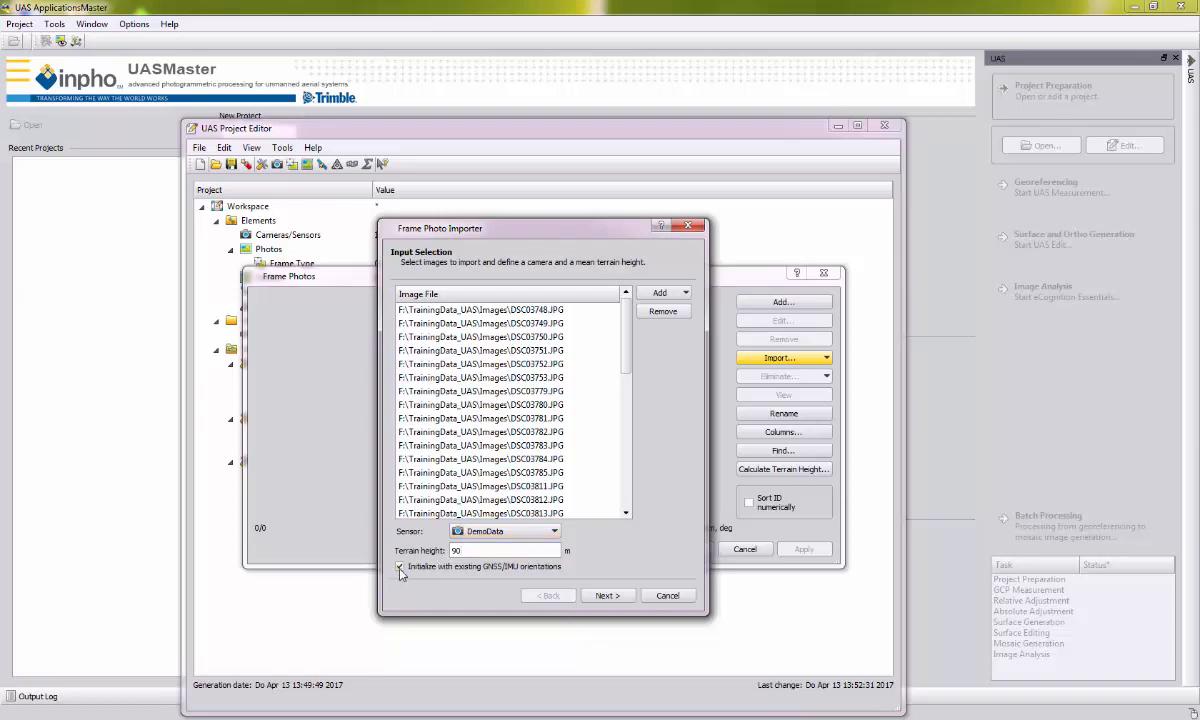
click(607, 595)
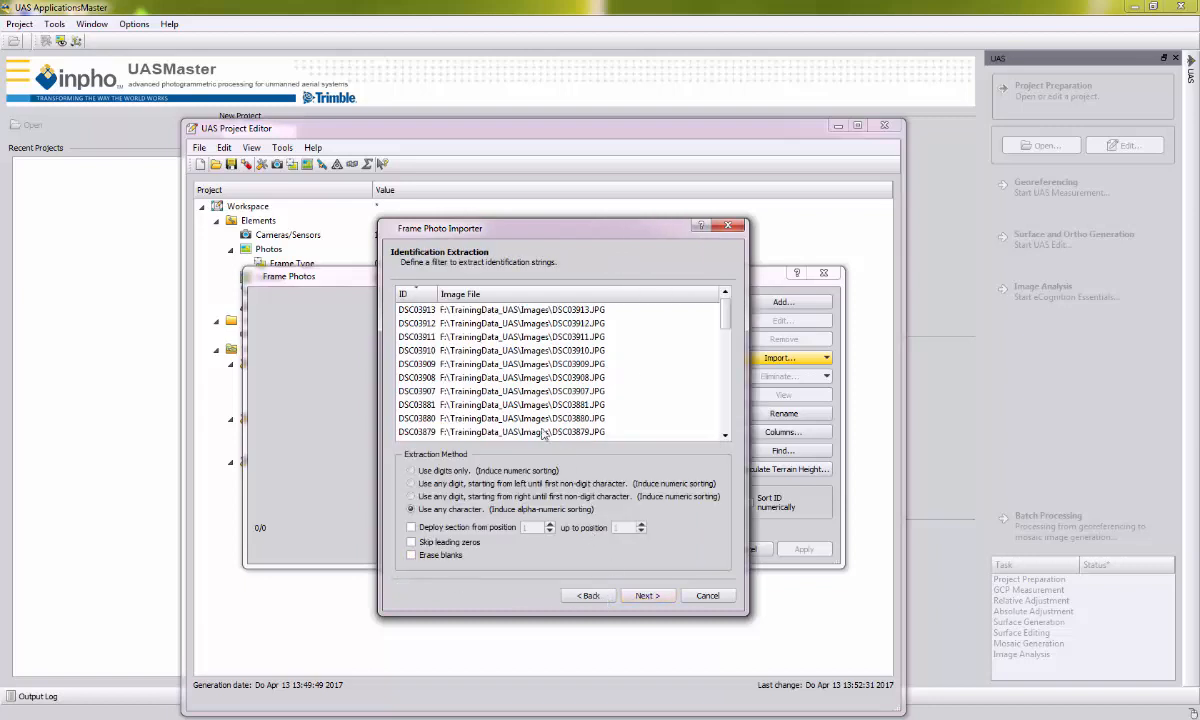
- Extract the photo IDs using digits only with leading zeros skipped, and complete the image import
click(405, 311)
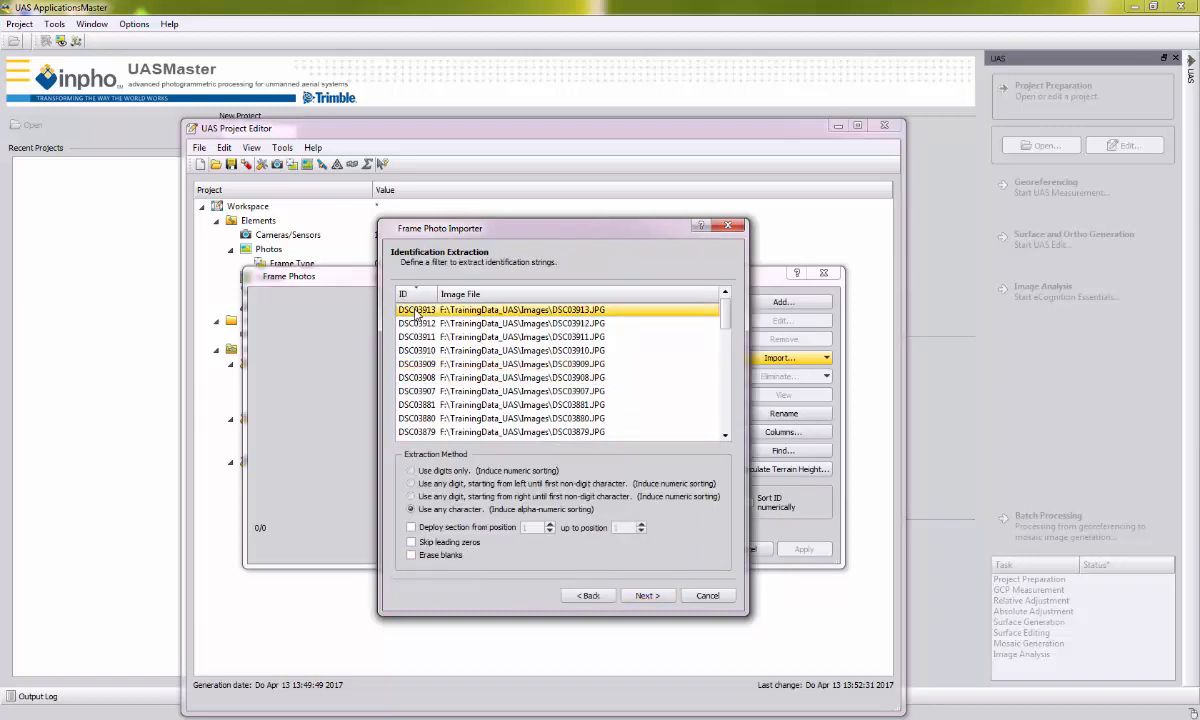
mouse_move(417, 315)
mouse_down()
mouse_move(423, 421)
mouse_move(415, 312)
mouse_up()
click(410, 471)
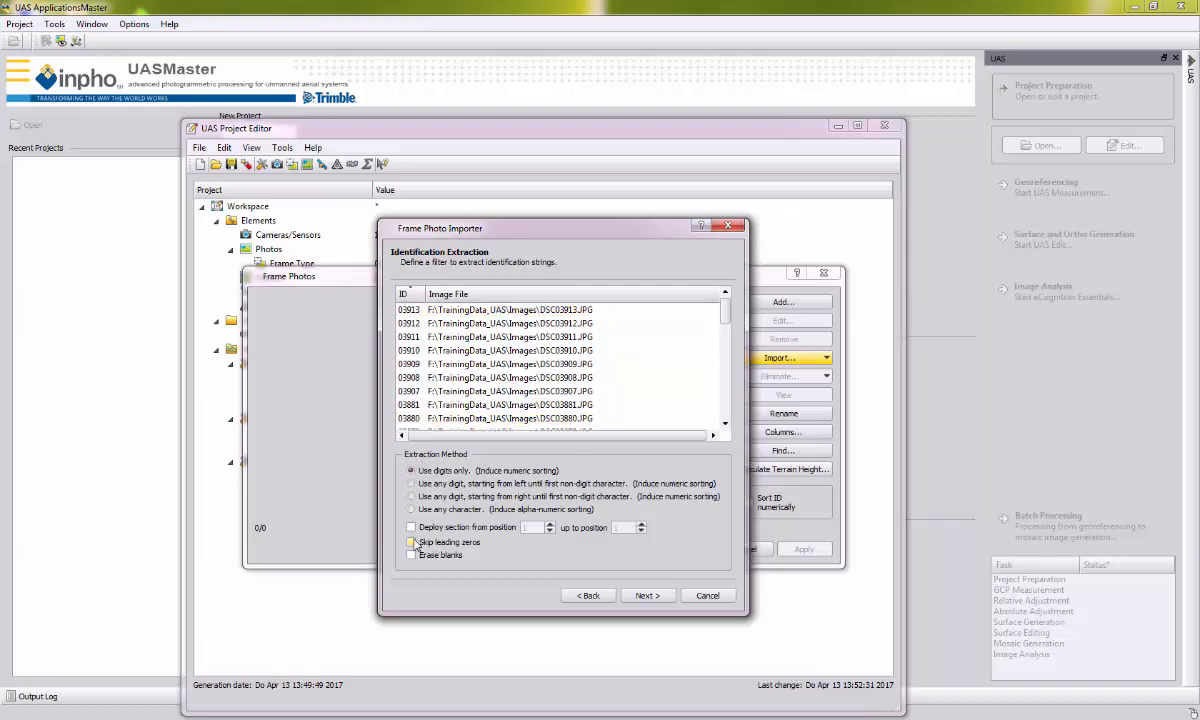
click(411, 542)
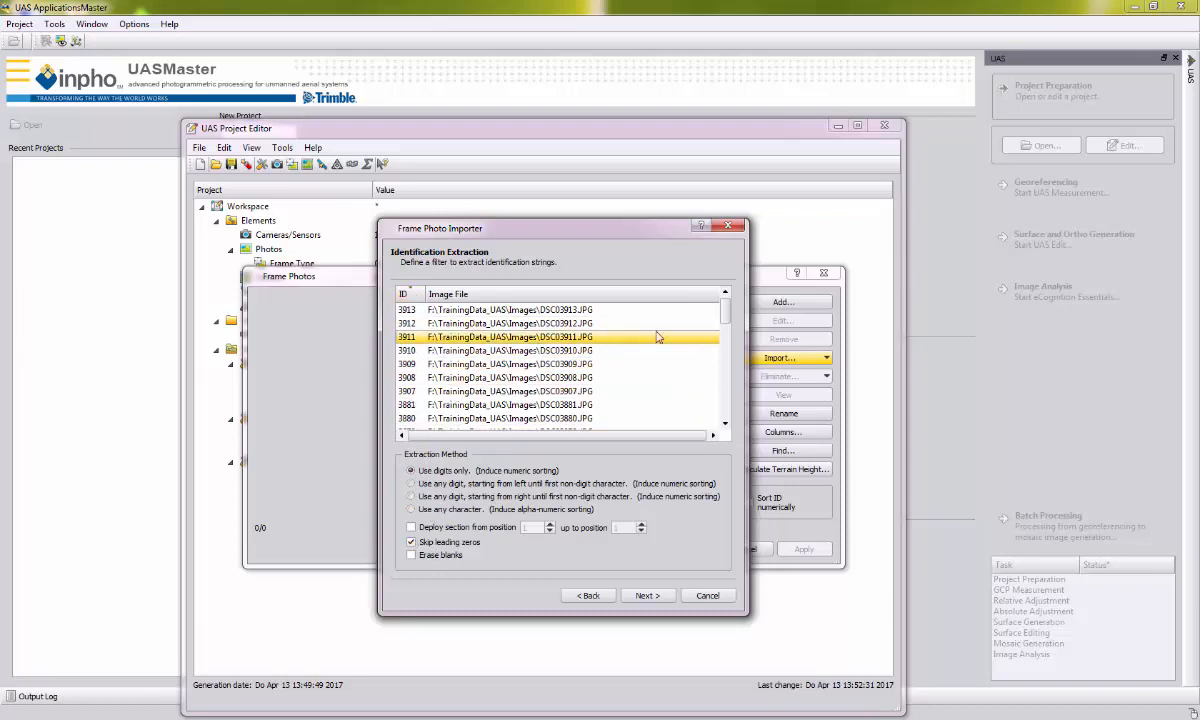
drag(726, 313, 725, 412)
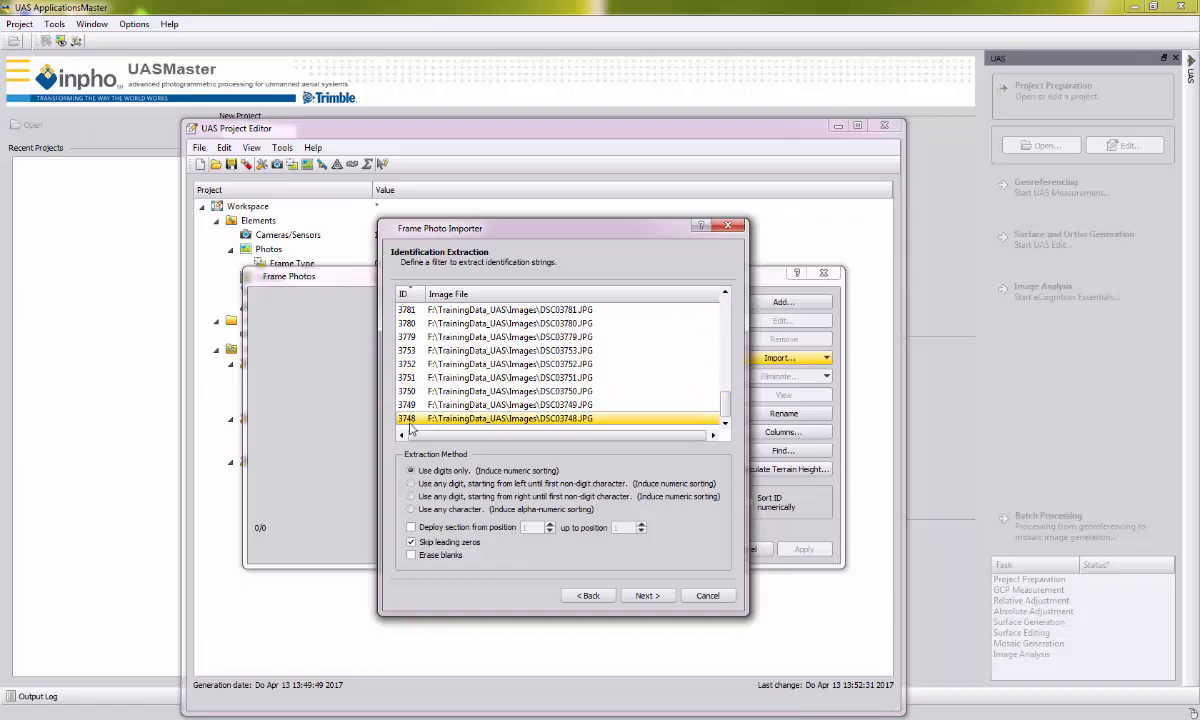
click(645, 596)
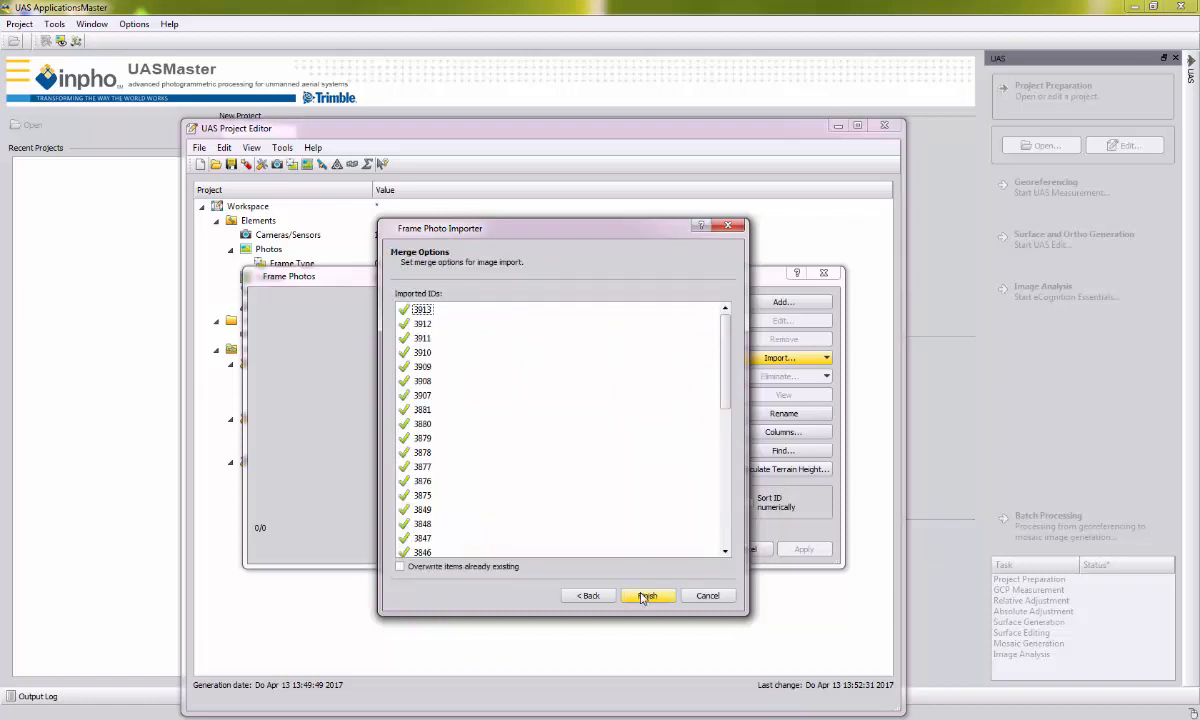
click(646, 596)
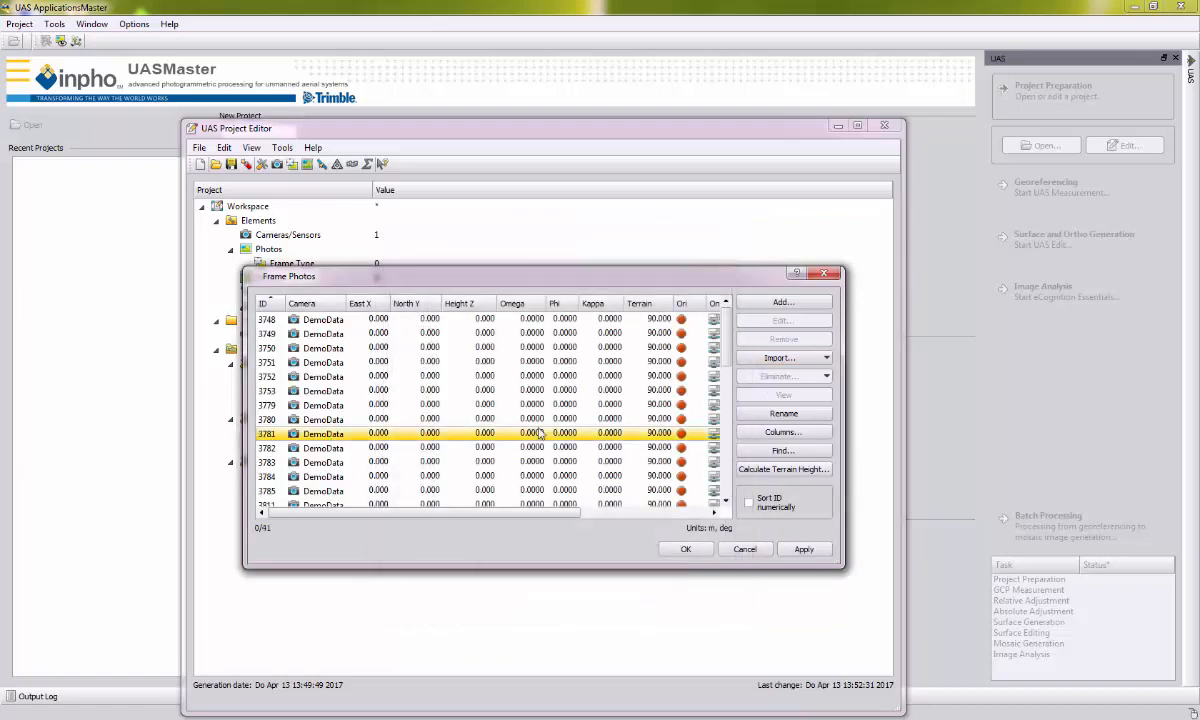
- Check the orientation values, terrain heights and image paths of the imported frame photos, and accept the photo list
drag(522, 511, 662, 523)
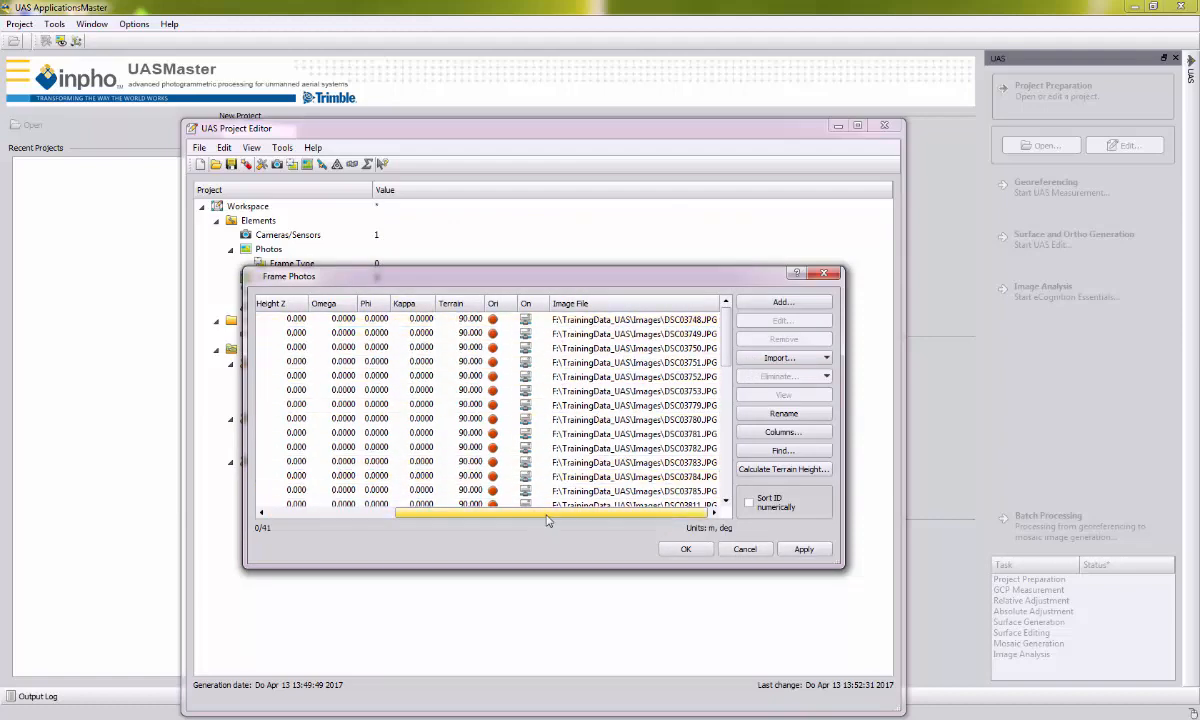
drag(547, 515, 388, 513)
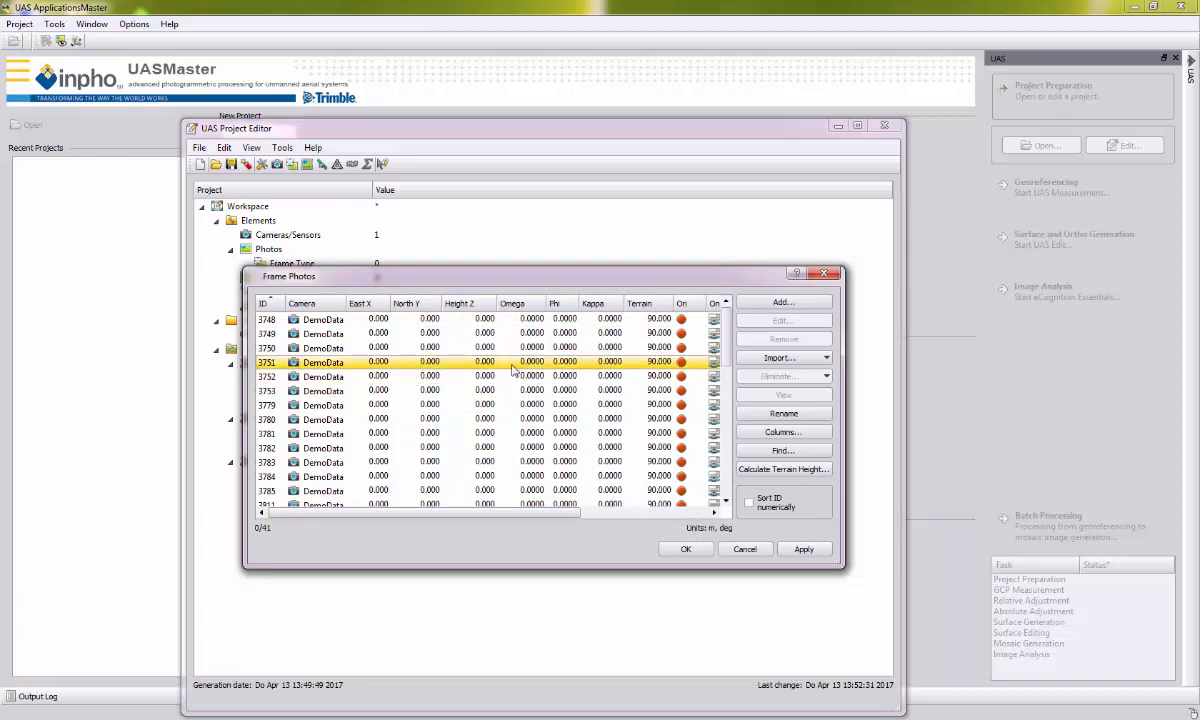
drag(430, 272, 470, 352)
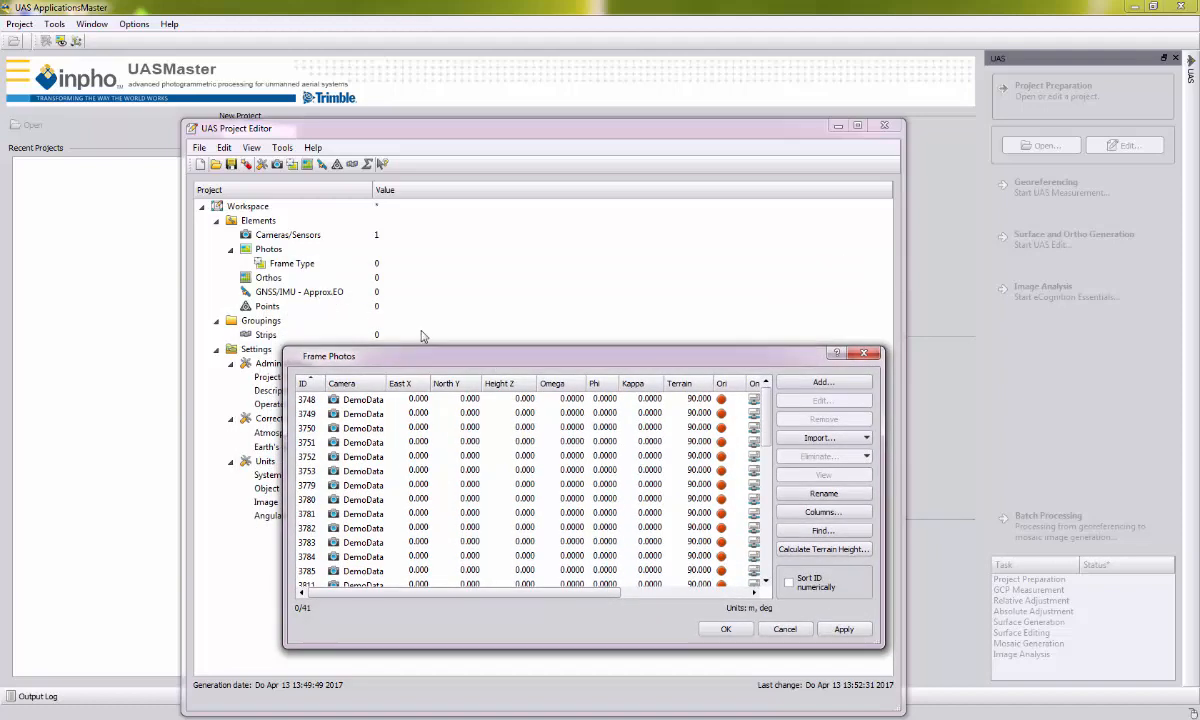
click(825, 442)
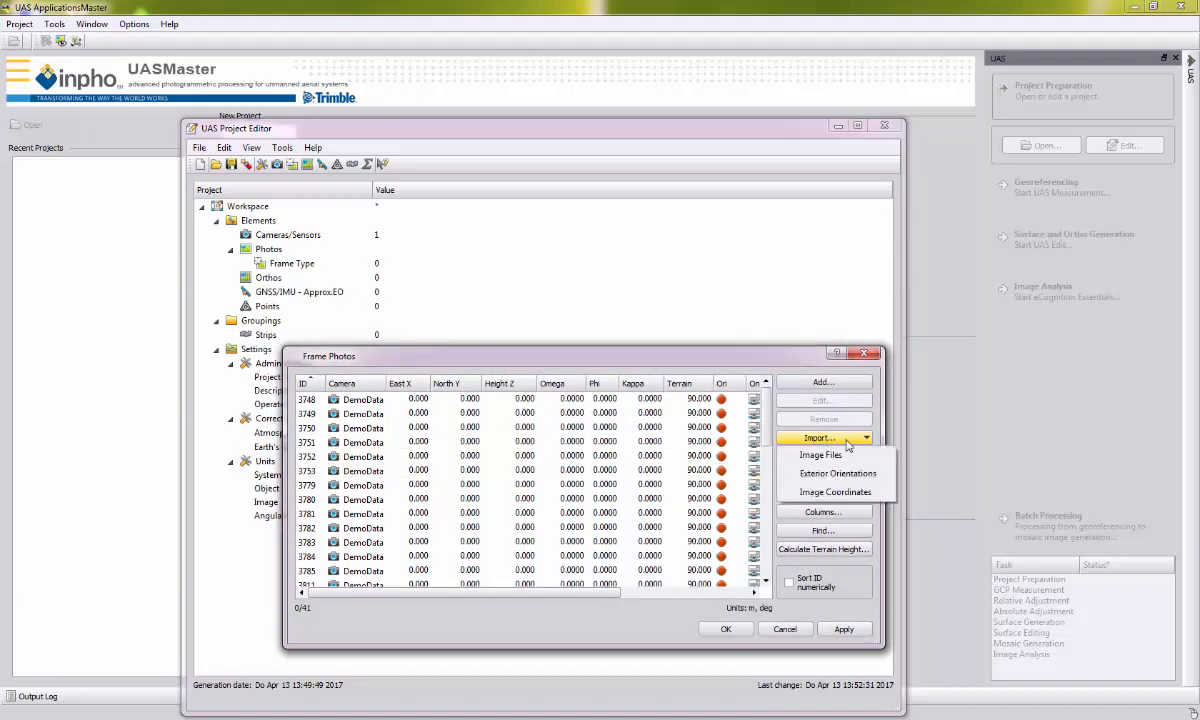
click(757, 359)
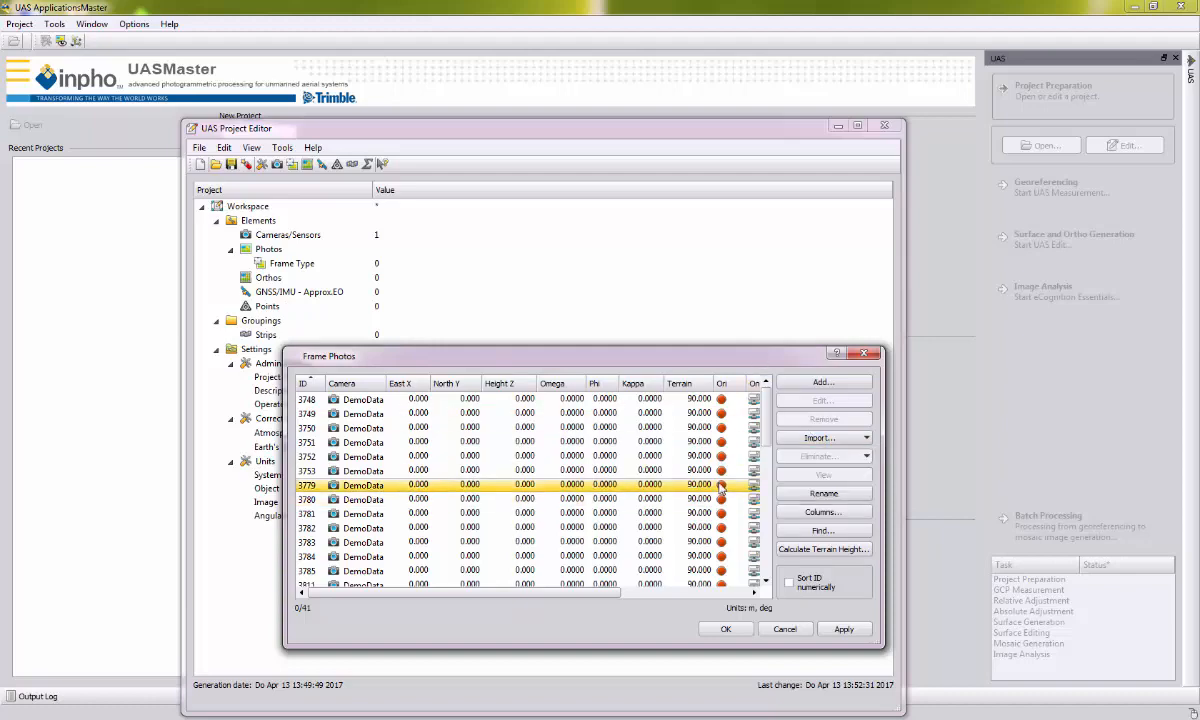
click(726, 628)
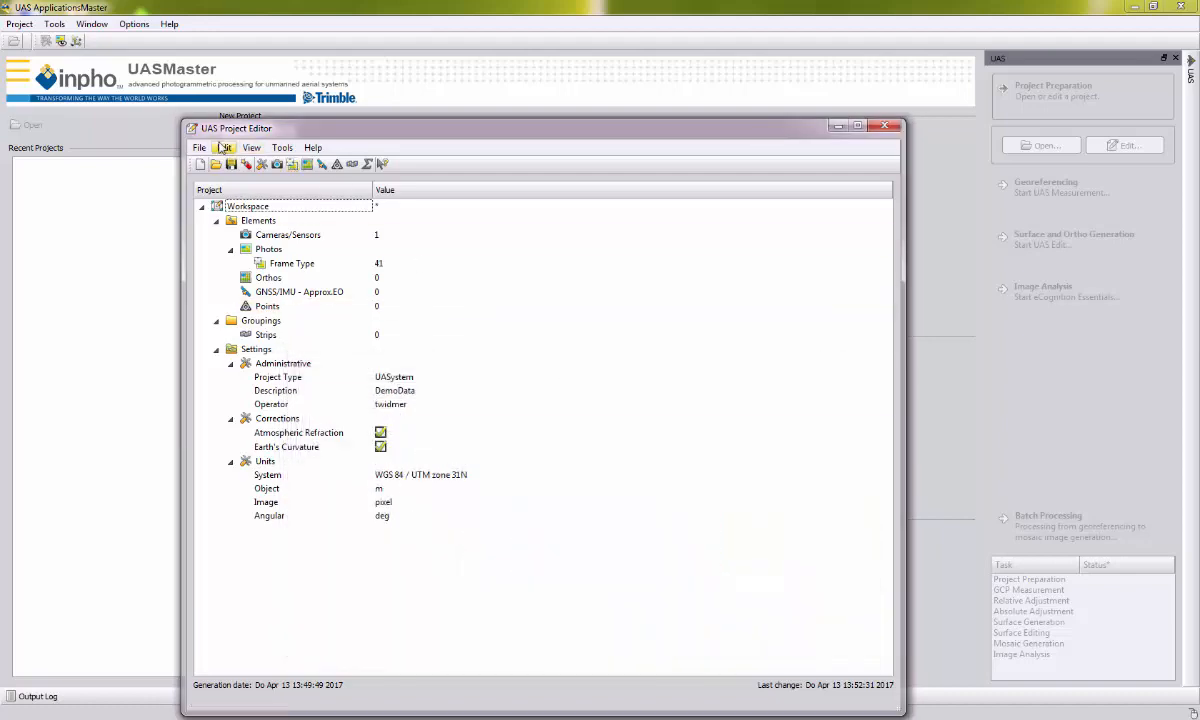
- Load UASMaster_GNSSIMU_LatLong.csv from the TrainingData_UAS\Input folder into the GNSS/IMU importer, with the import beginning at row 2
click(224, 147)
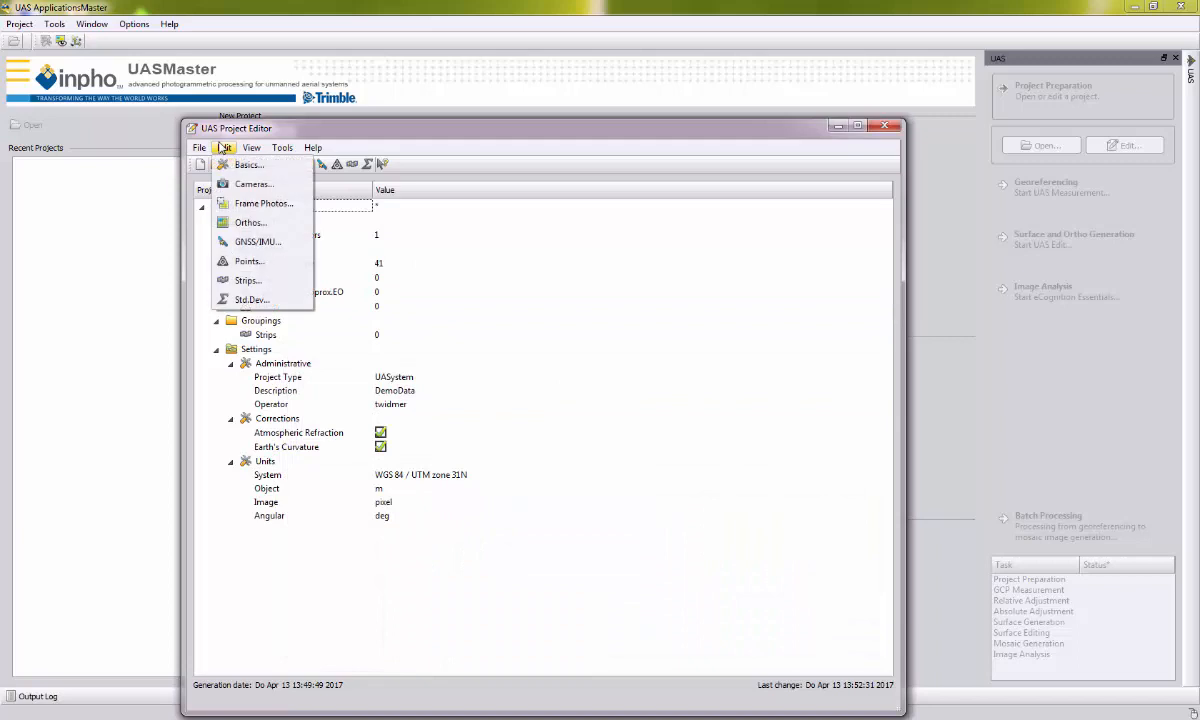
click(250, 243)
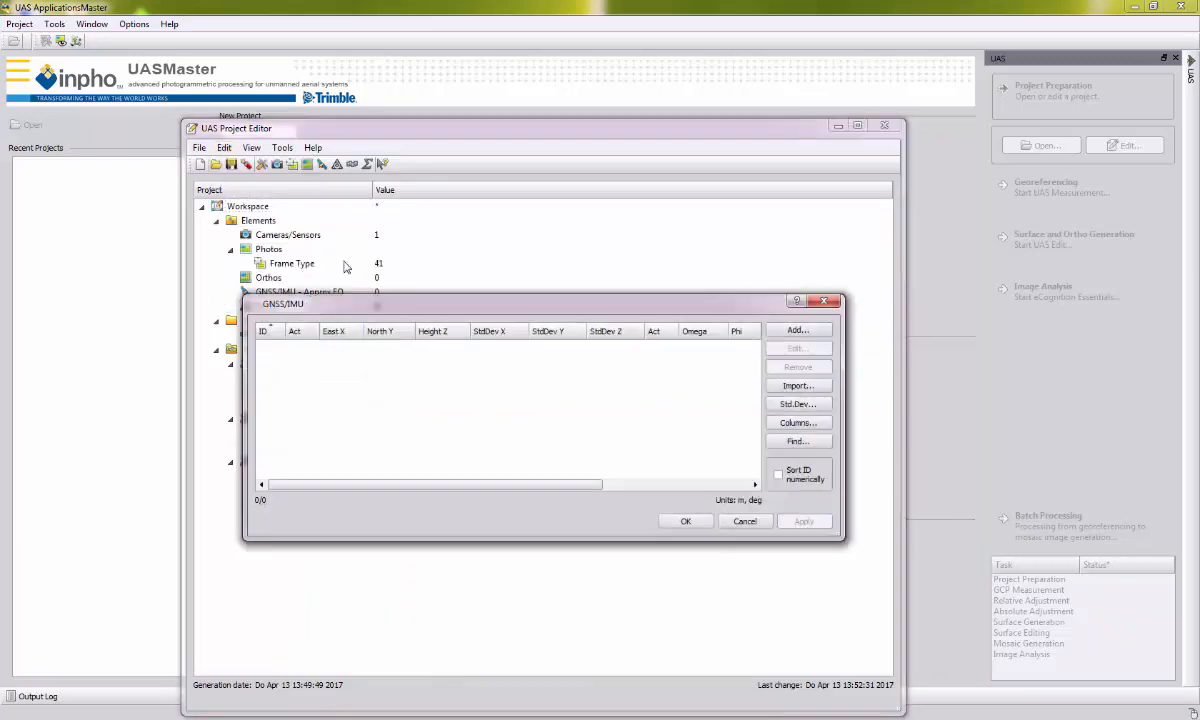
click(793, 390)
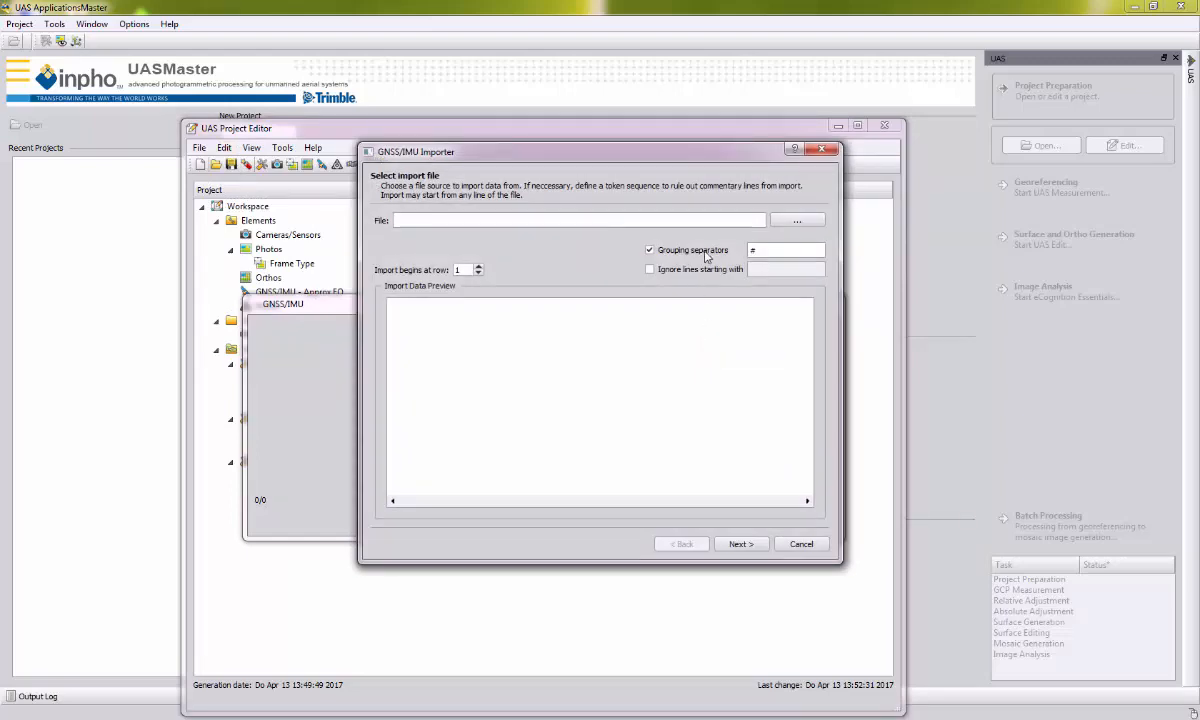
click(785, 222)
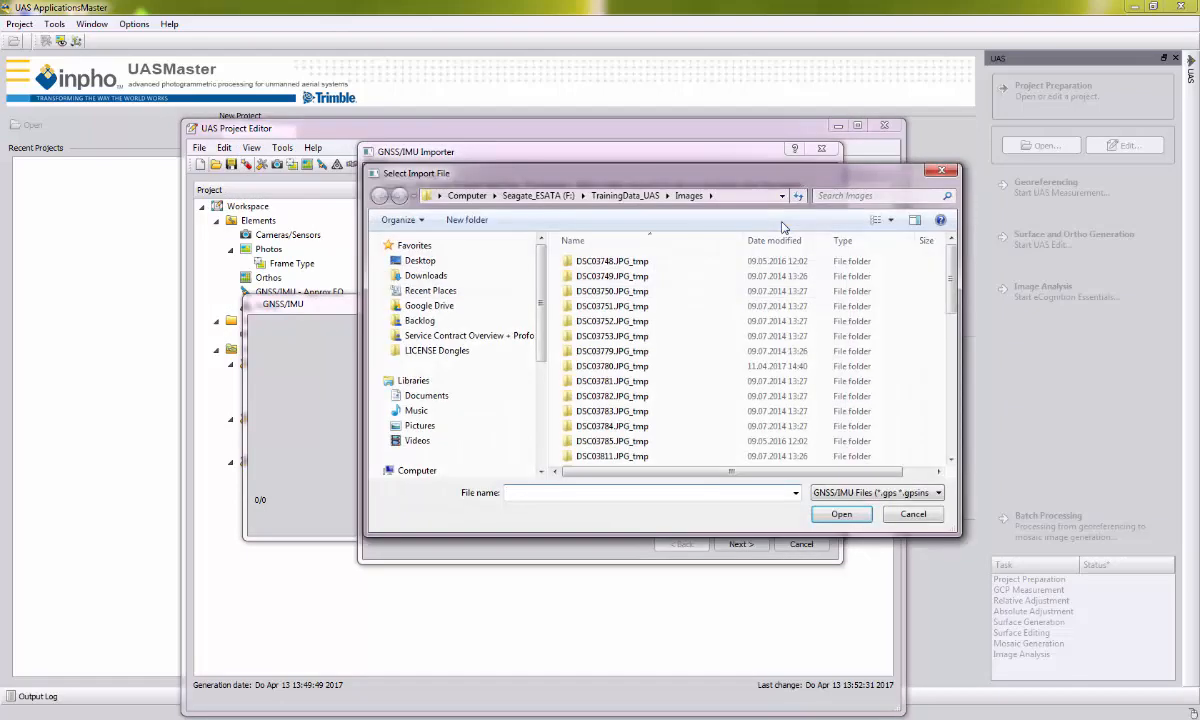
click(625, 195)
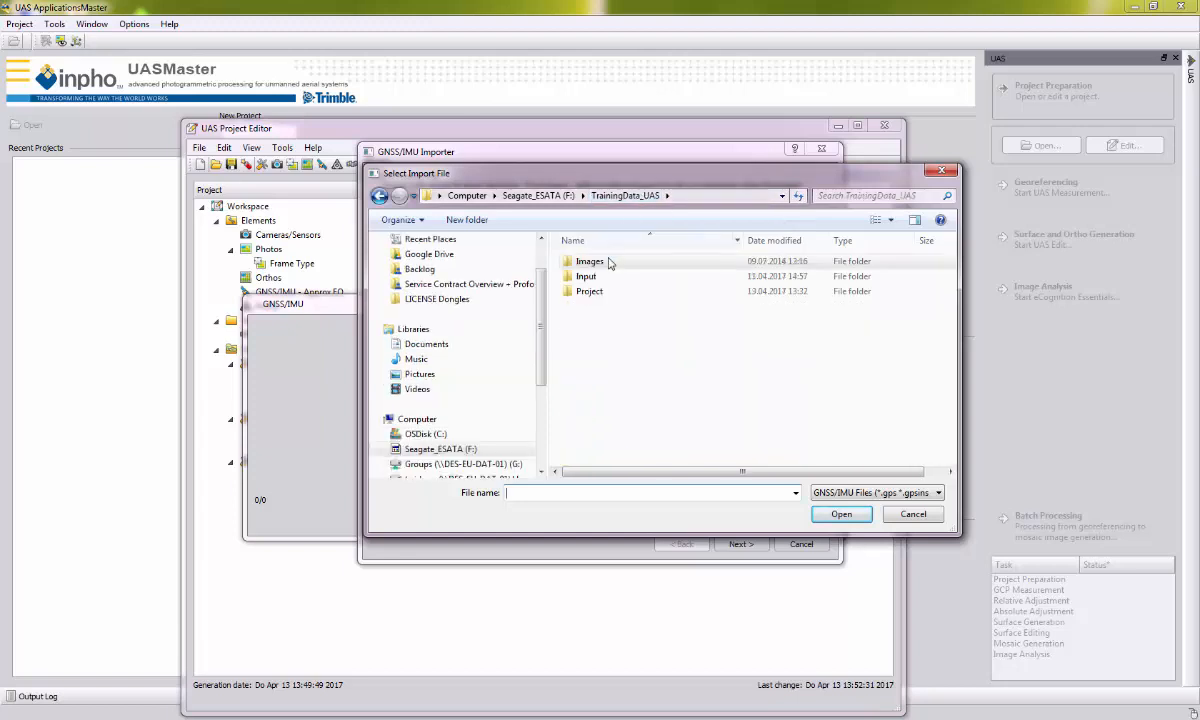
double_click(582, 276)
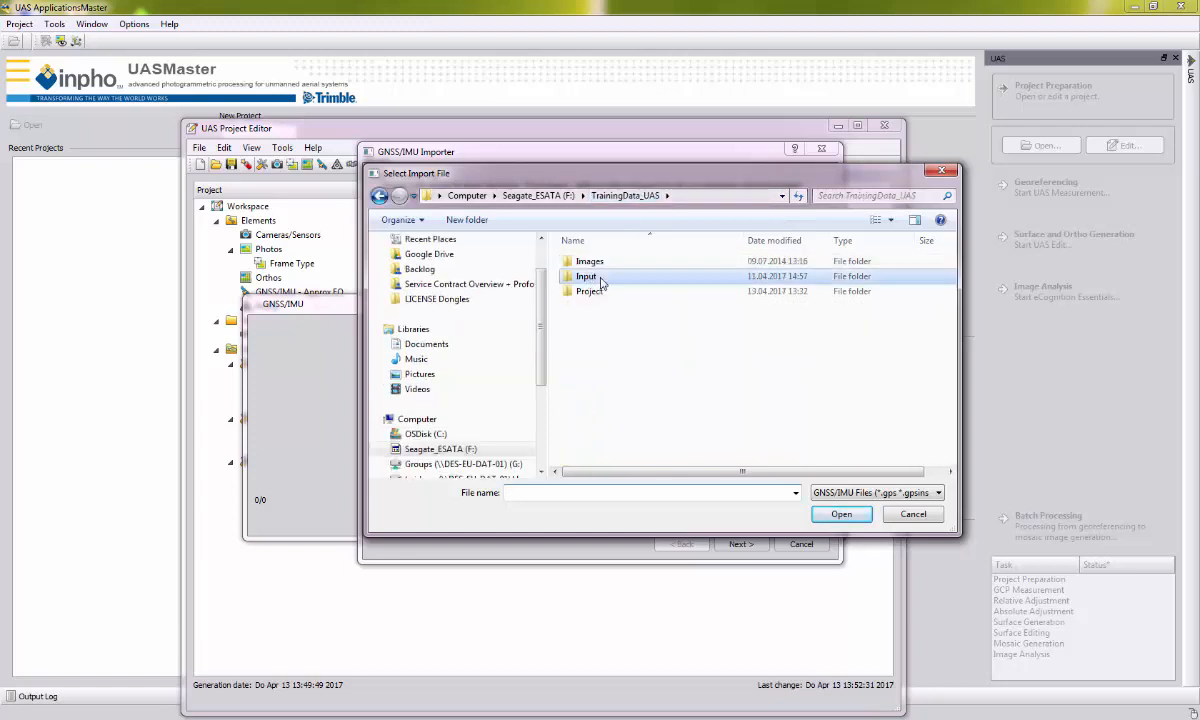
click(598, 262)
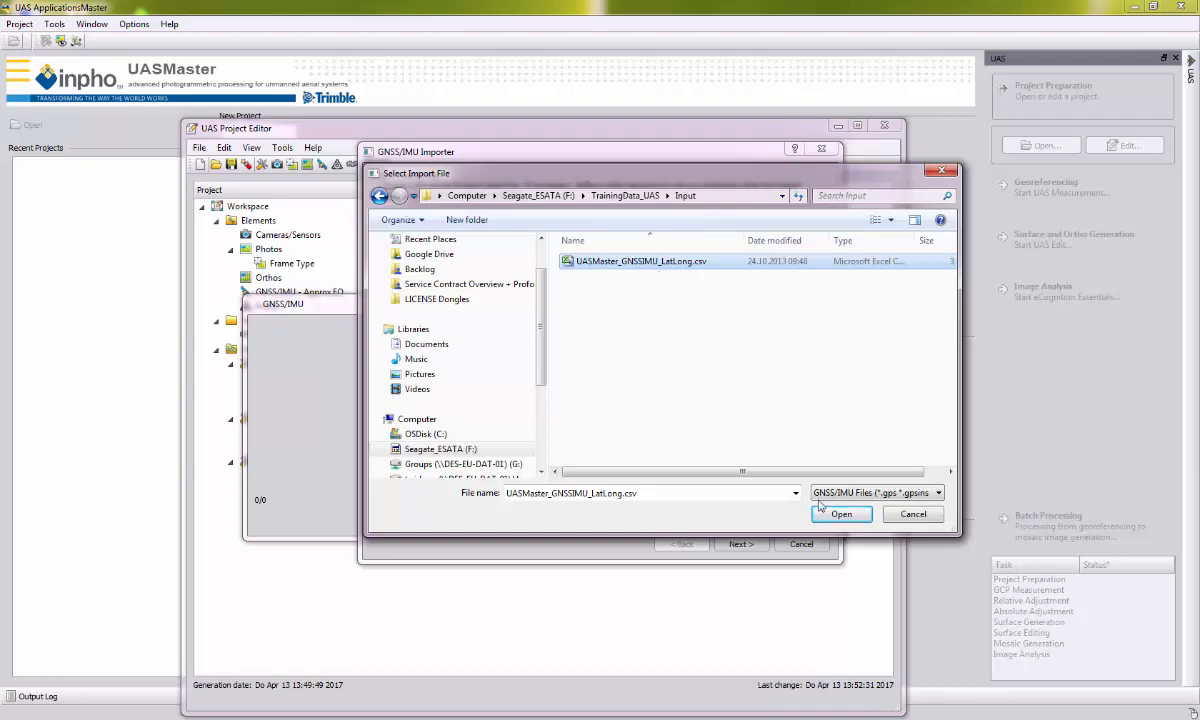
click(841, 514)
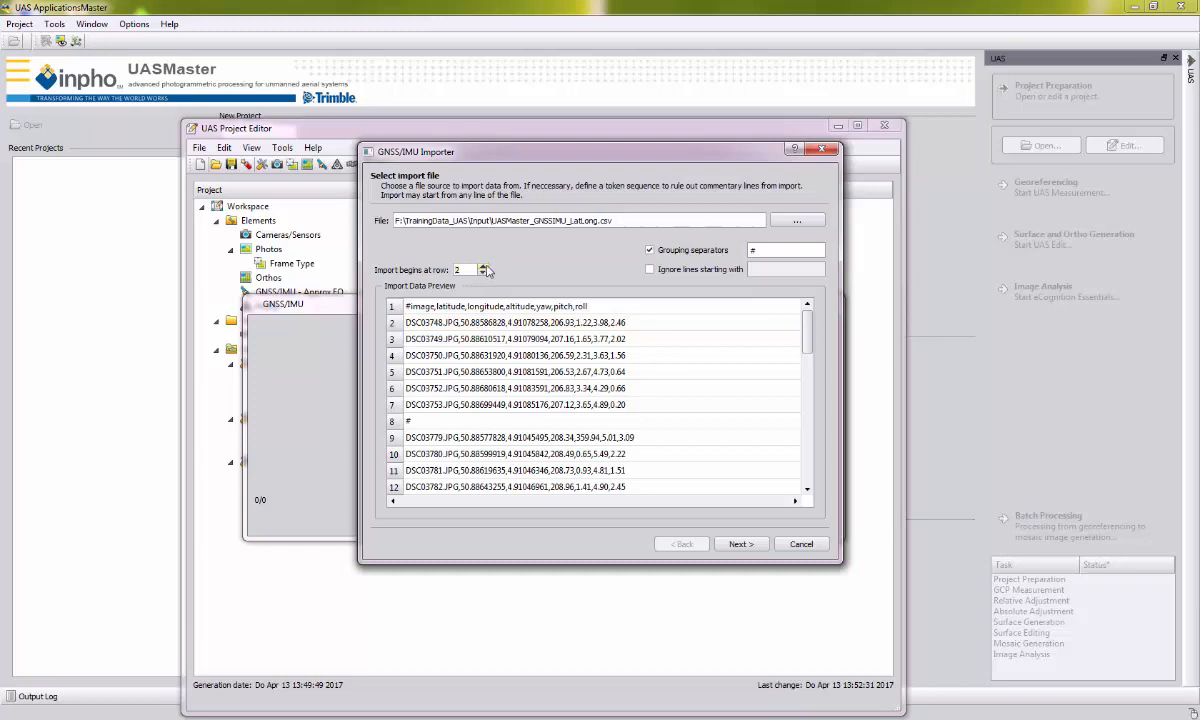
click(483, 273)
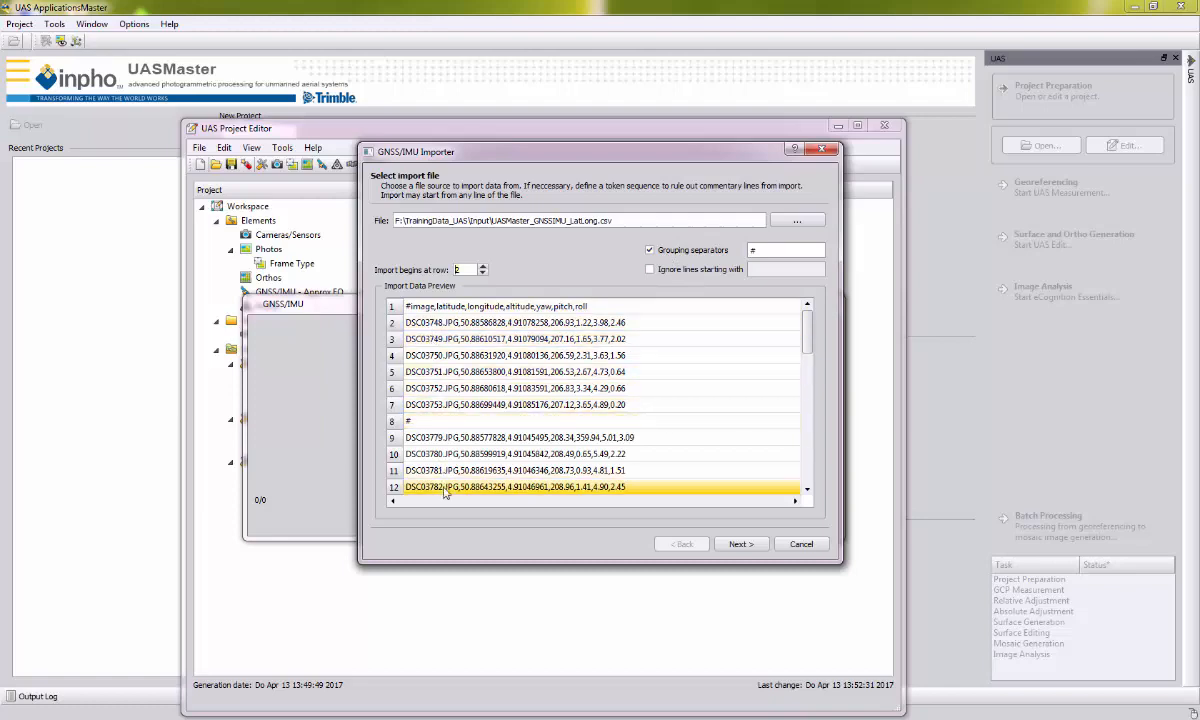
- Add comma as a field delimiter alongside tab and blank to split the GNSS/IMU data into columns
mouse_move(806, 330)
mouse_down()
mouse_move(806, 466)
mouse_move(806, 328)
mouse_up()
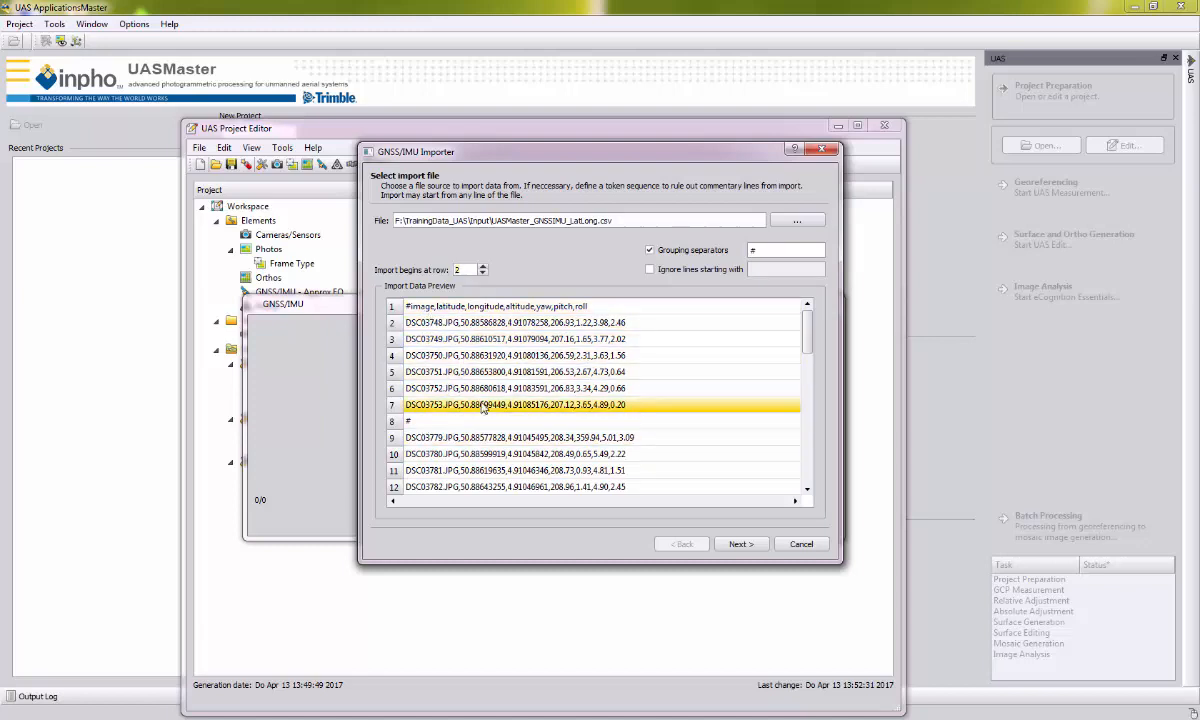
click(741, 544)
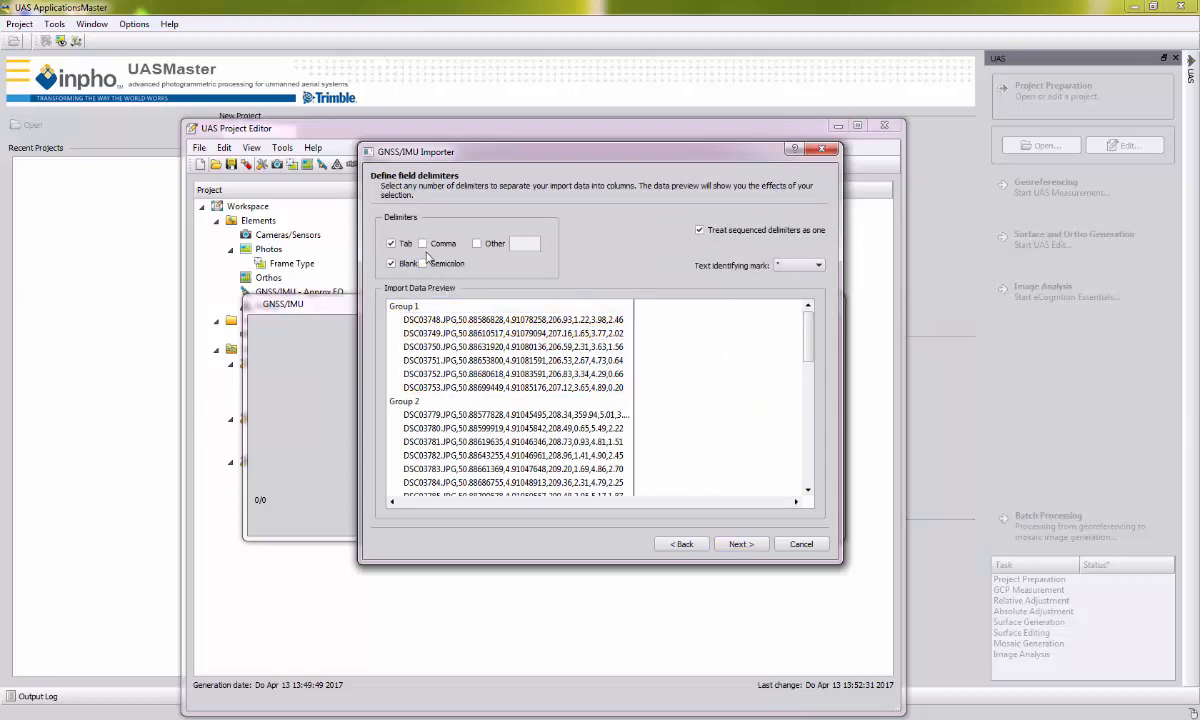
click(422, 244)
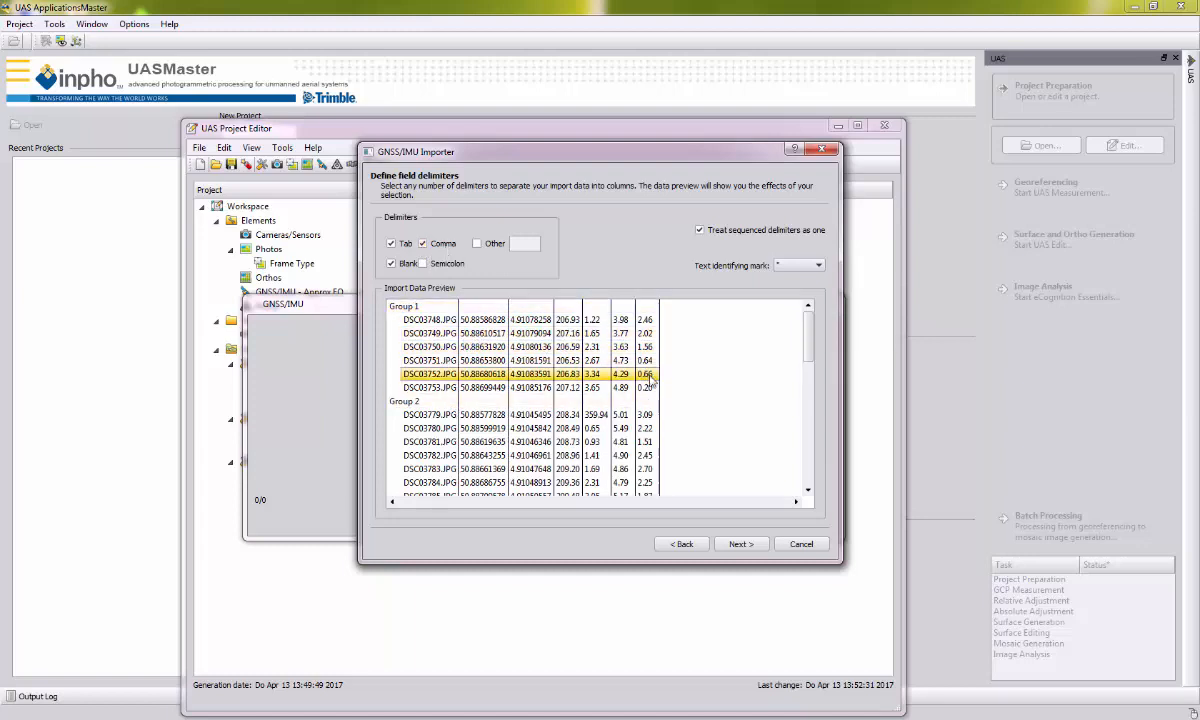
click(740, 544)
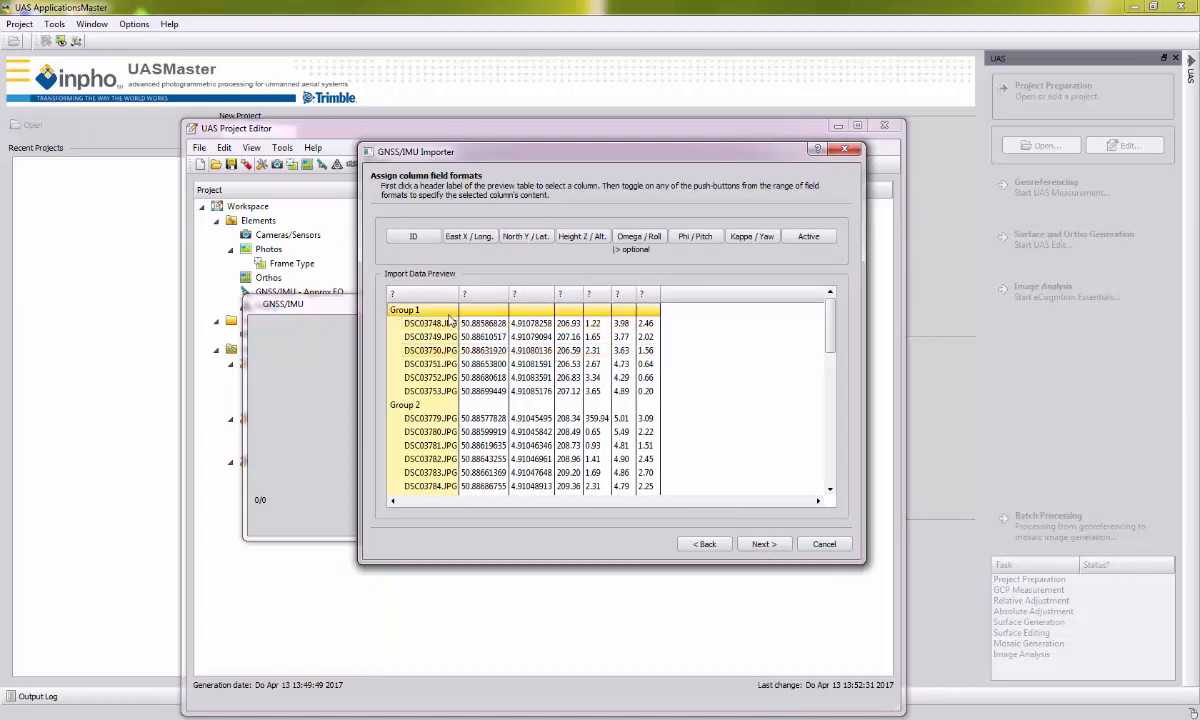
- Assign the first four data columns as ID, North Y / Lat., East X / Long. and Height Z / Alt
click(405, 236)
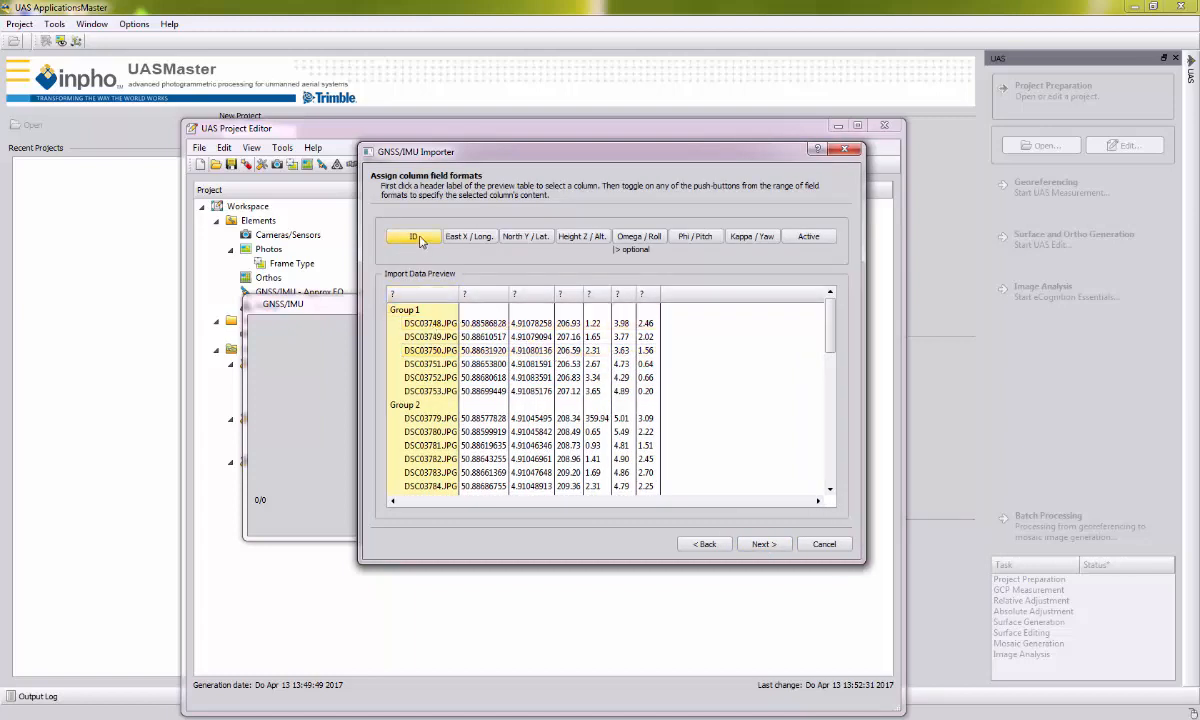
click(470, 297)
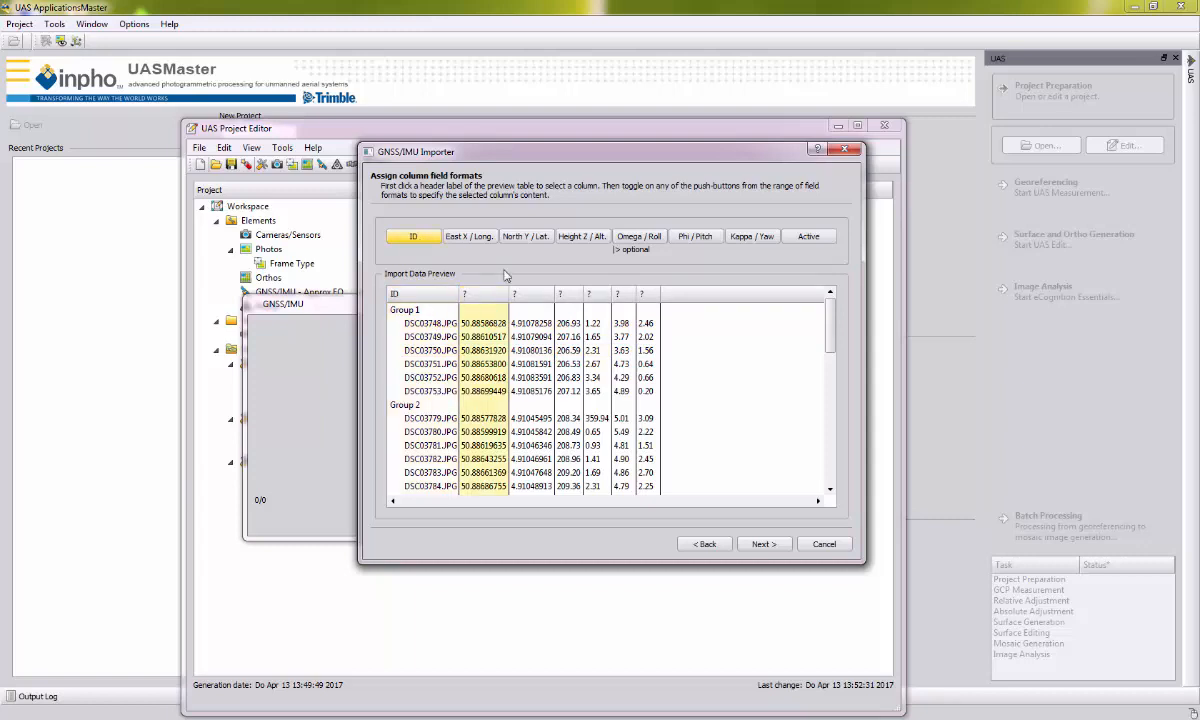
click(535, 240)
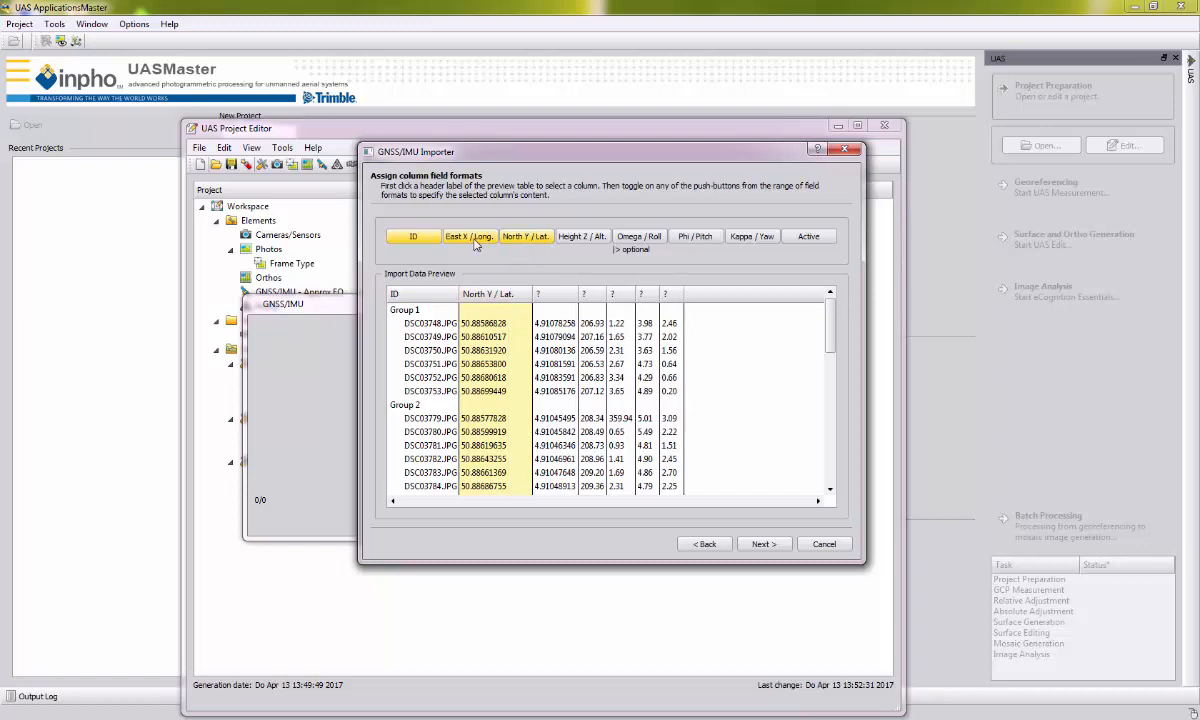
click(537, 293)
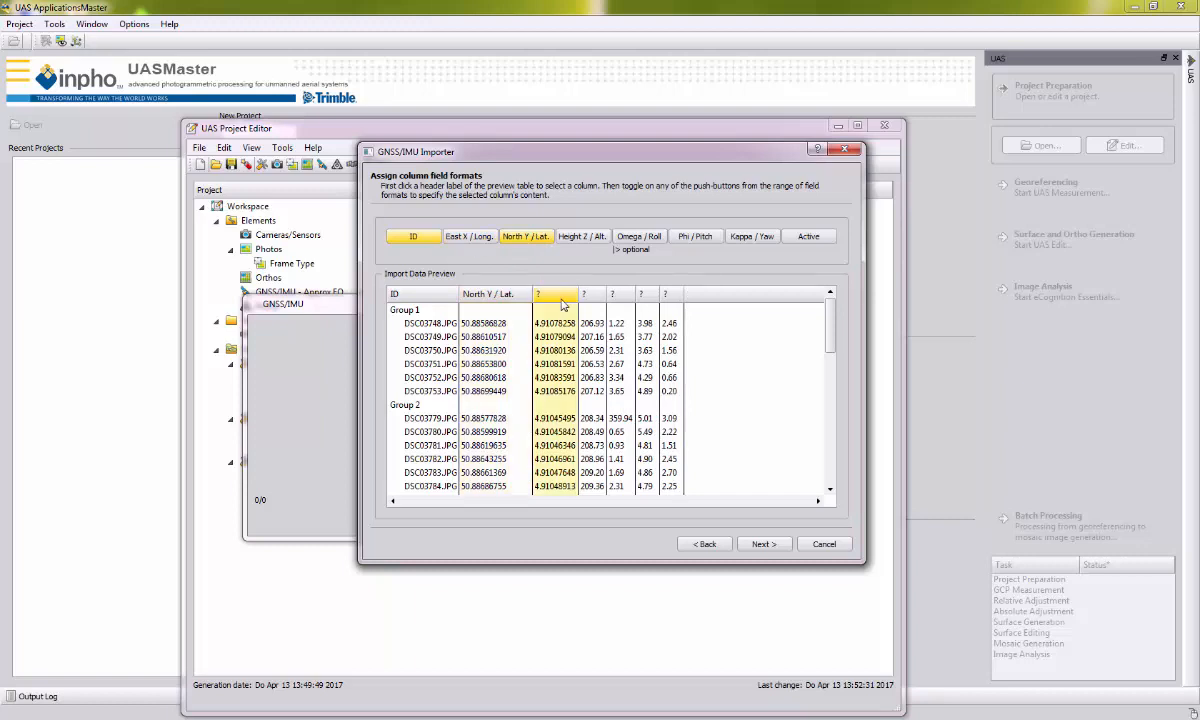
click(471, 238)
click(611, 293)
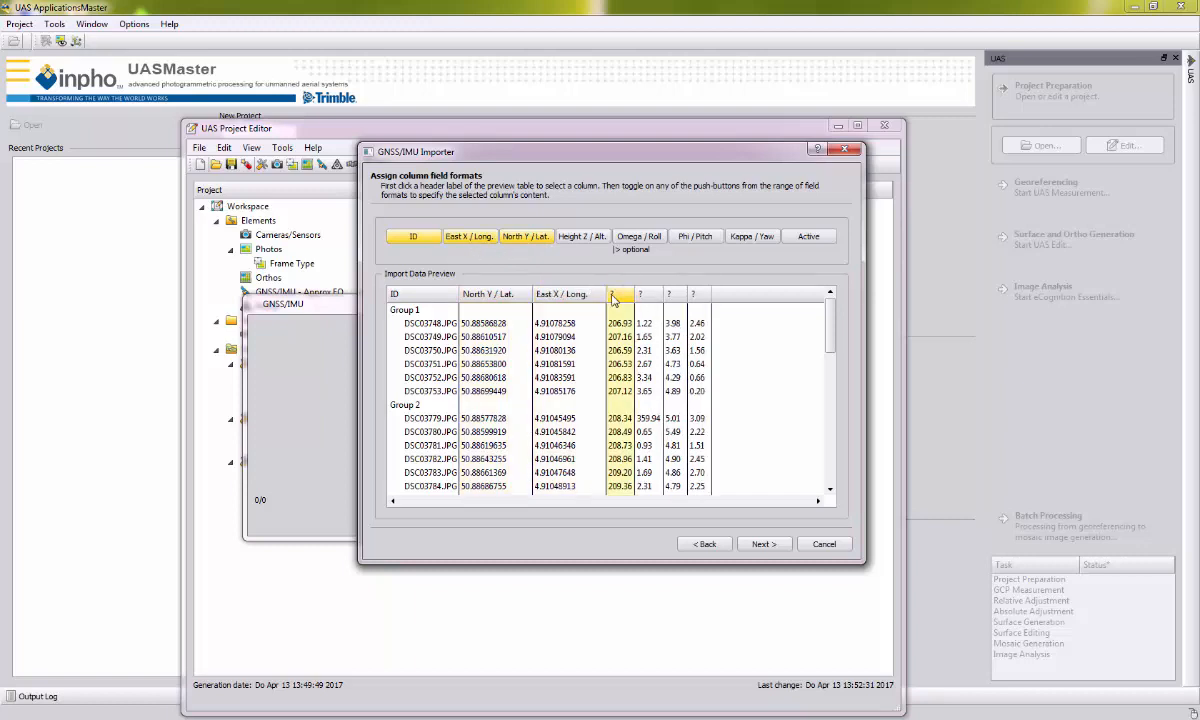
click(579, 239)
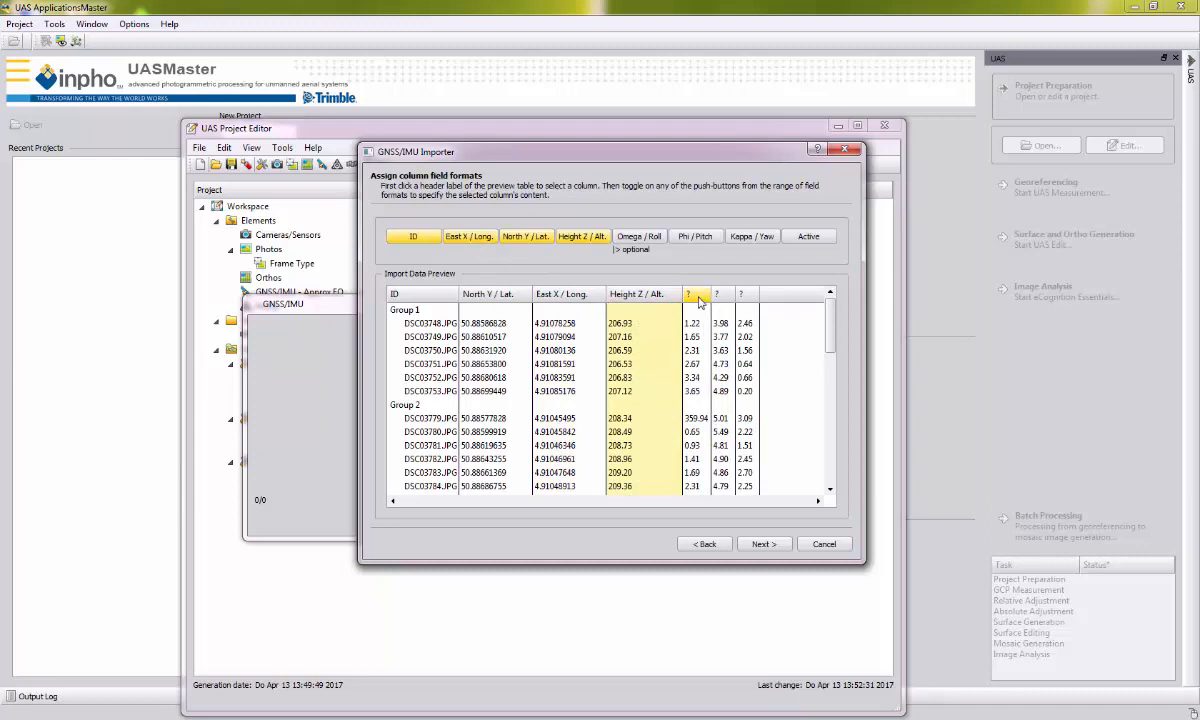
- Assign the remaining three columns as Kappa / Yaw, Phi / Pitch and Omega / Roll, and accept the column formats
click(695, 294)
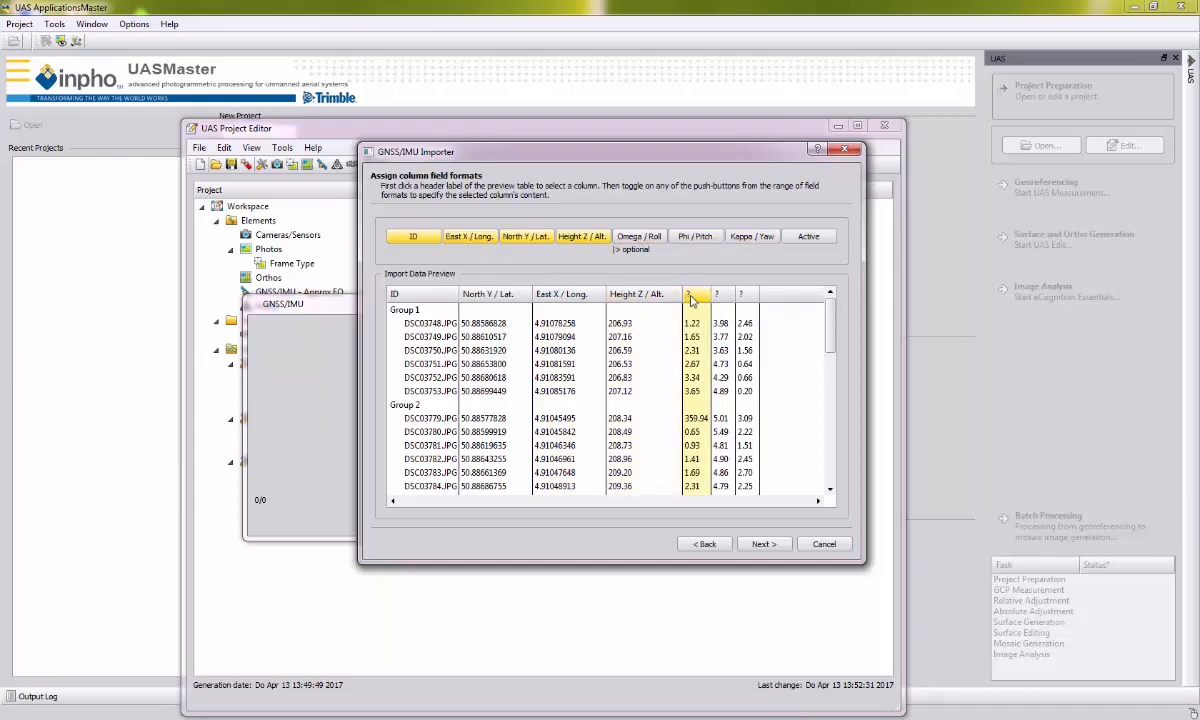
click(740, 237)
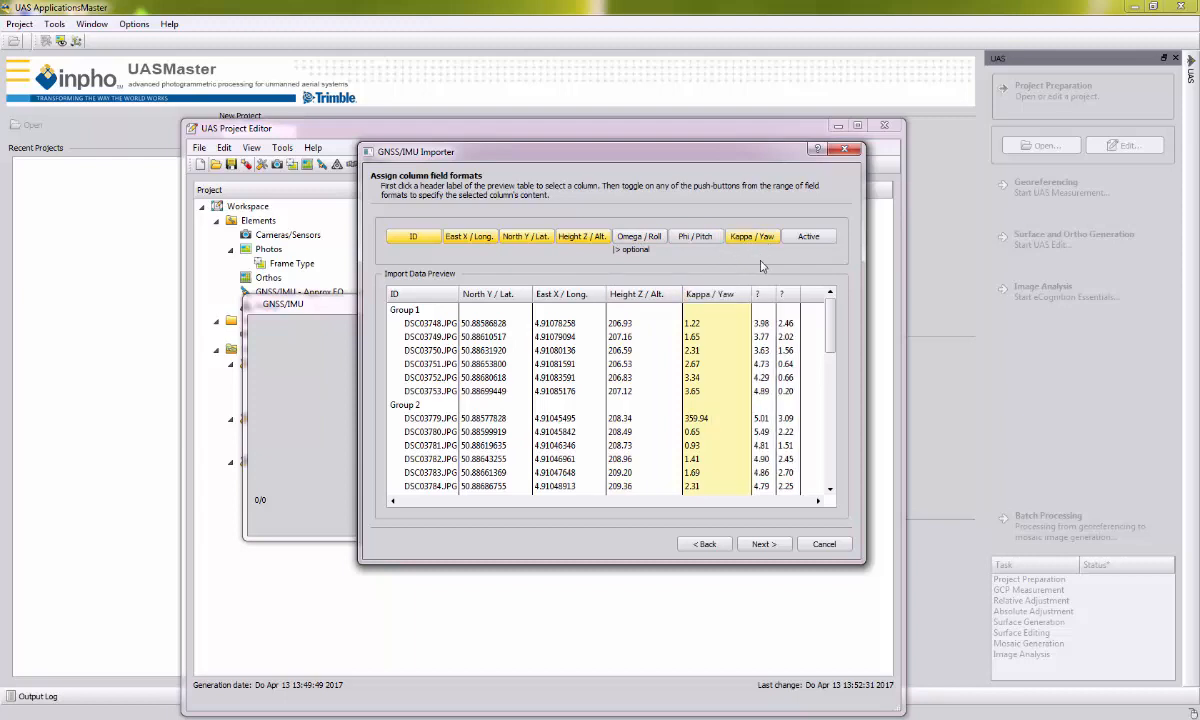
click(680, 232)
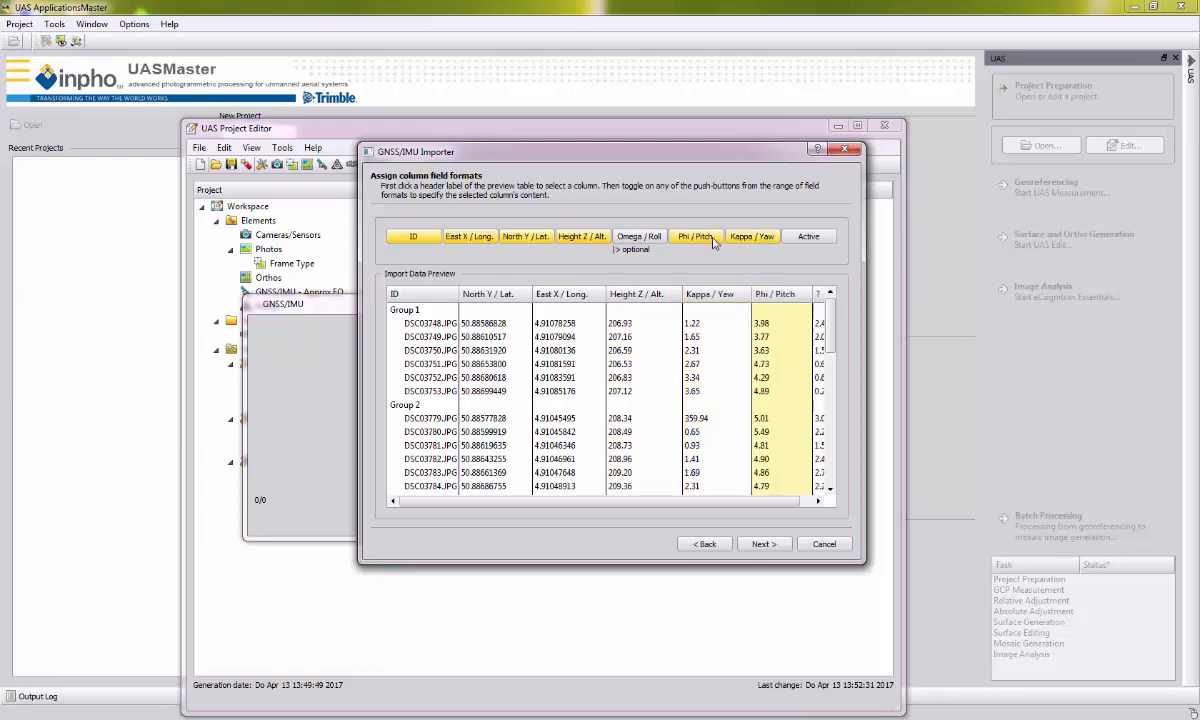
click(819, 295)
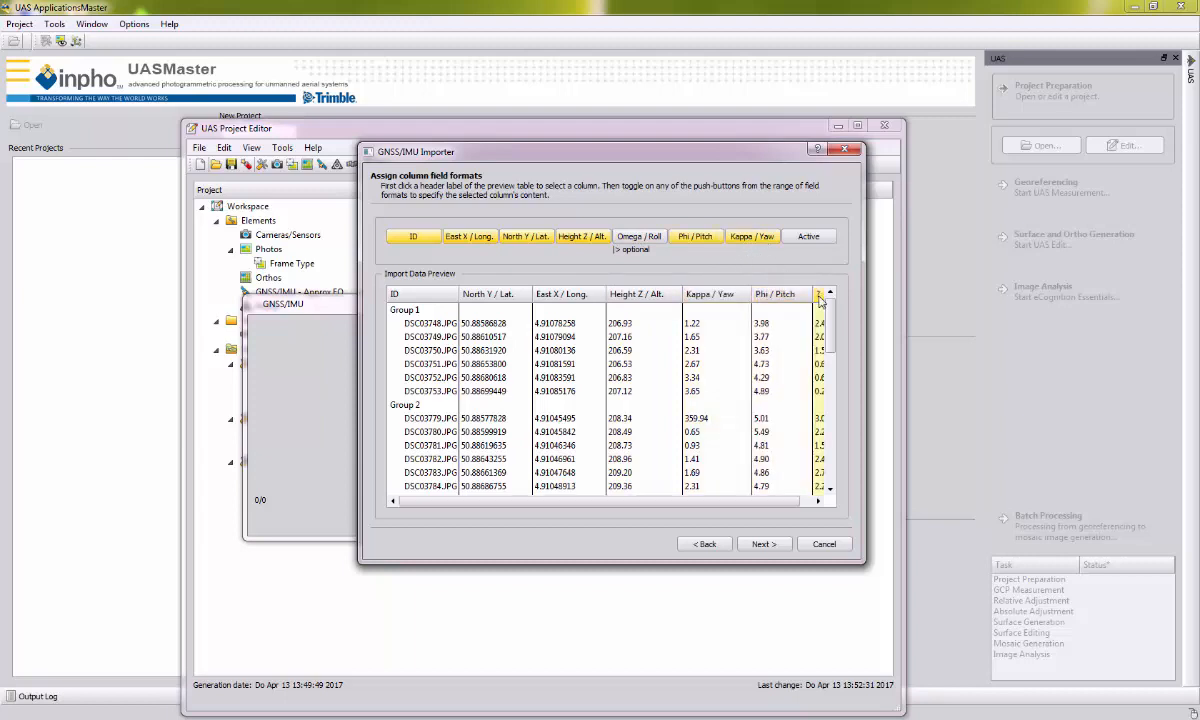
click(657, 238)
click(764, 544)
- Extract the GNSS IDs using digits only with leading zeros skipped, and accept the IDs scheduled for import
click(401, 239)
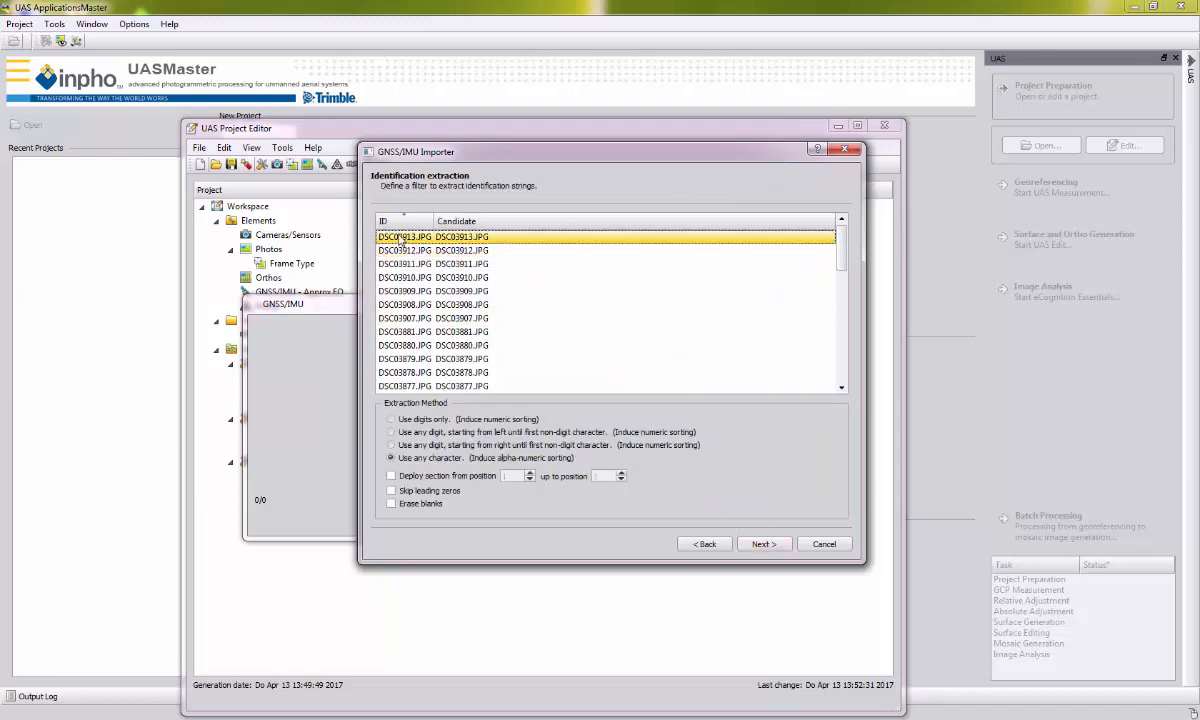
drag(399, 247, 393, 366)
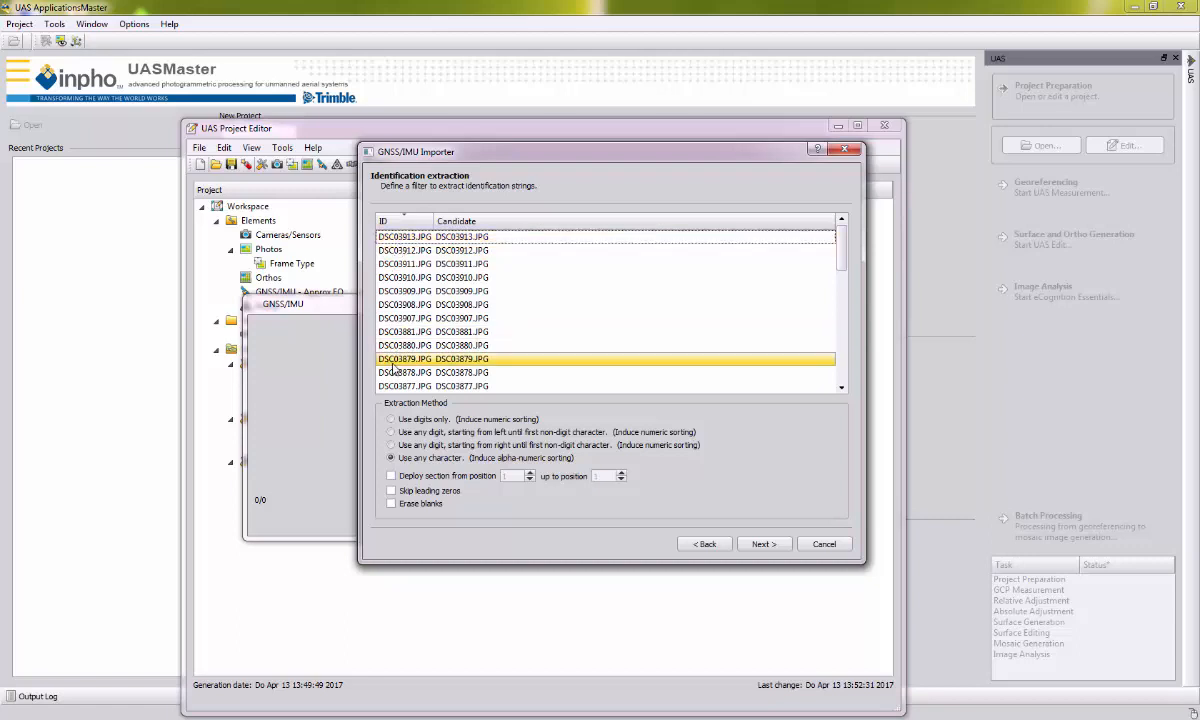
click(391, 419)
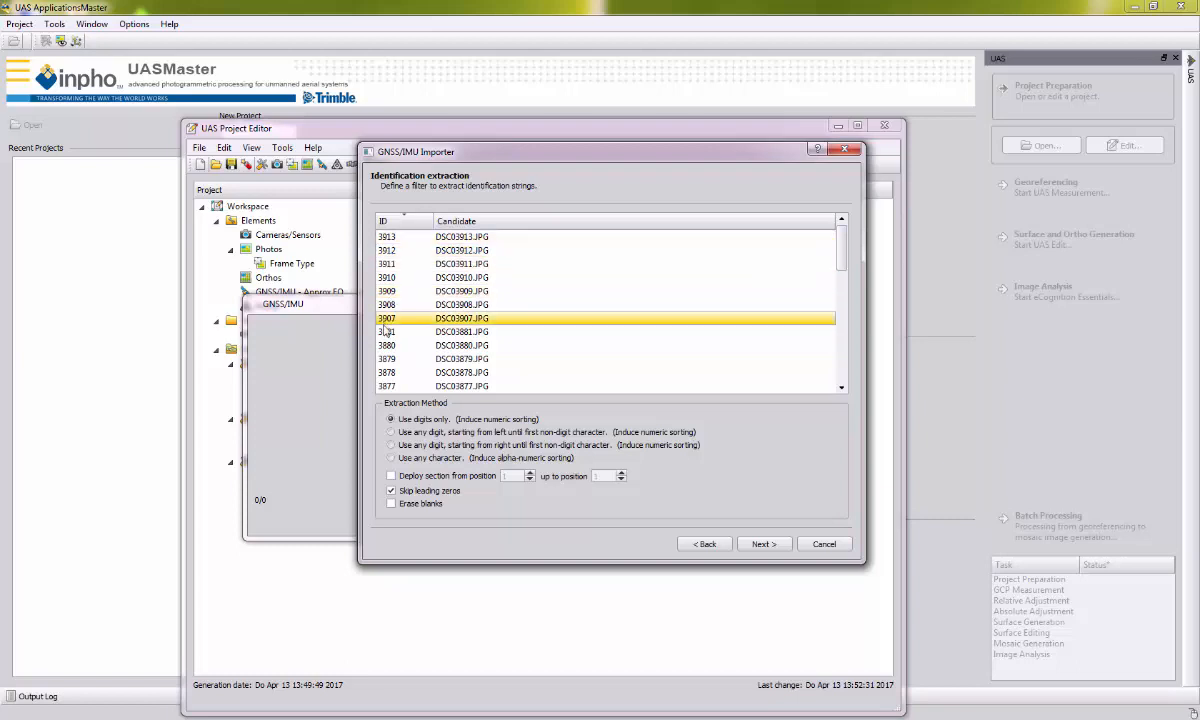
click(763, 544)
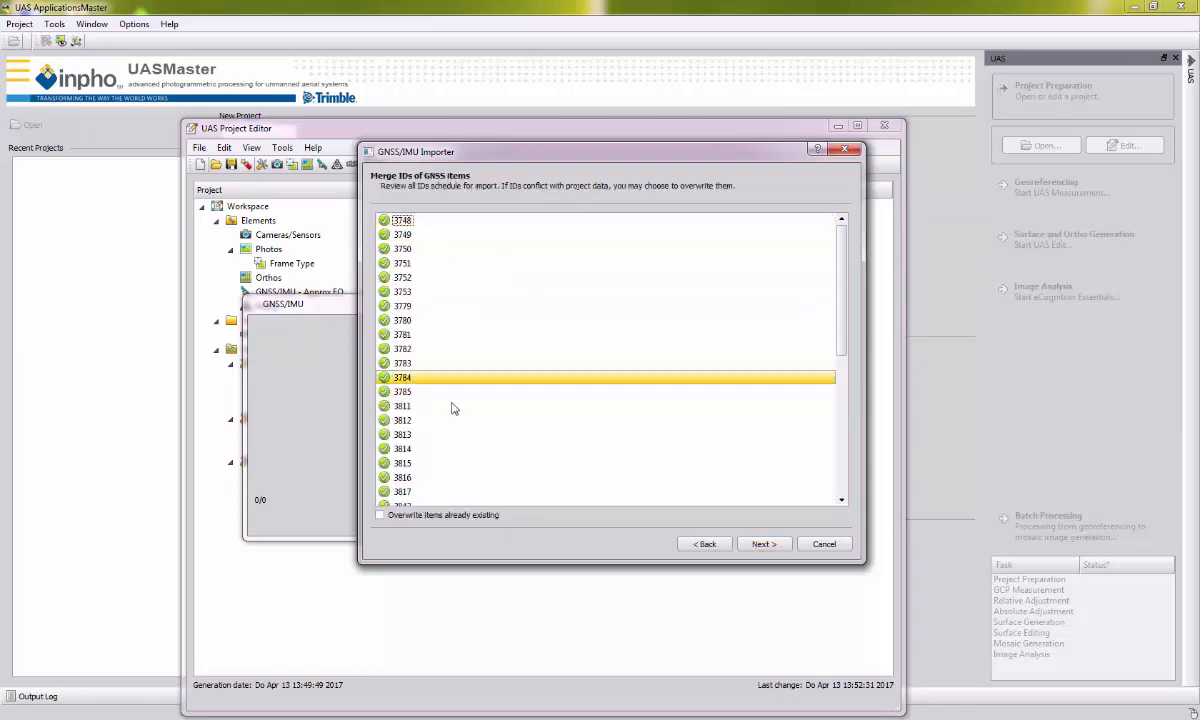
click(763, 544)
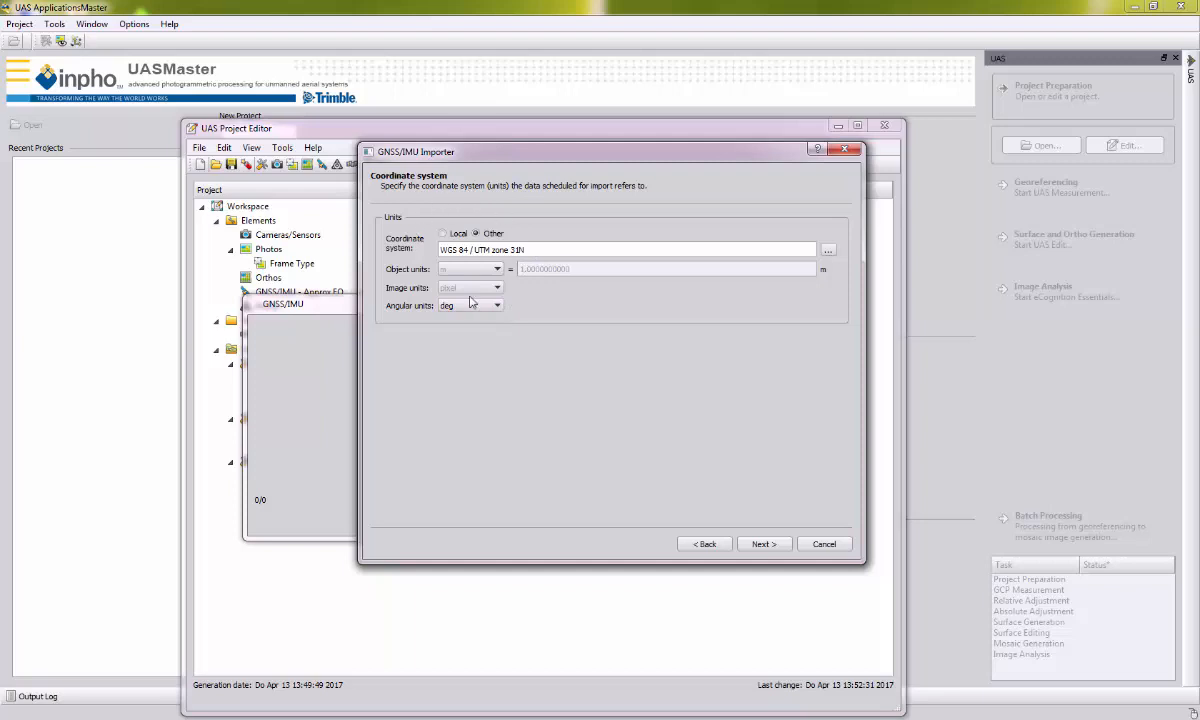
- Set the import data's coordinate system to the geographic system WGS 84, with angular units in degrees
click(829, 251)
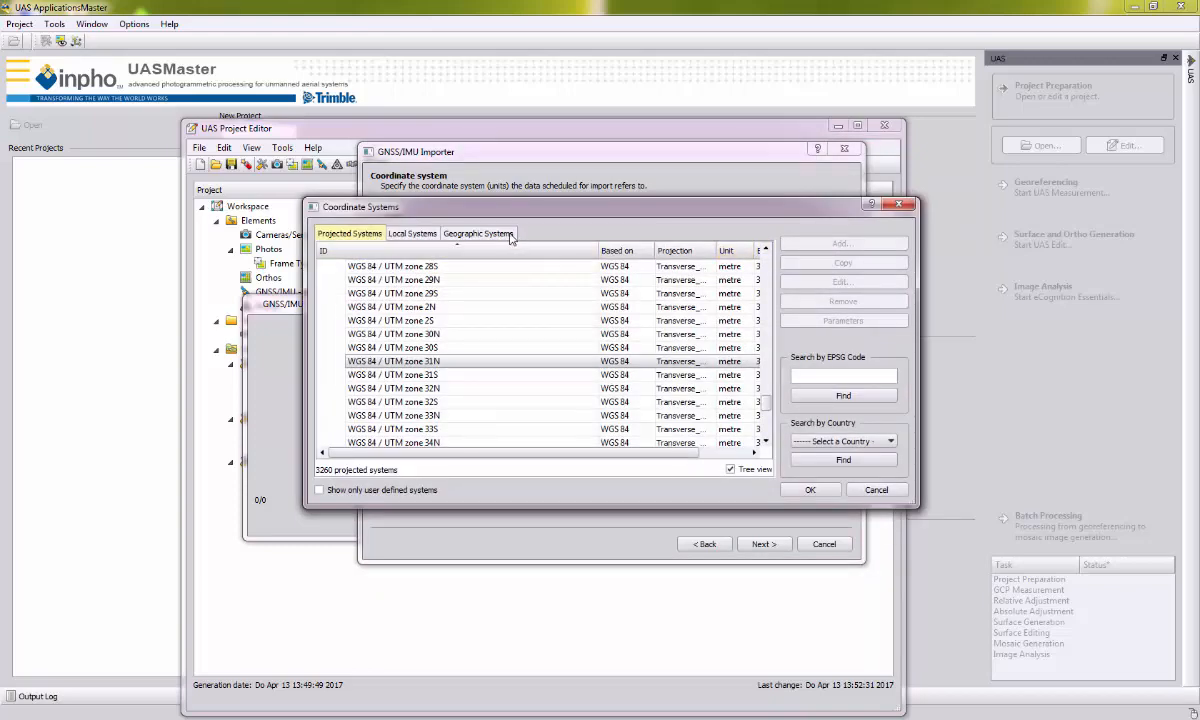
click(510, 235)
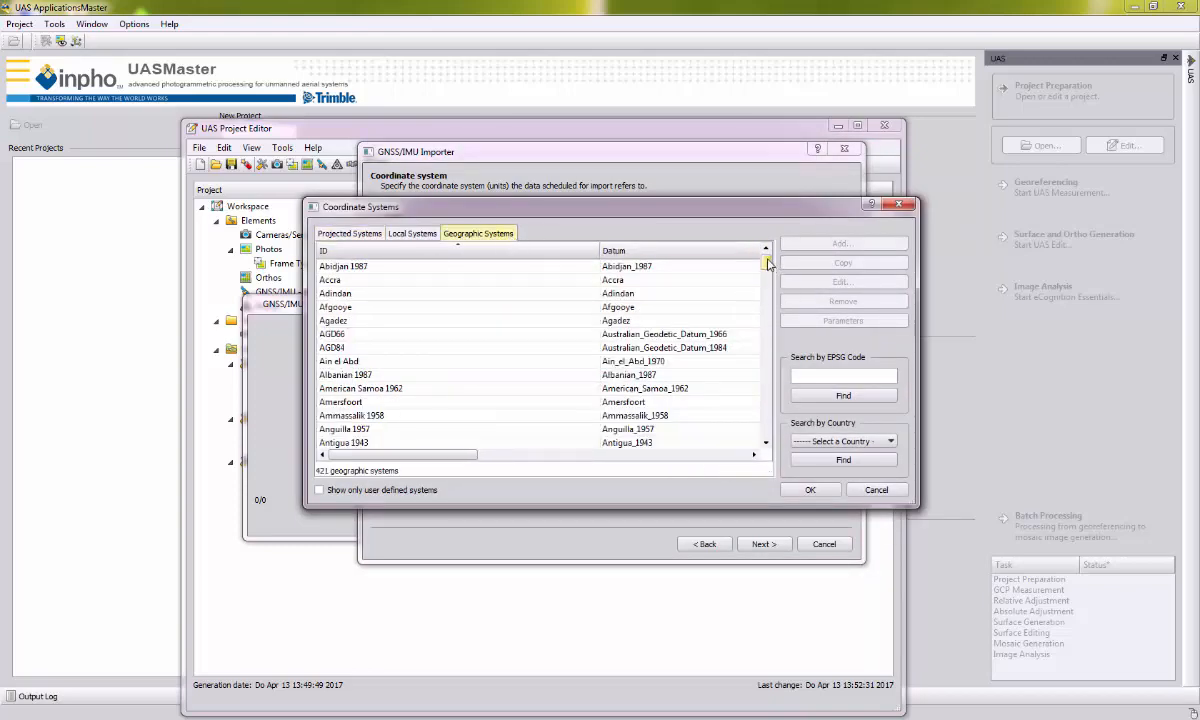
drag(765, 260, 771, 435)
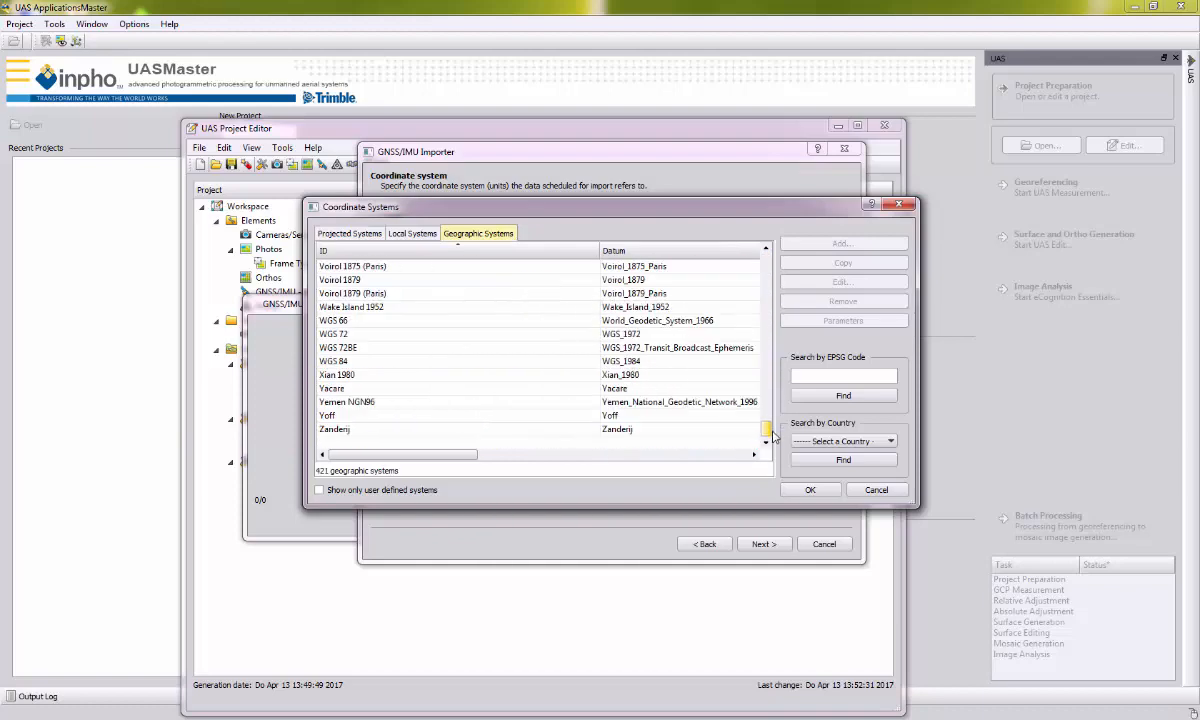
click(359, 364)
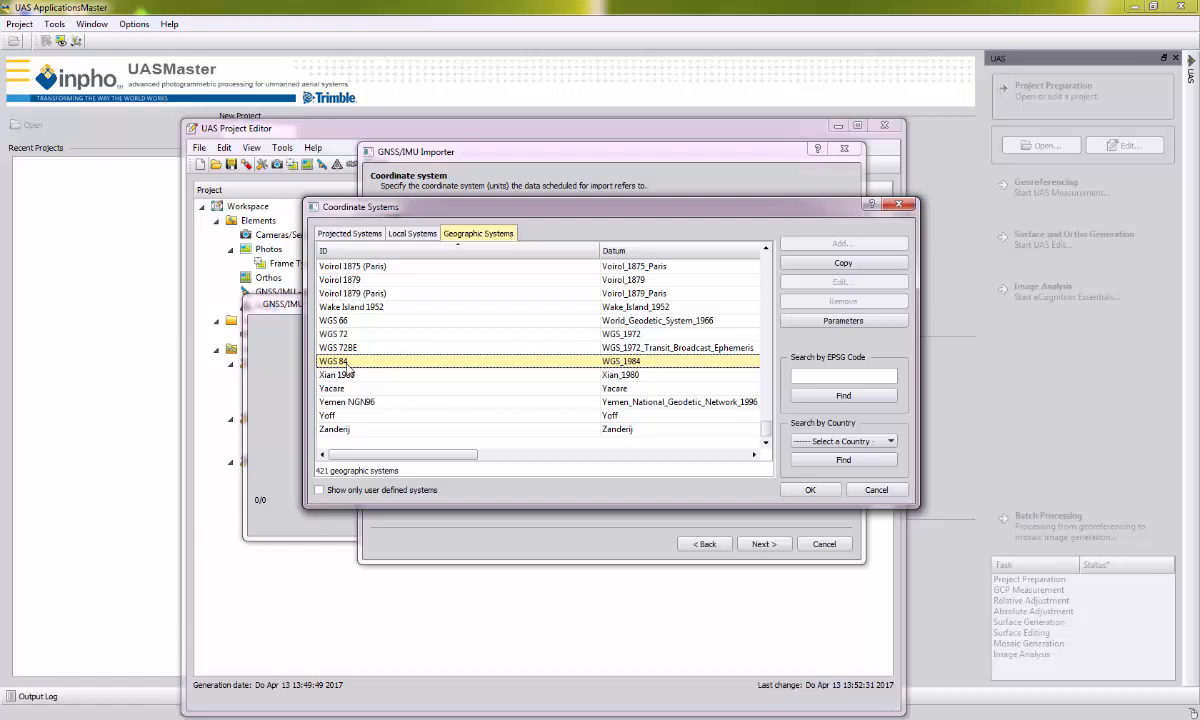
click(810, 489)
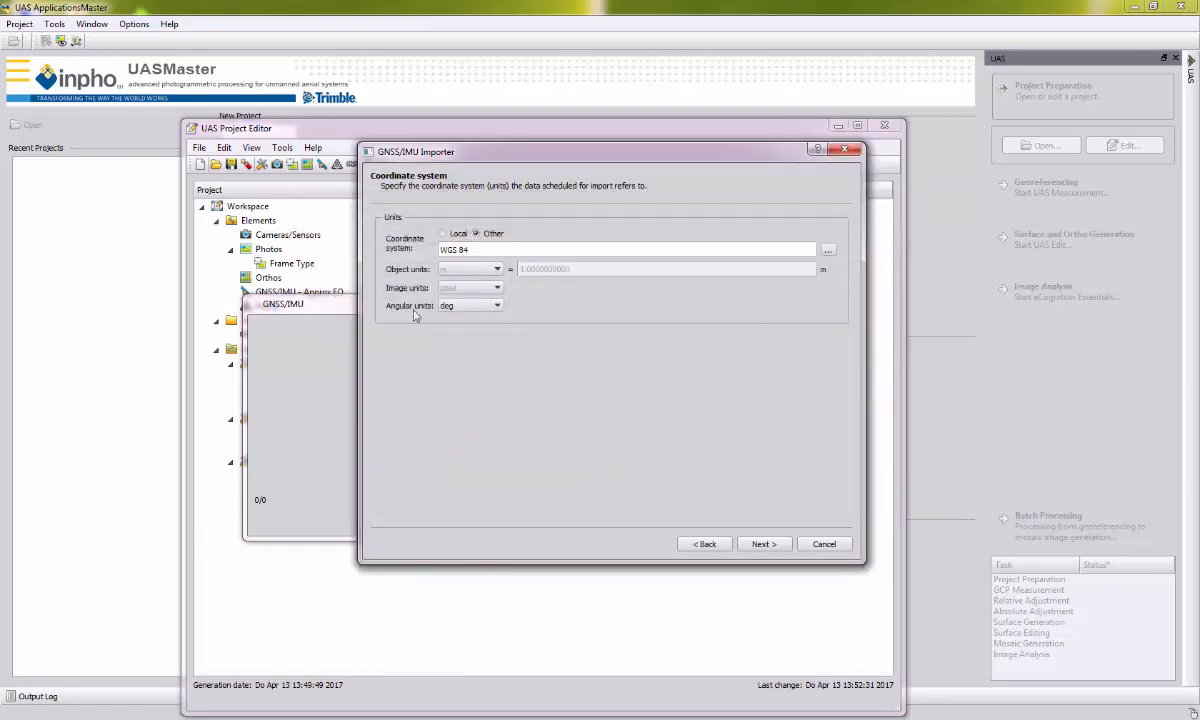
click(762, 544)
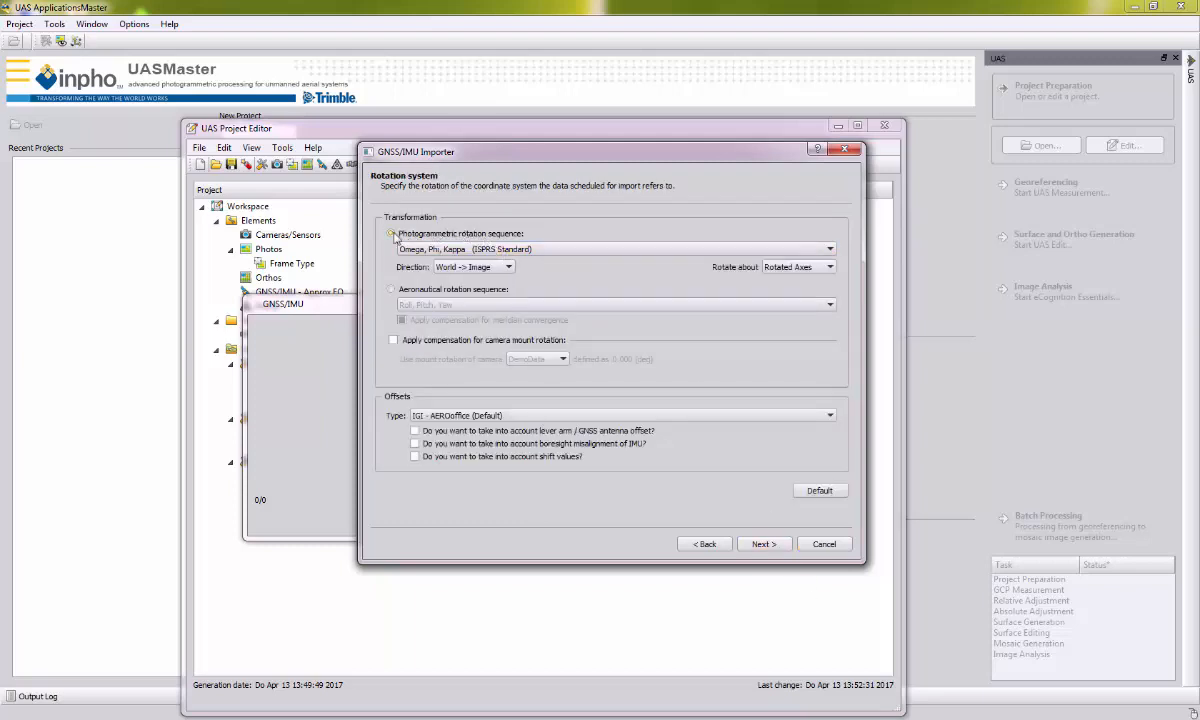
- Use the aeronautical rotation sequence Roll, Pitch, Yaw, and complete the GNSS/IMU import with strips generated from the profile information
click(391, 290)
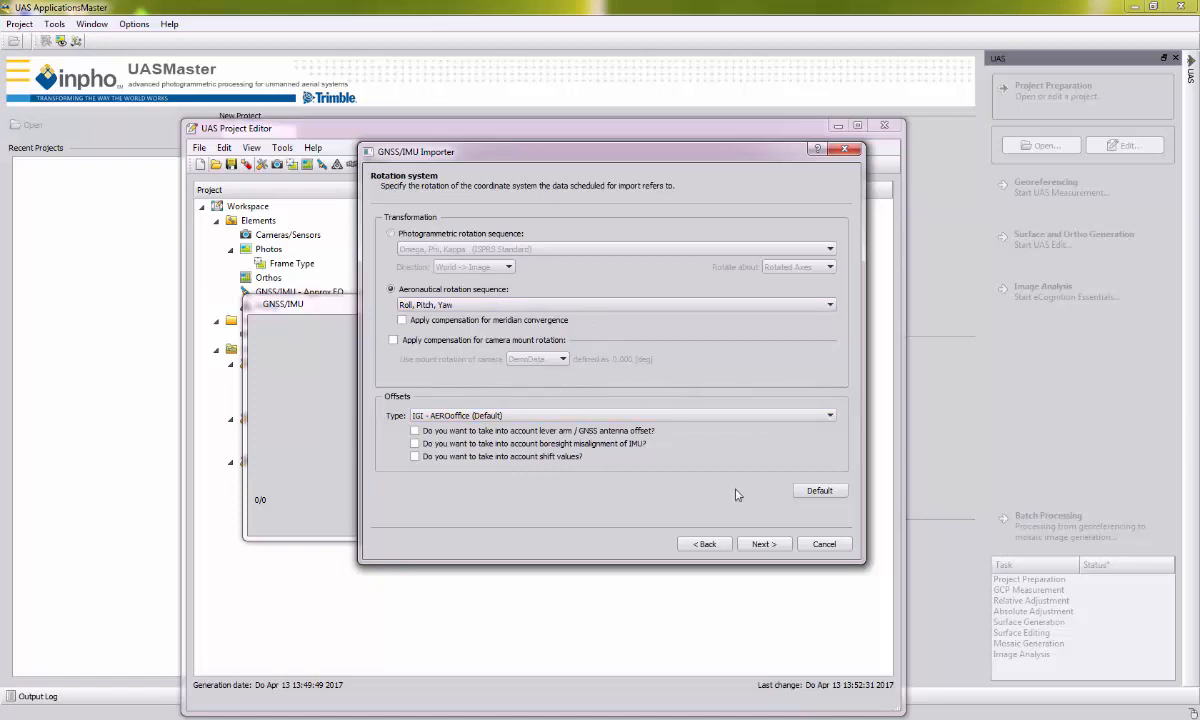
click(761, 540)
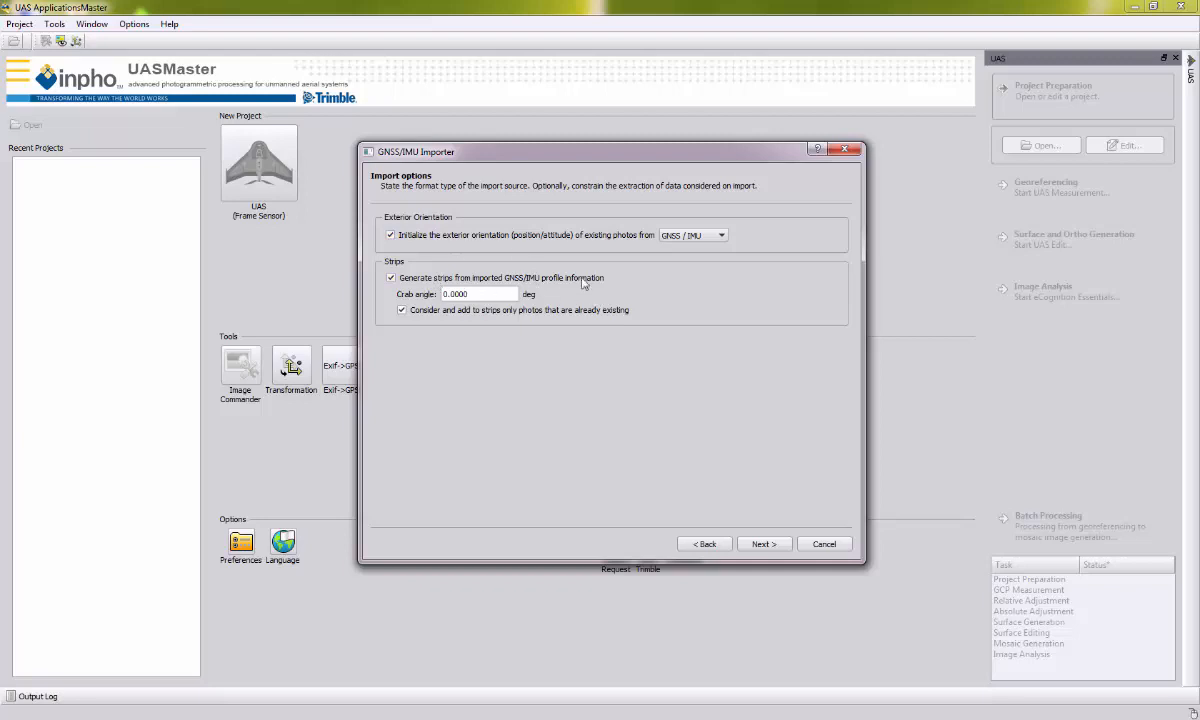
click(760, 544)
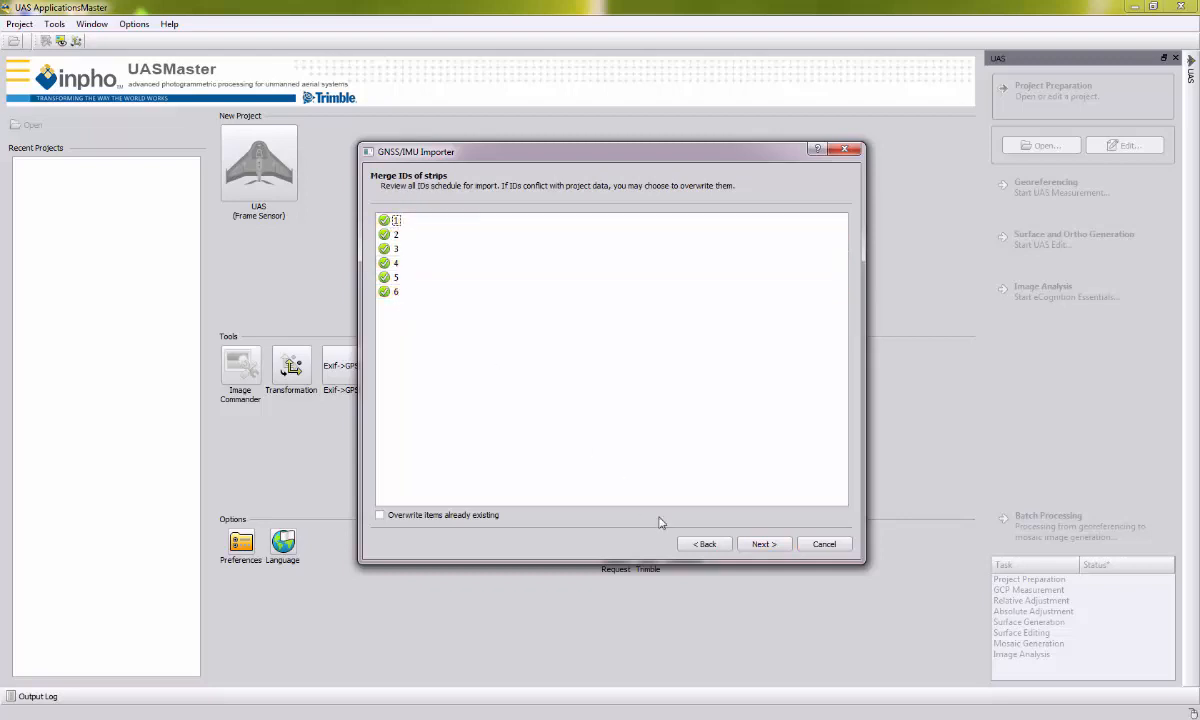
click(766, 545)
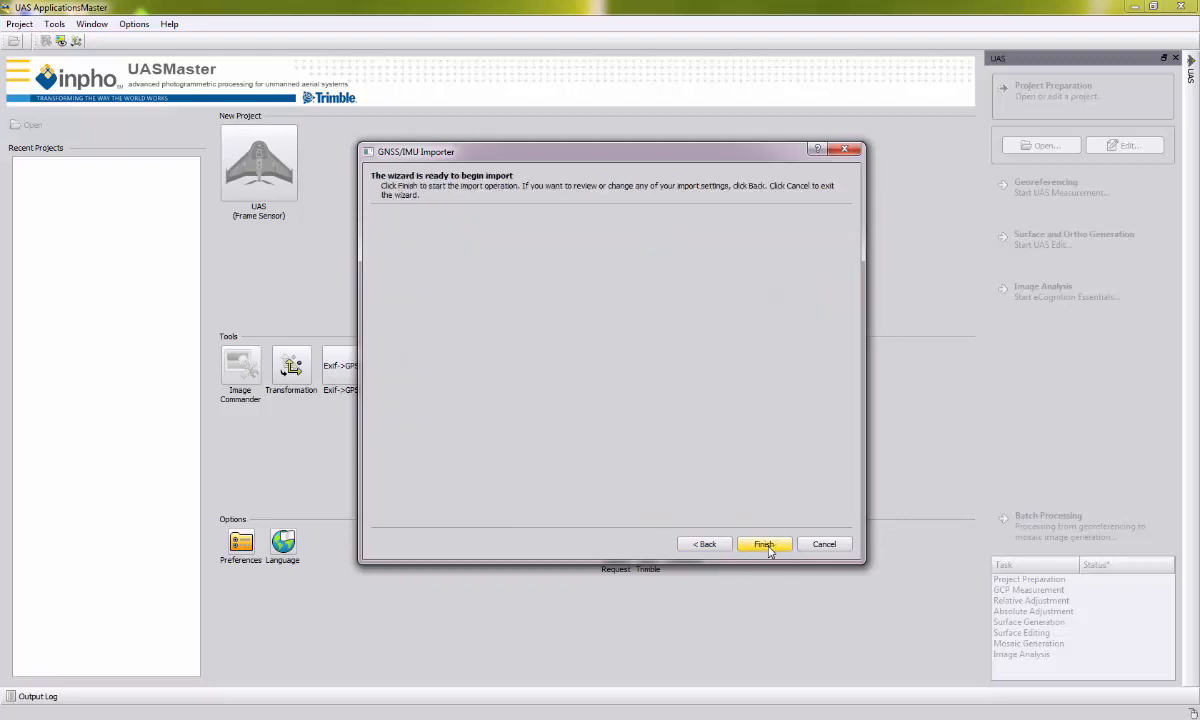
click(764, 545)
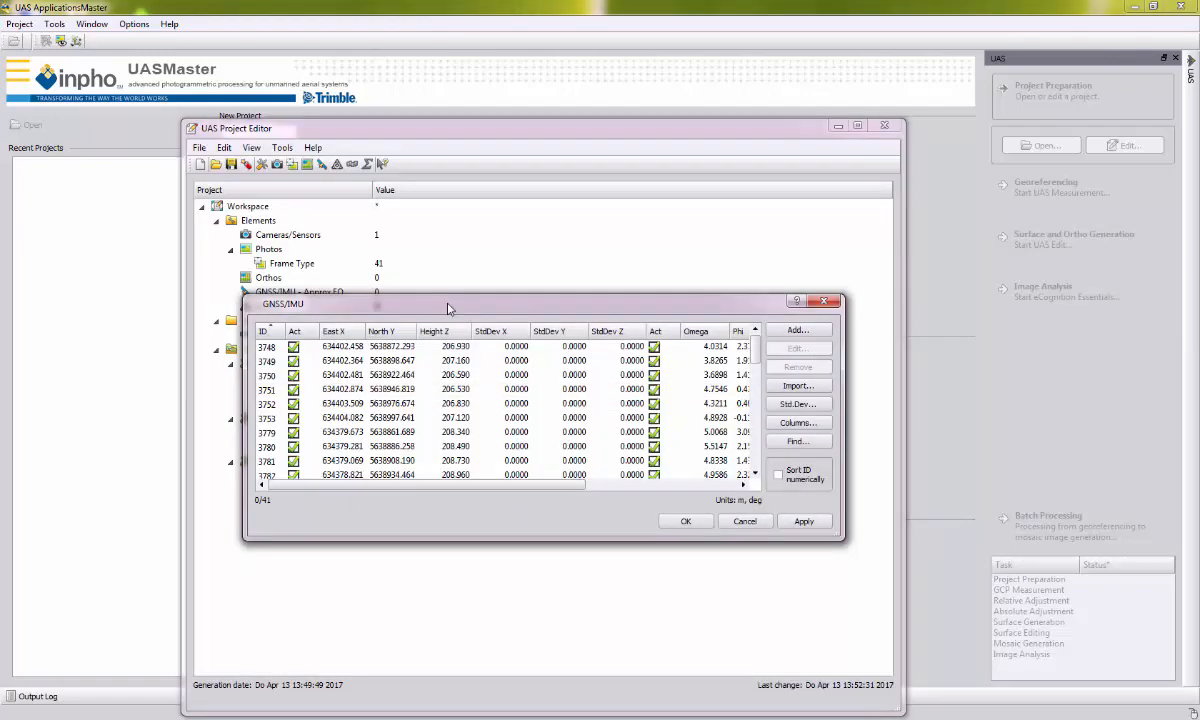
- Enlarge the GNSS/IMU table and apply the default standard deviations of 10 m for positions and 0.99998 deg for rotations
drag(429, 325, 403, 212)
drag(799, 454, 1033, 641)
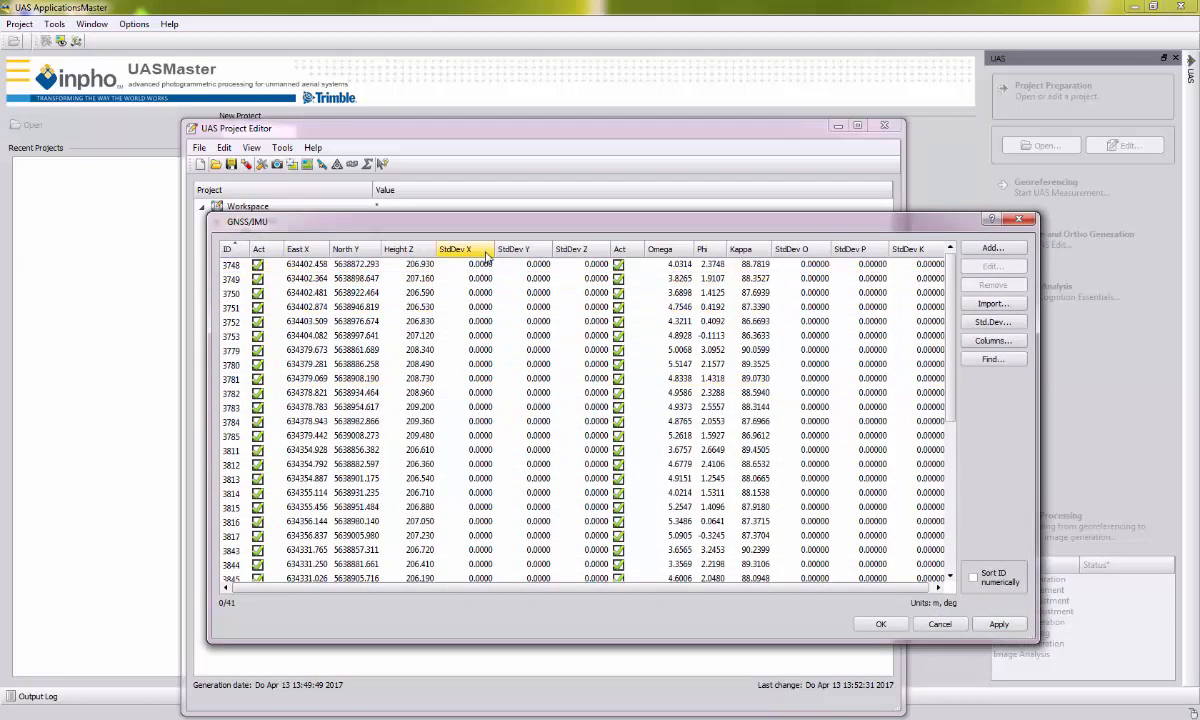
click(1013, 325)
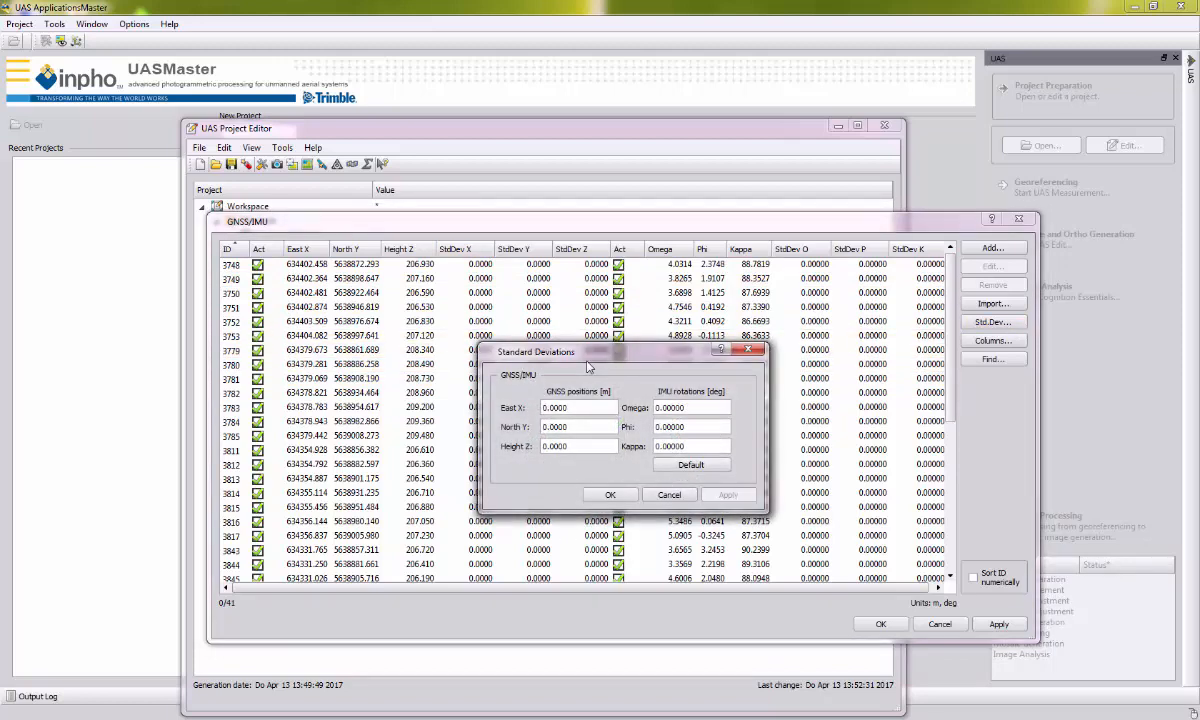
click(690, 465)
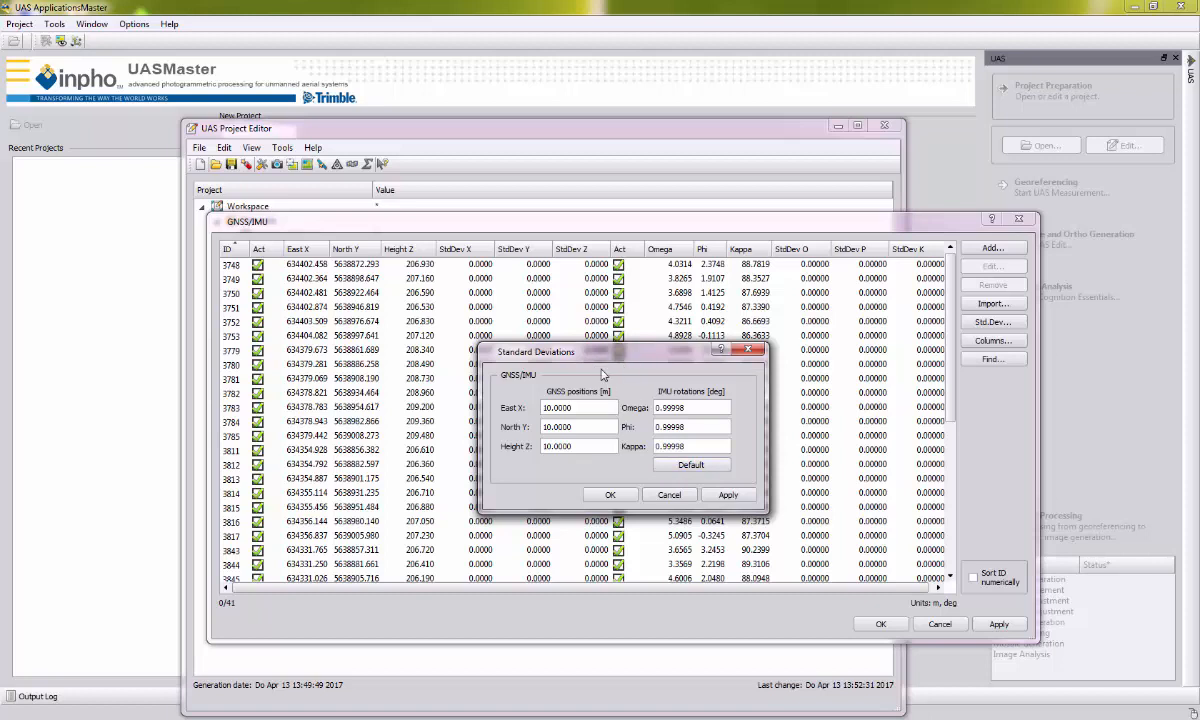
drag(568, 358, 571, 327)
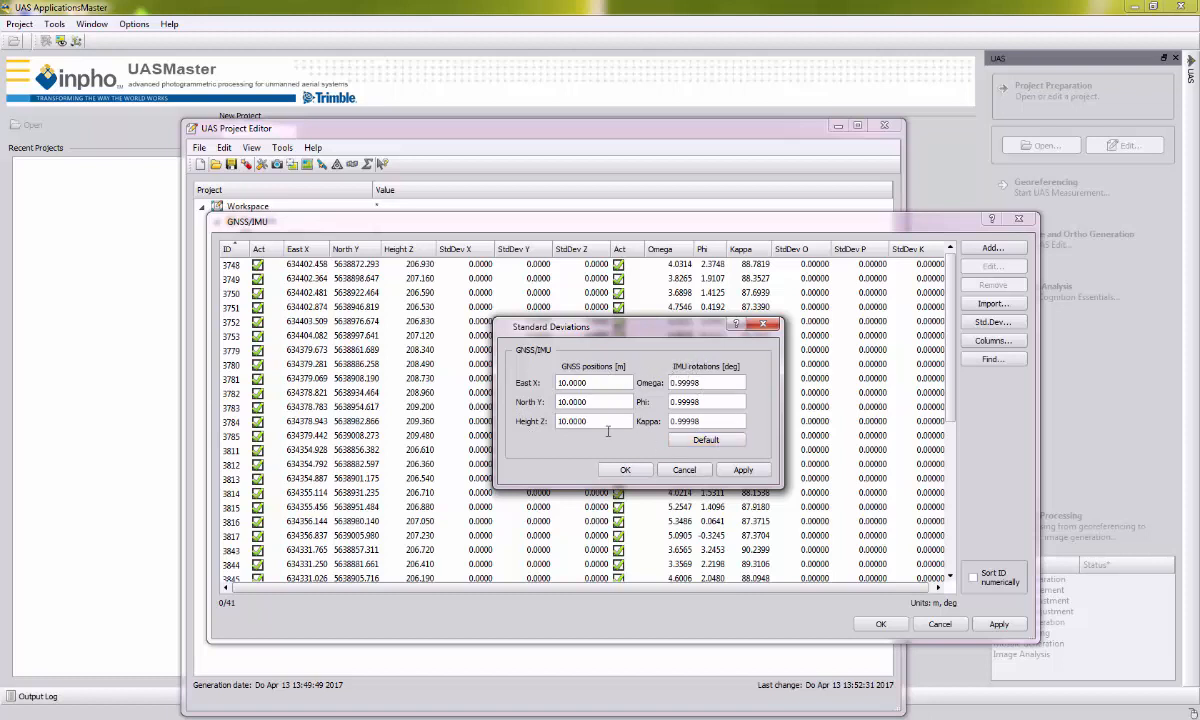
click(644, 476)
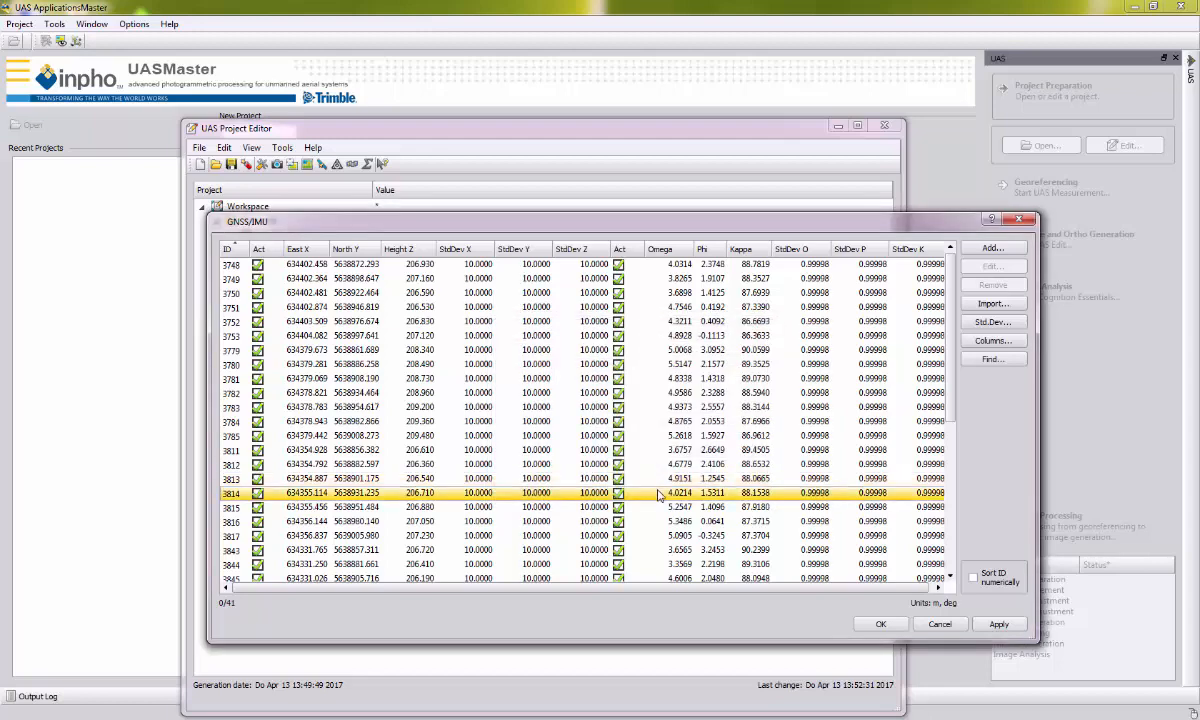
- Accept the GNSS/IMU table and review the exterior orientation values in the frame photo list
click(868, 627)
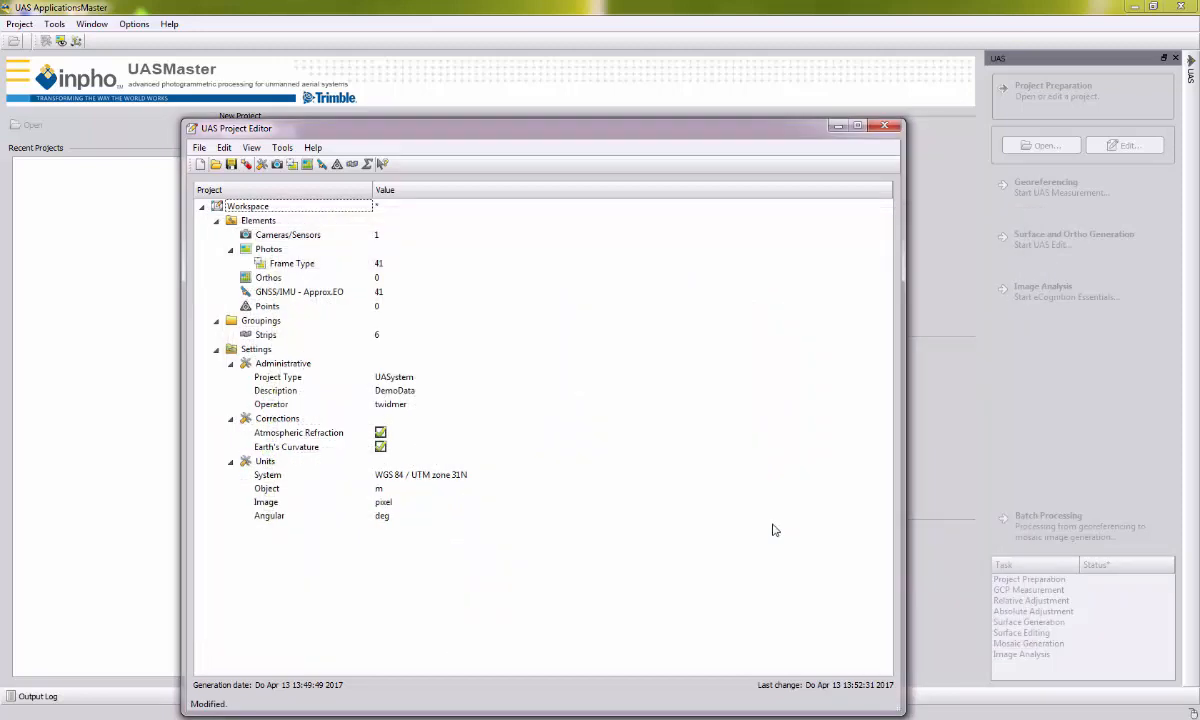
double_click(325, 266)
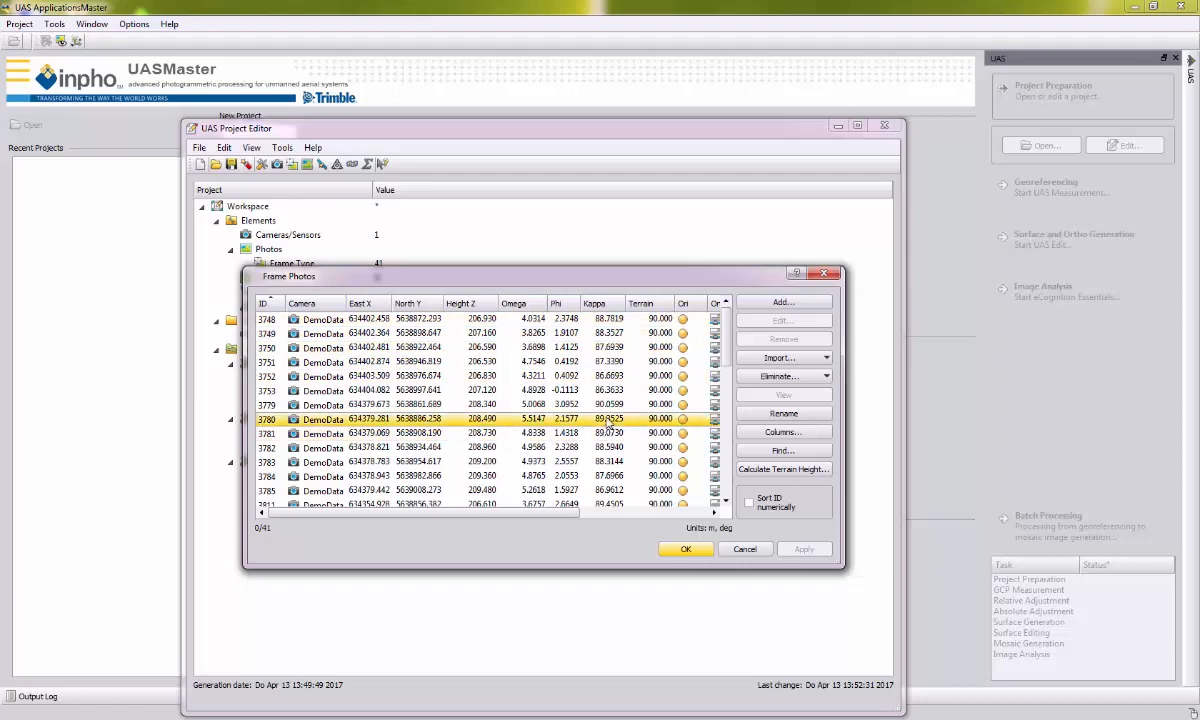
click(675, 552)
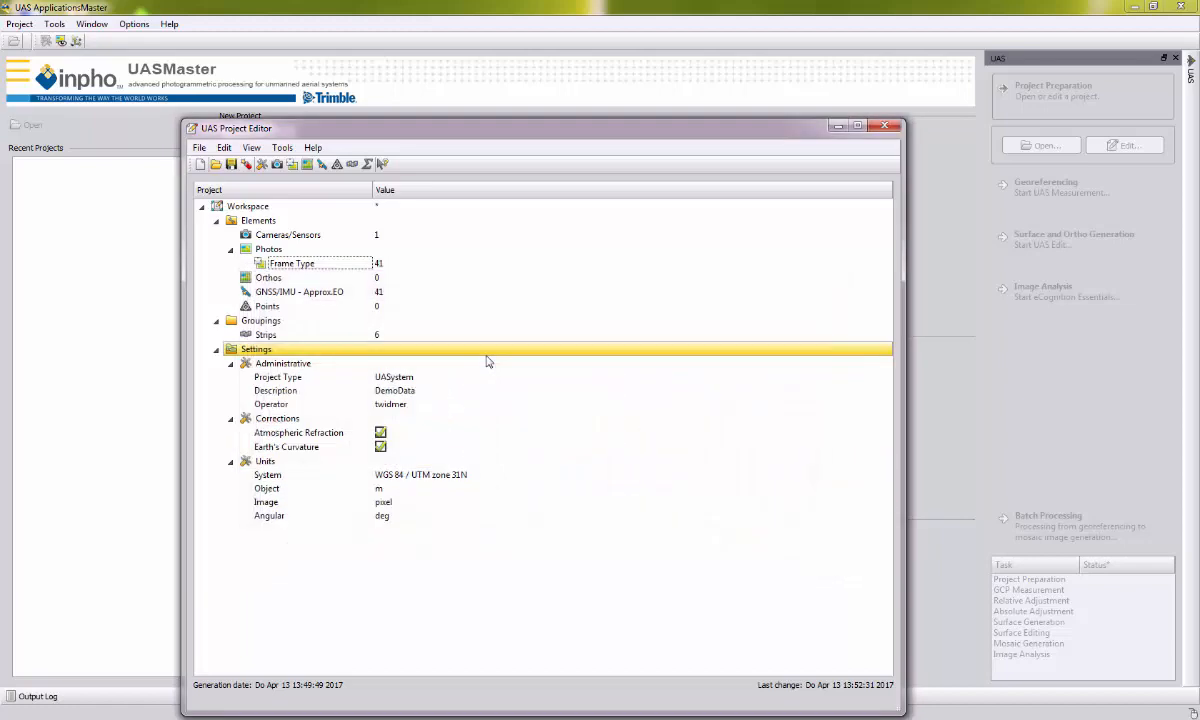
- Load UASMaster_GroundControlPoints.gcp into the object point import, starting at row 7 with tab and blank as delimiters
double_click(268, 306)
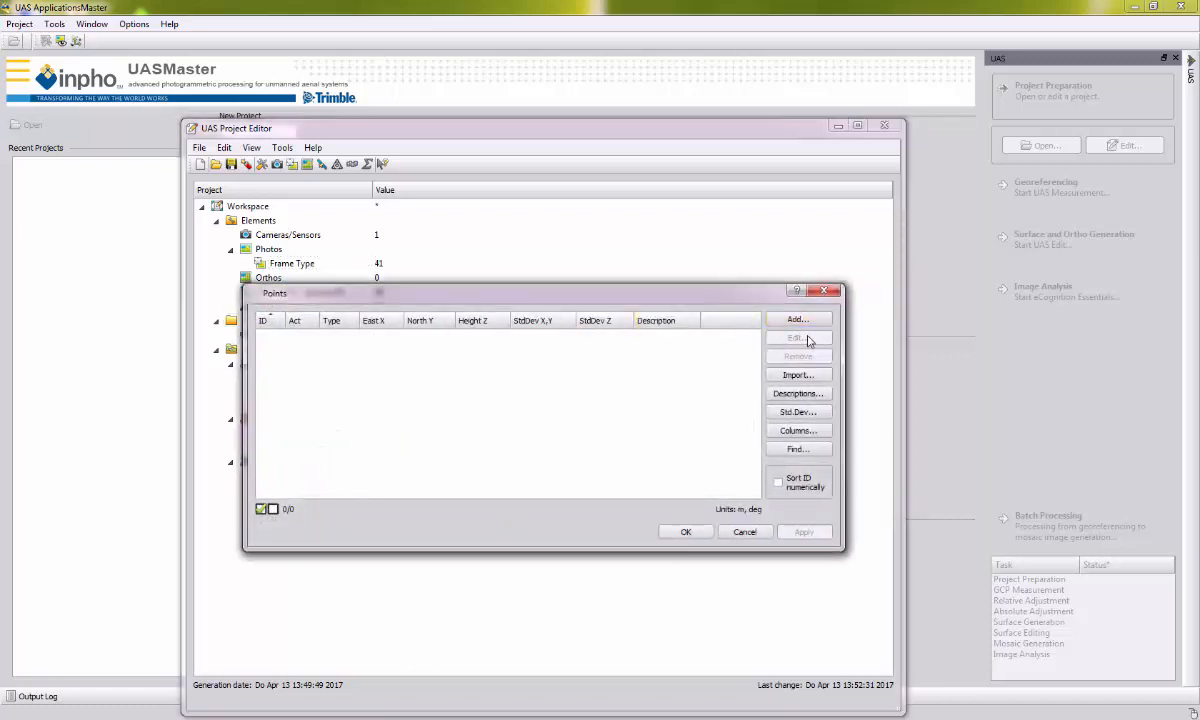
click(795, 375)
click(762, 260)
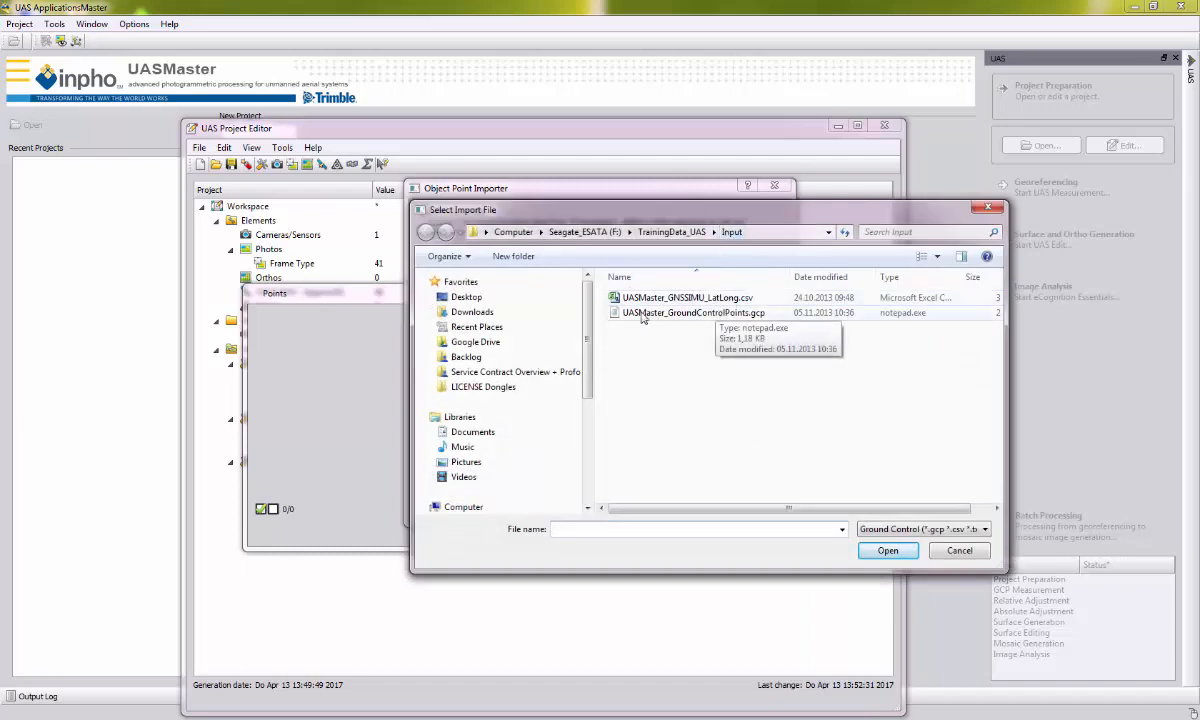
click(745, 314)
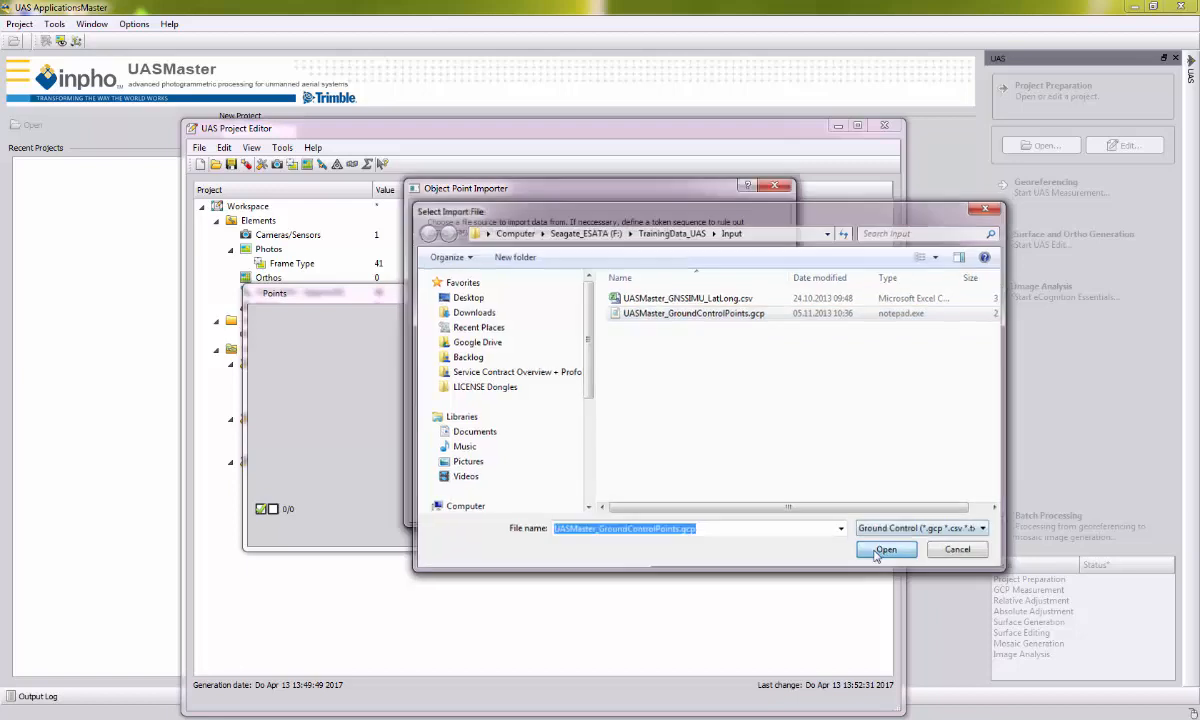
click(884, 550)
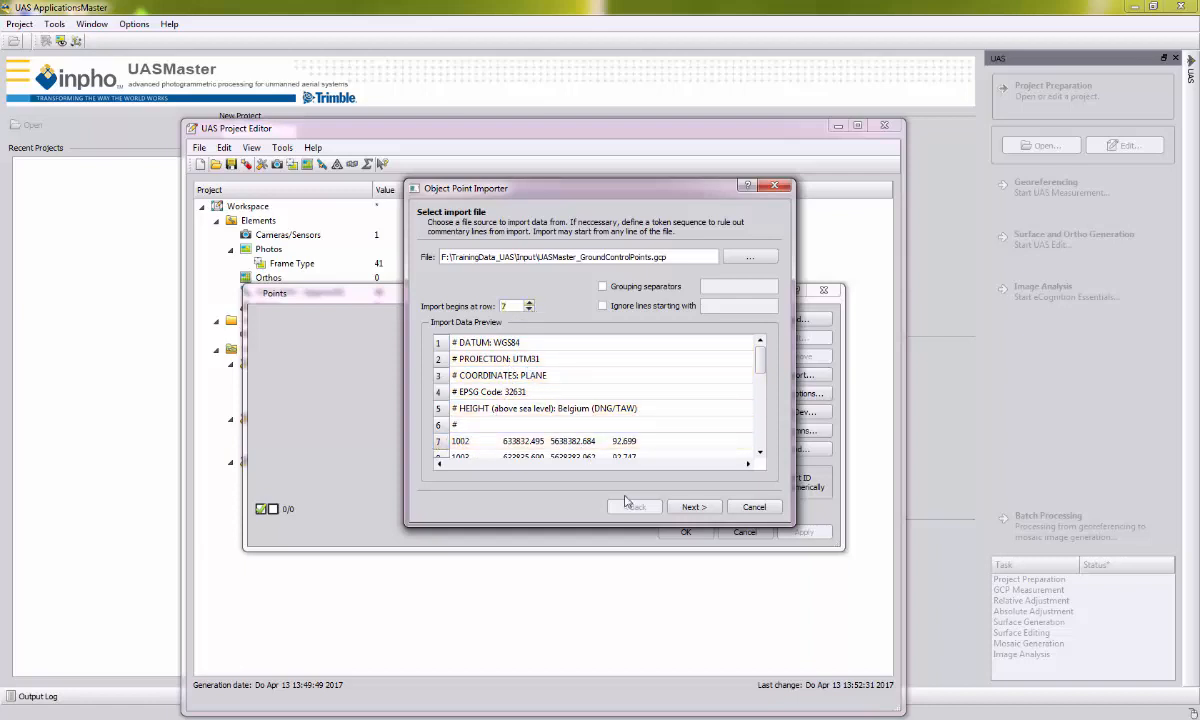
click(694, 506)
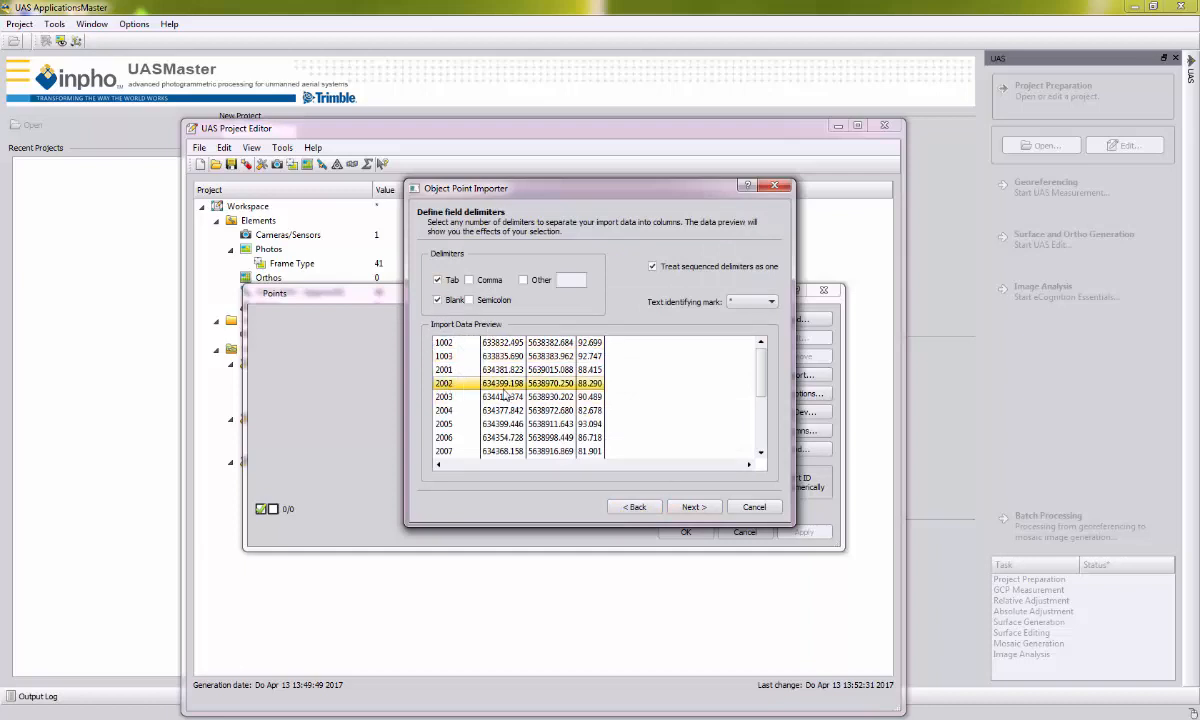
click(694, 506)
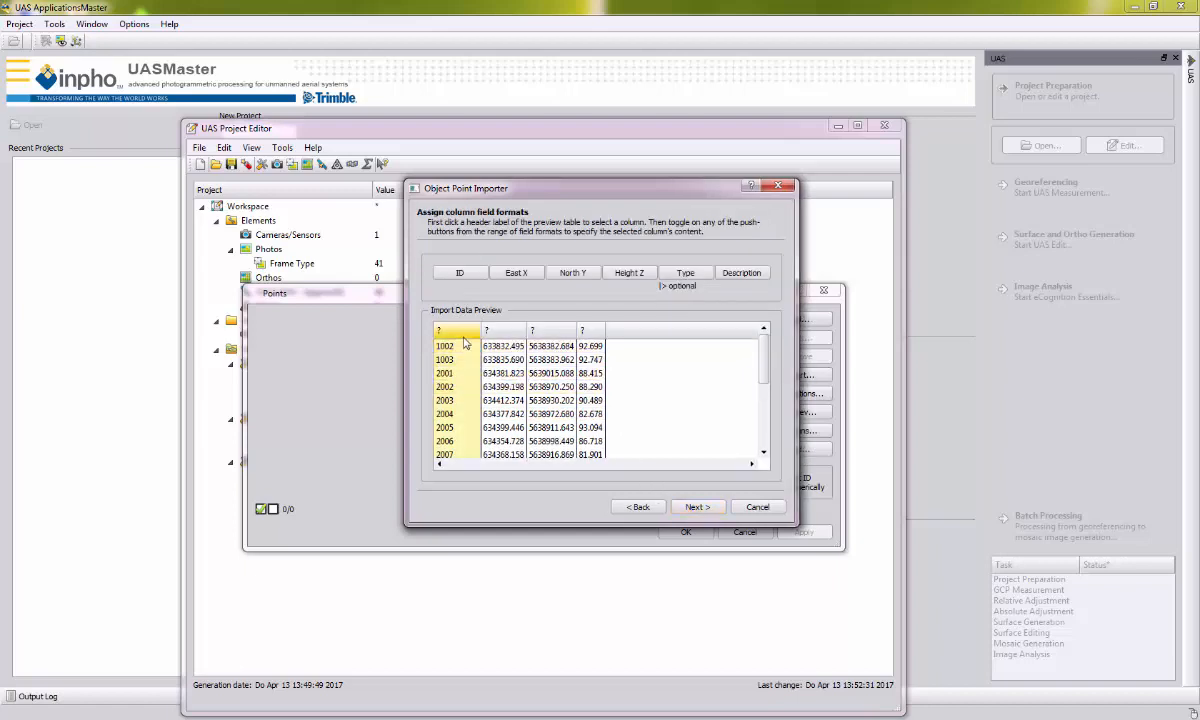
- Assign the point columns as ID, East X, North Y and Height Z, and finish the import in WGS 84 / UTM zone 31N
click(459, 272)
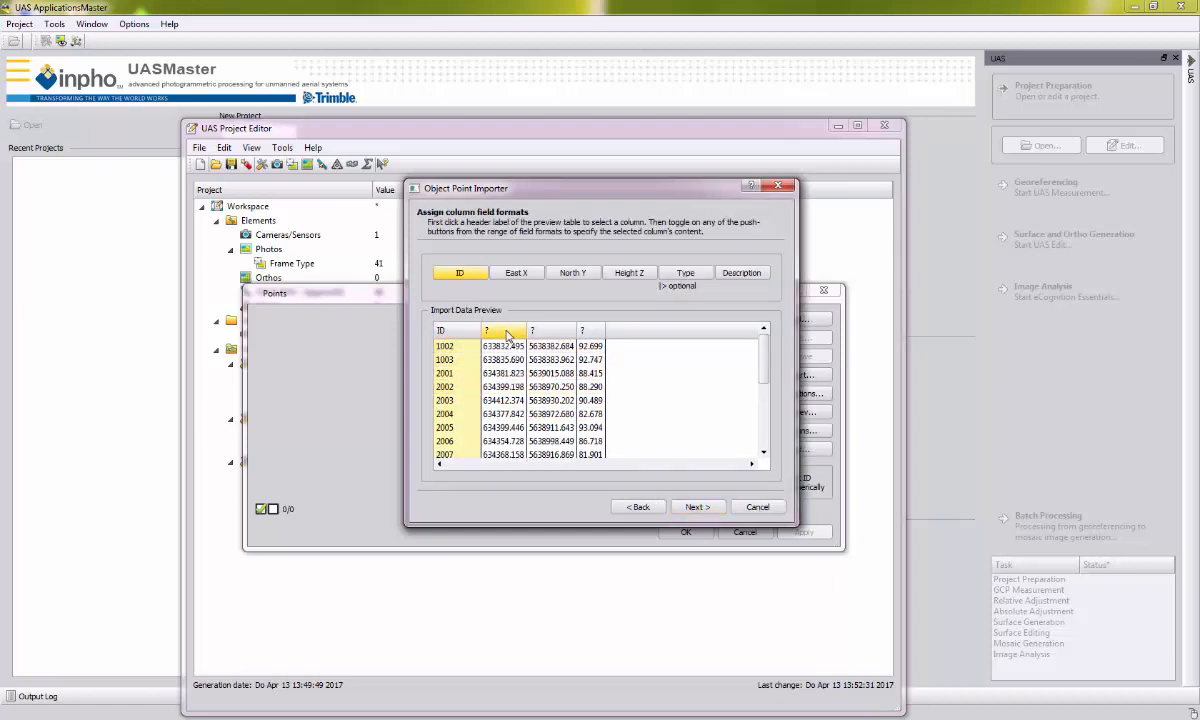
click(509, 274)
click(562, 275)
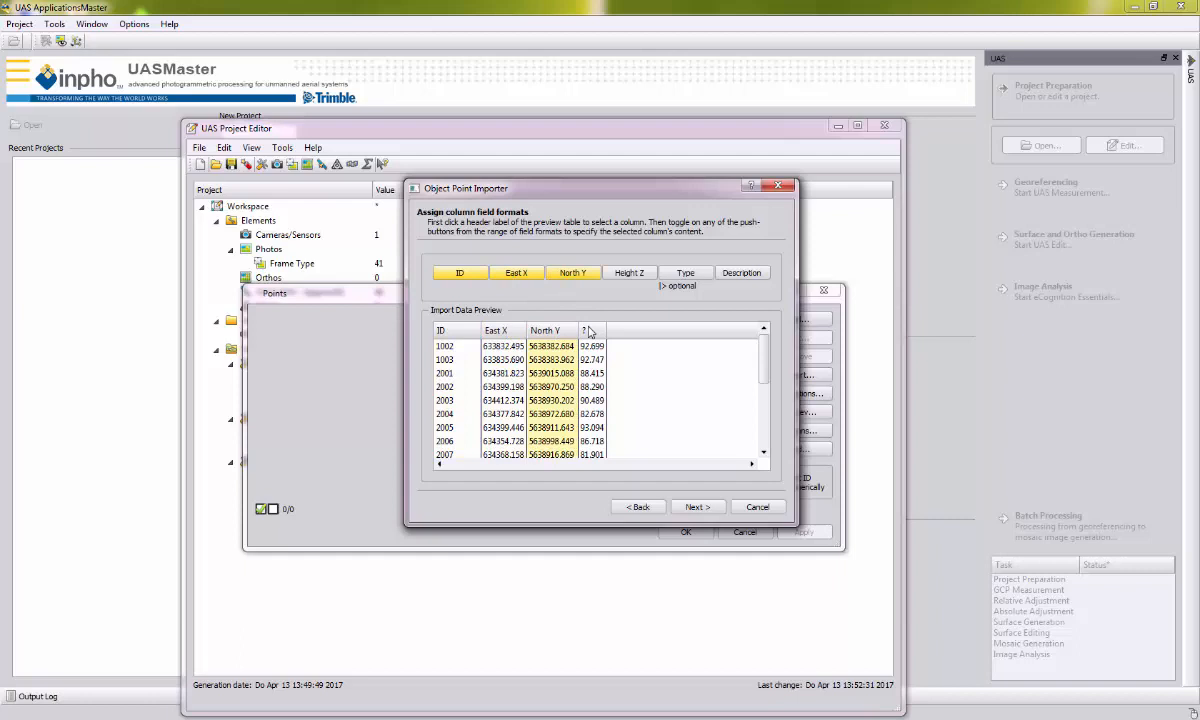
click(625, 274)
click(696, 507)
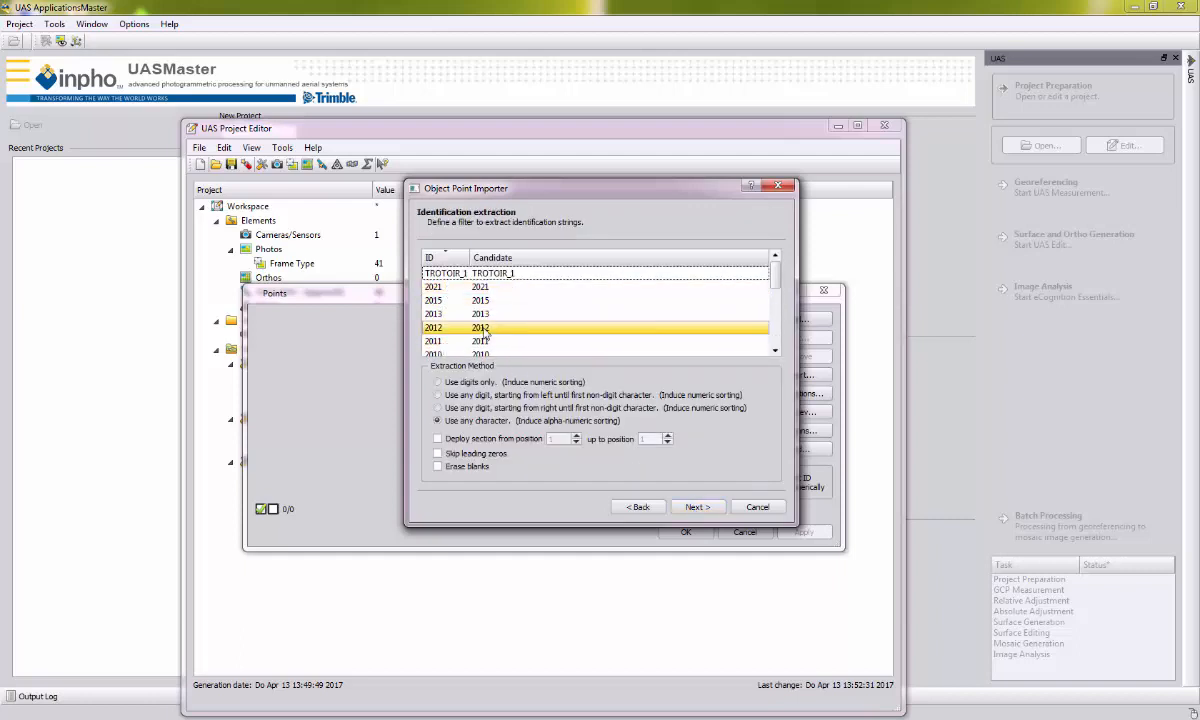
click(688, 512)
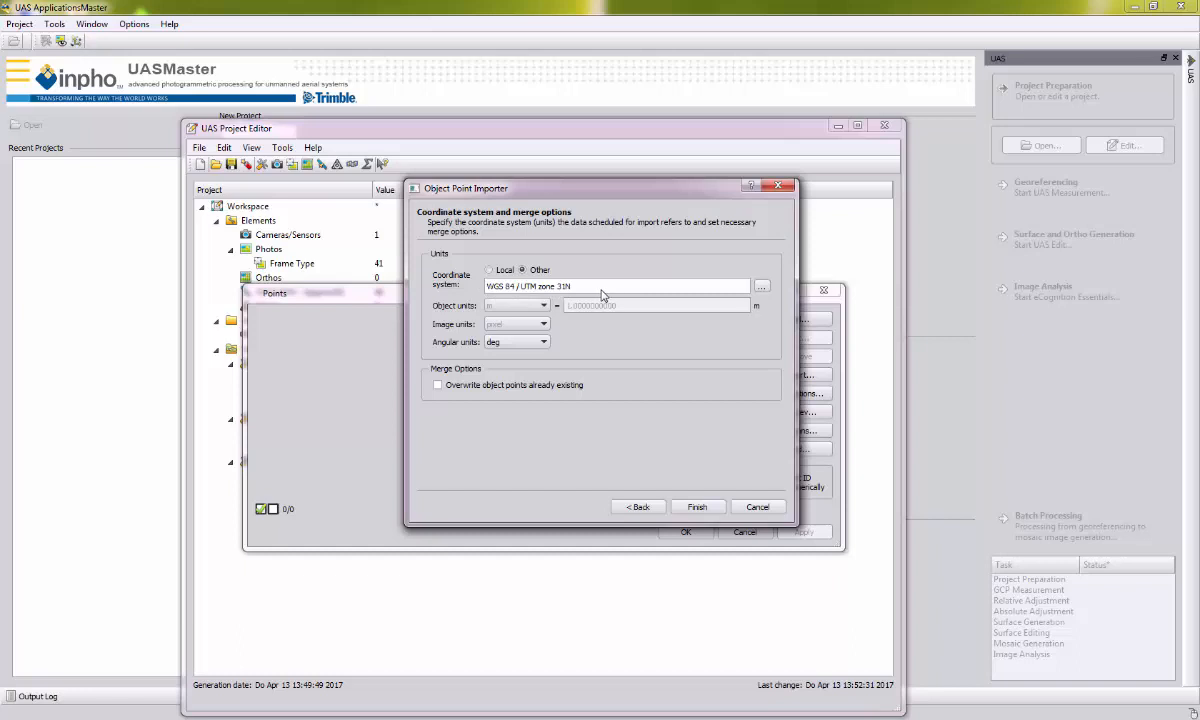
click(697, 508)
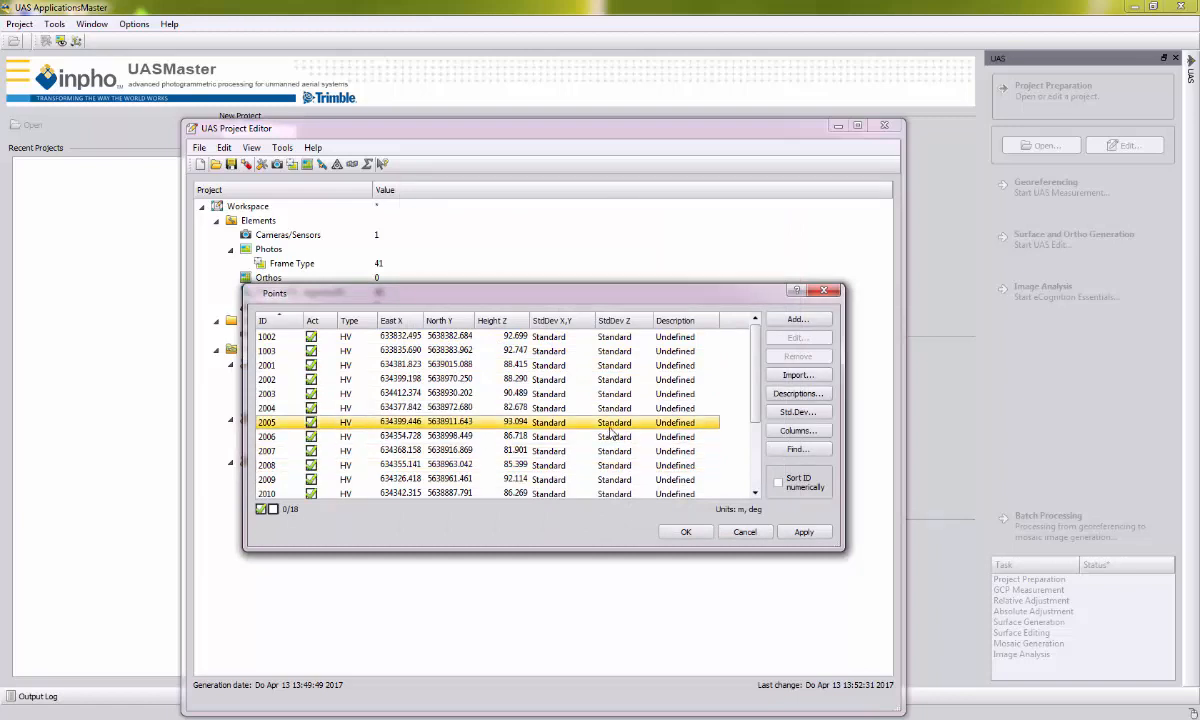
- Compute the image point standard deviations from the 4.75 µm pixel size, keeping 0.5 micron for manual and using 0.0047 mm for automatic
click(766, 414)
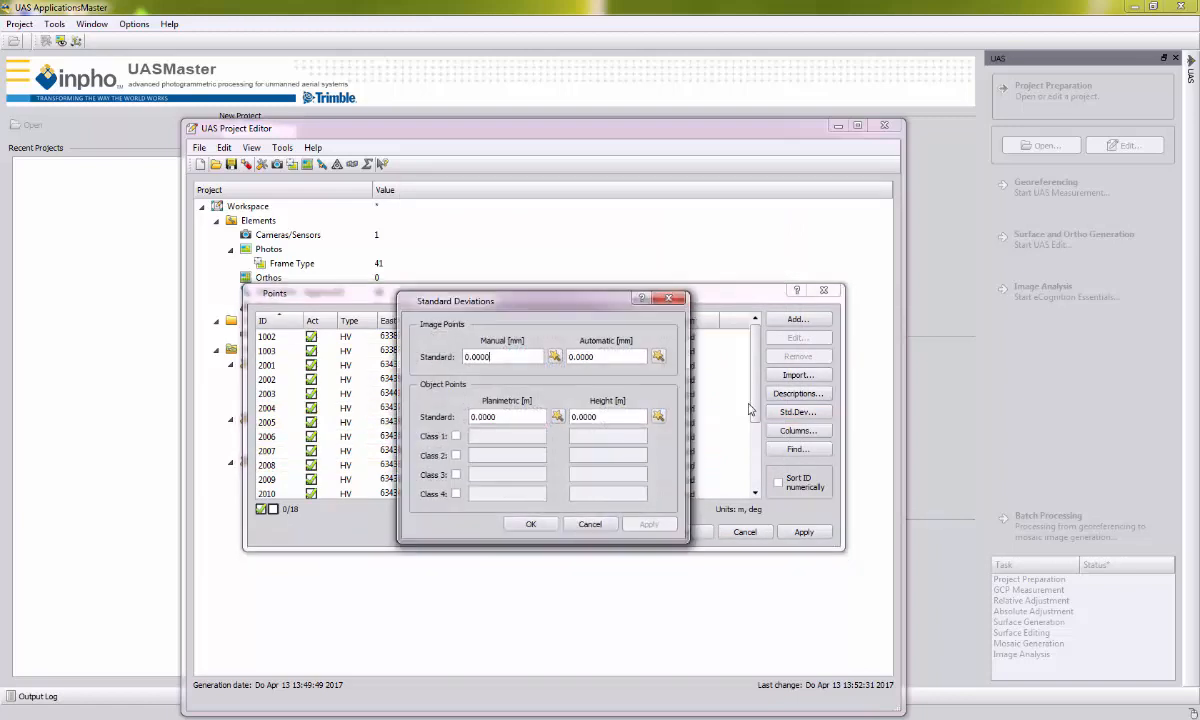
click(554, 358)
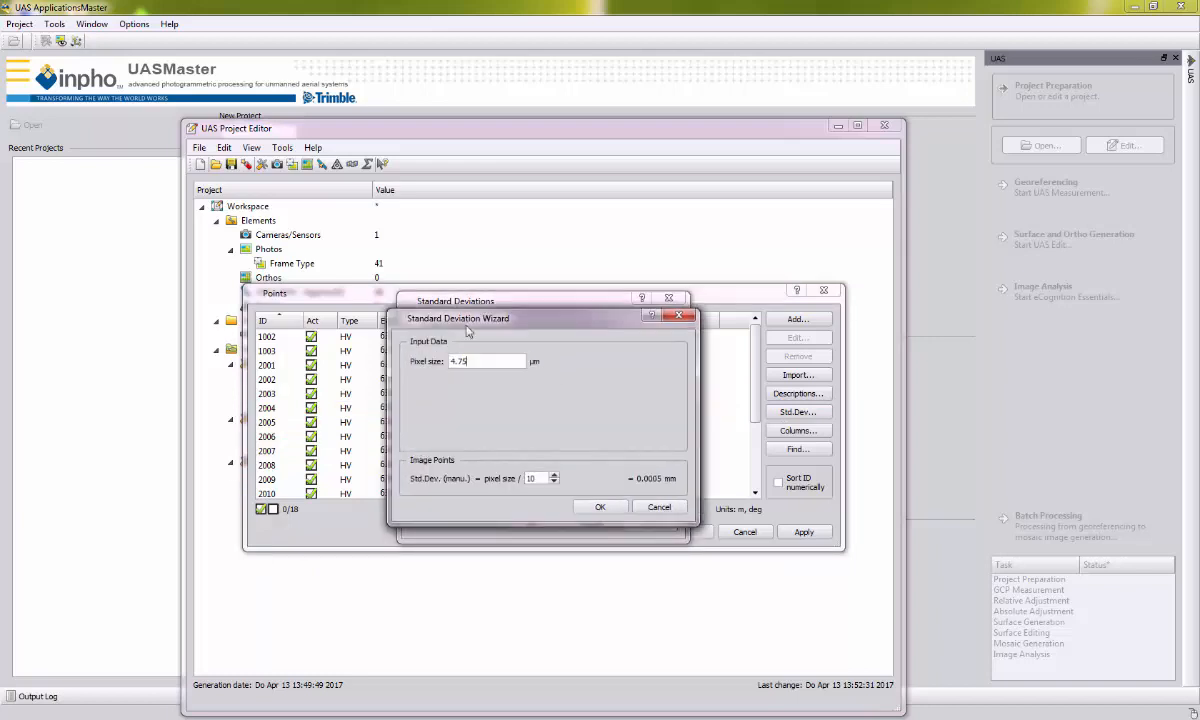
click(600, 507)
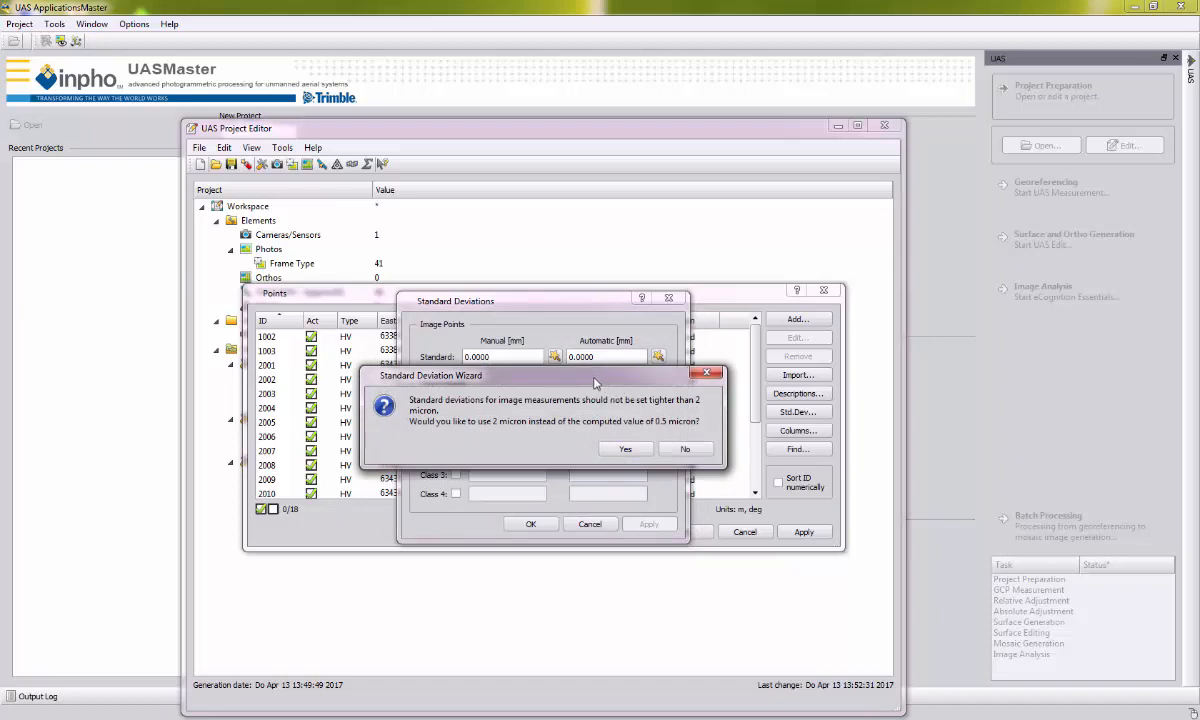
drag(590, 381, 596, 346)
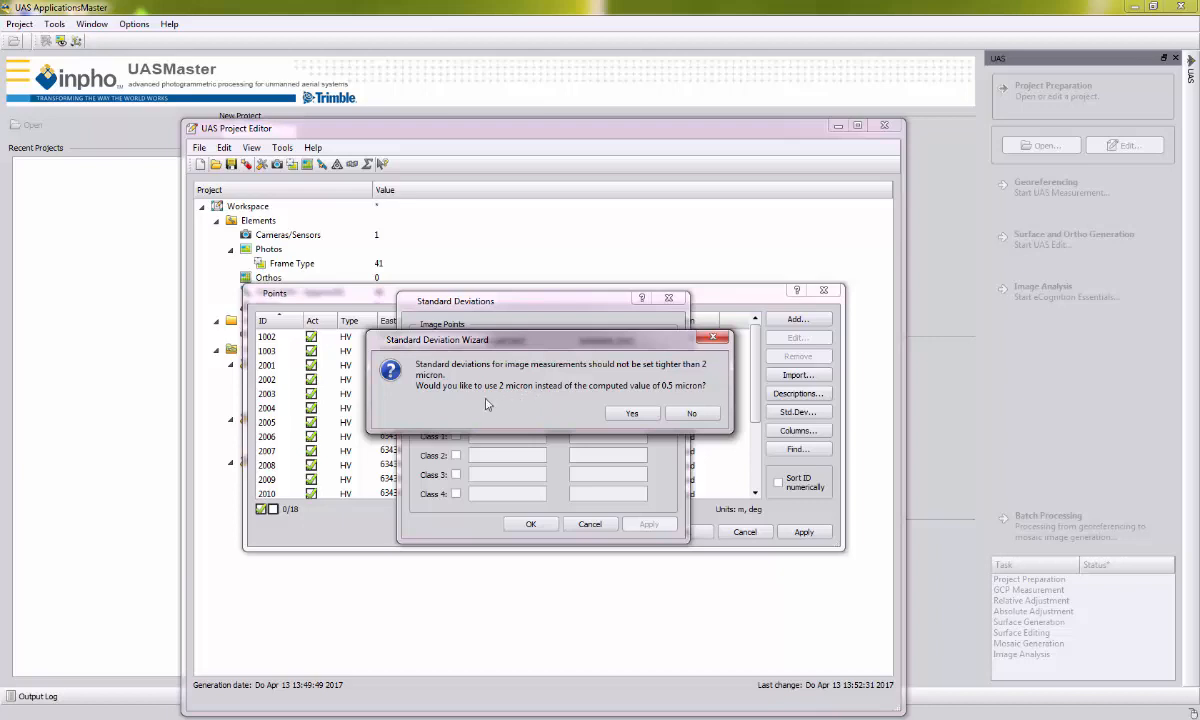
drag(522, 350, 500, 336)
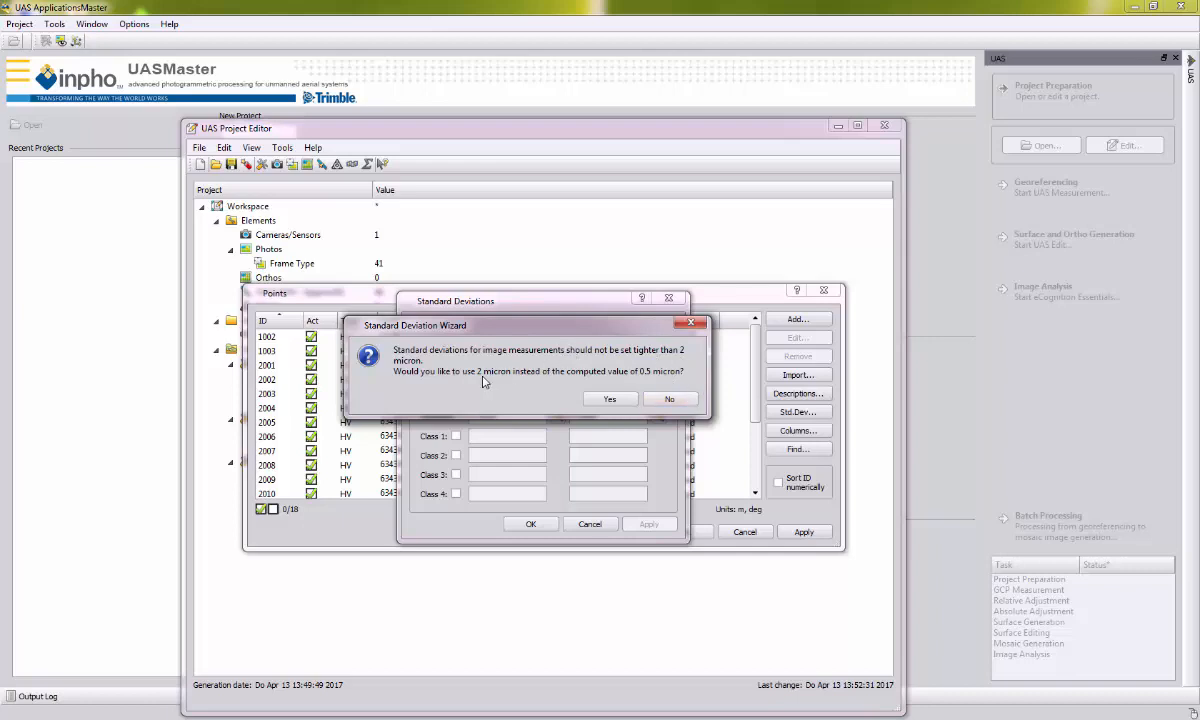
click(670, 400)
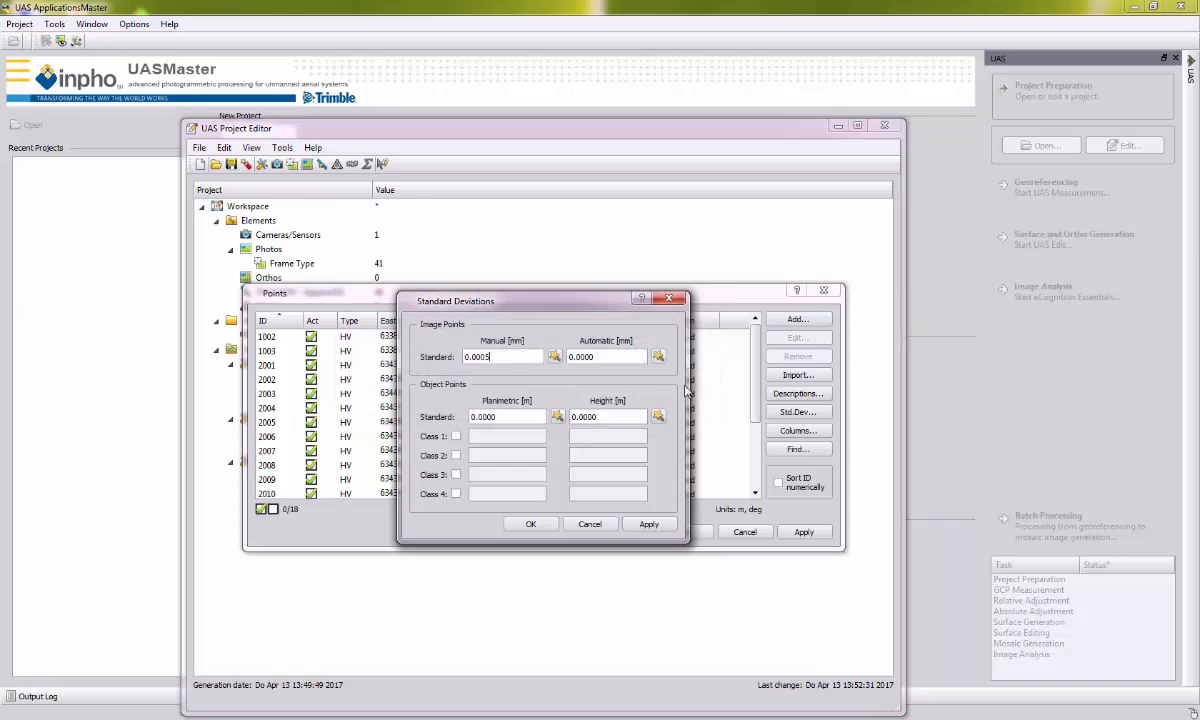
click(658, 356)
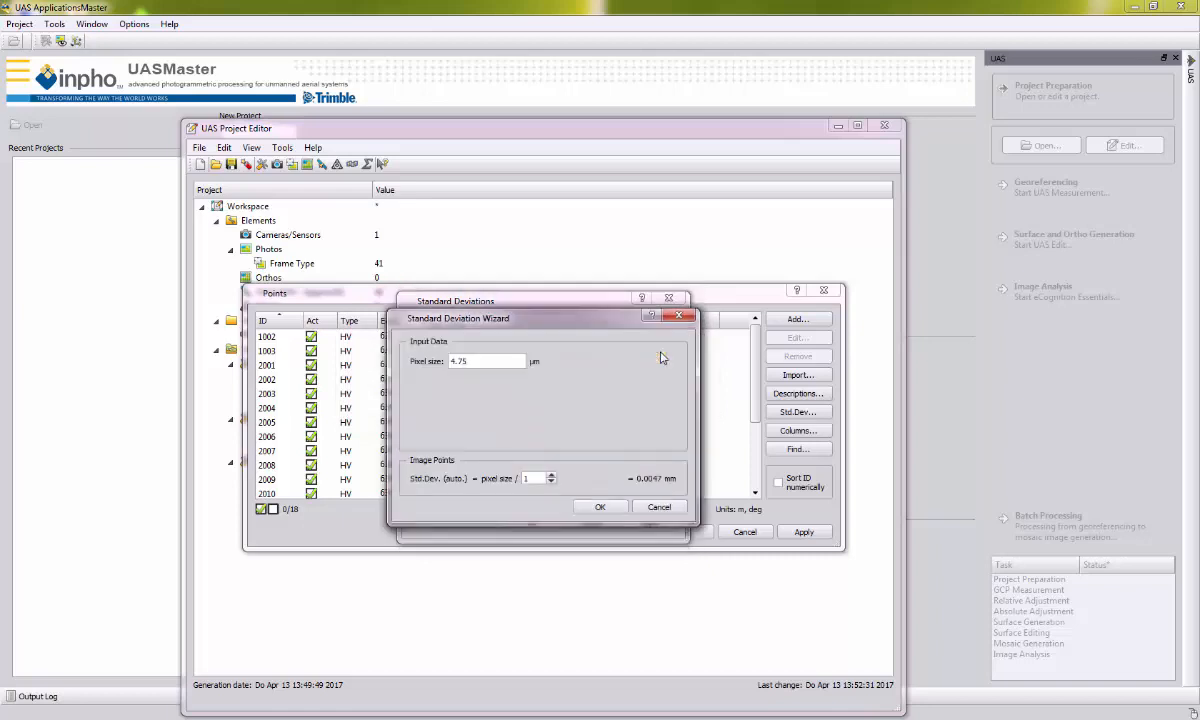
click(597, 508)
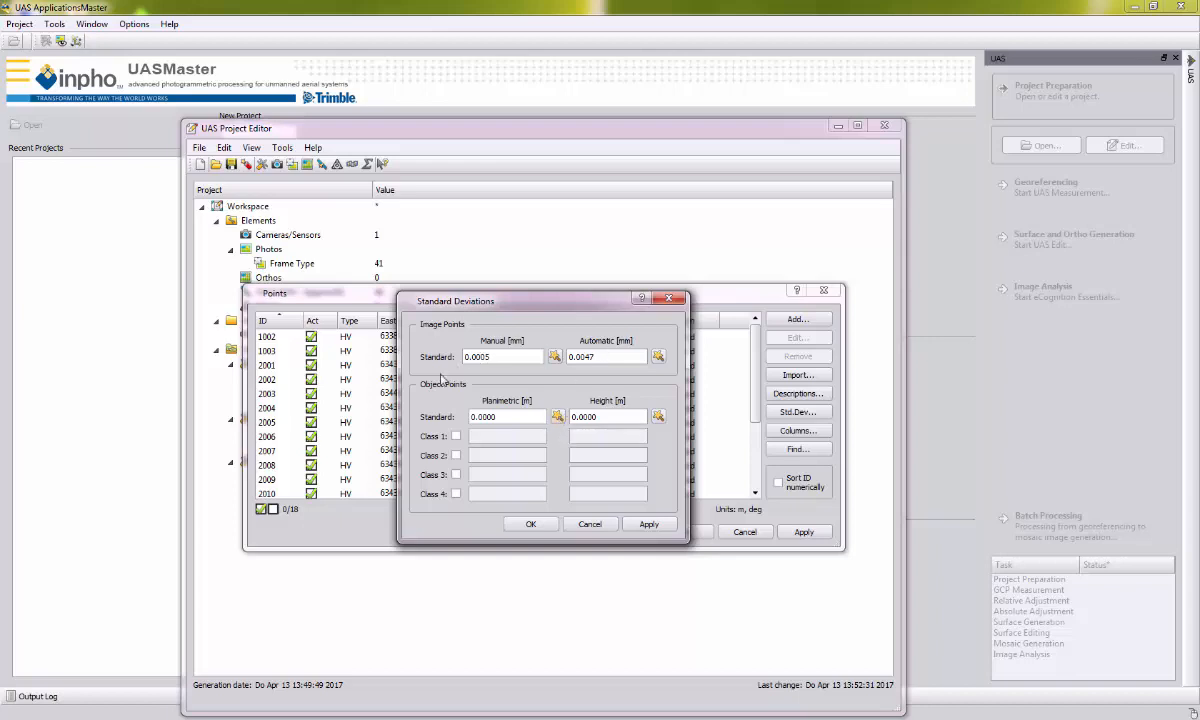
- Compute the object point standard deviations with the wizard, using 0.0070 m for planimetry and its proposed height value, and accept the points
click(557, 416)
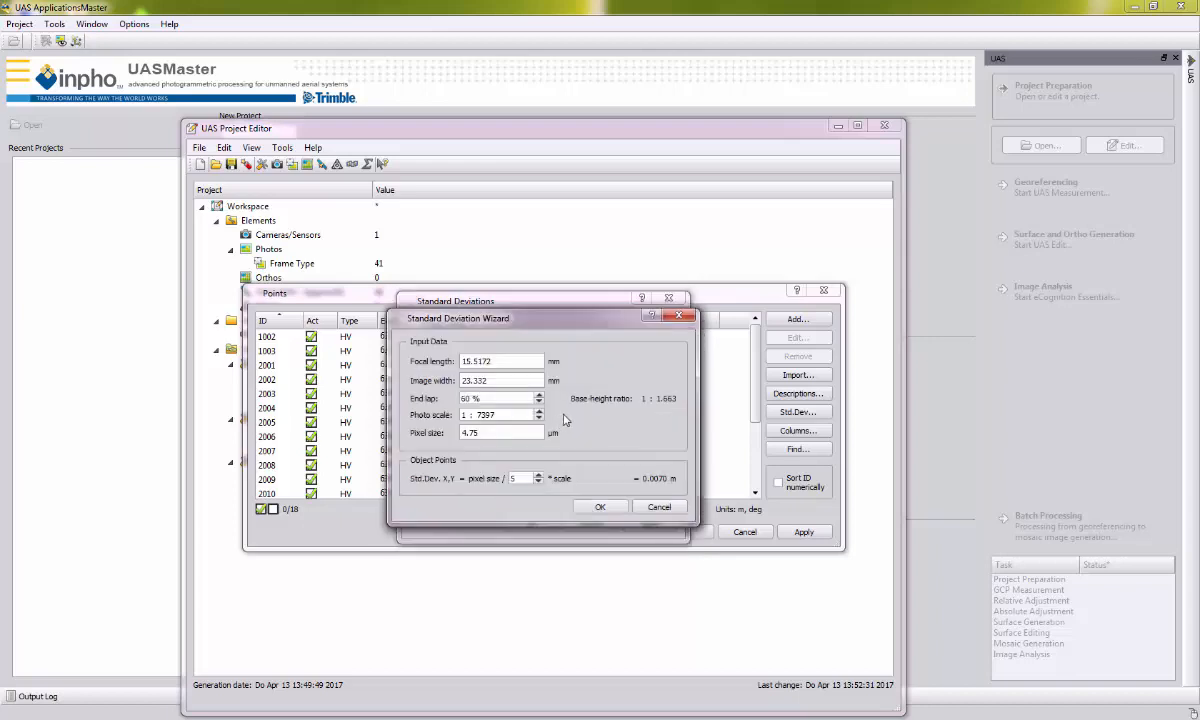
click(603, 509)
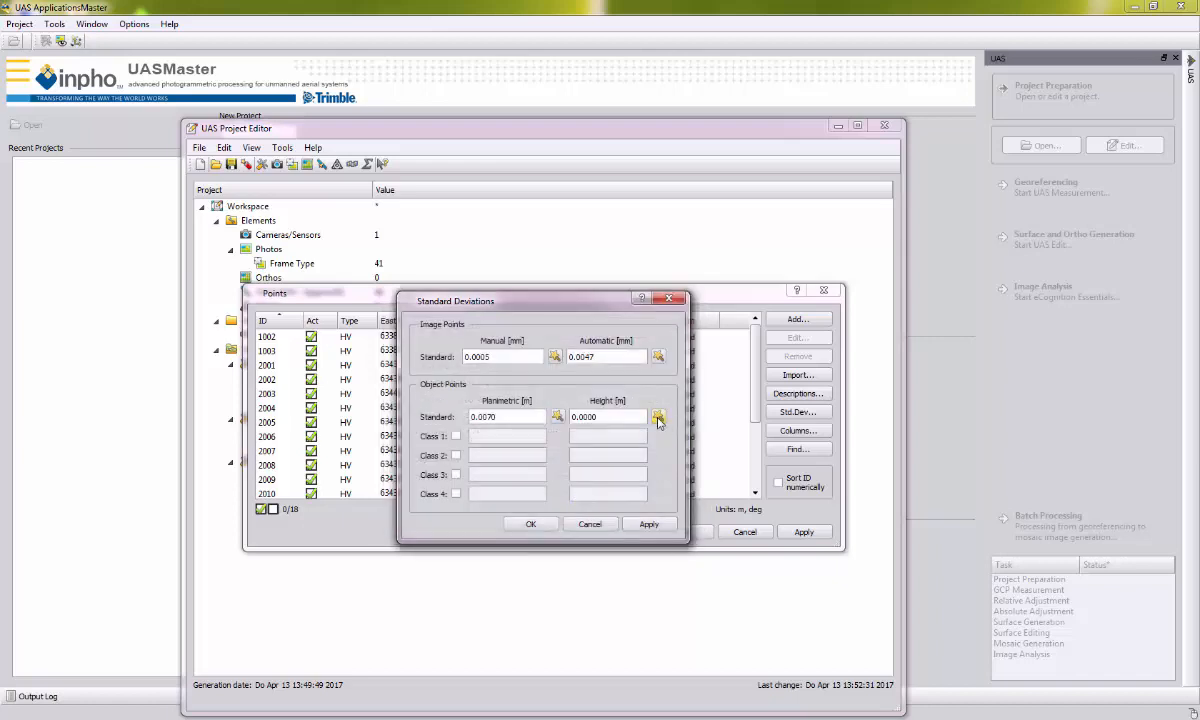
click(657, 416)
click(600, 508)
click(530, 523)
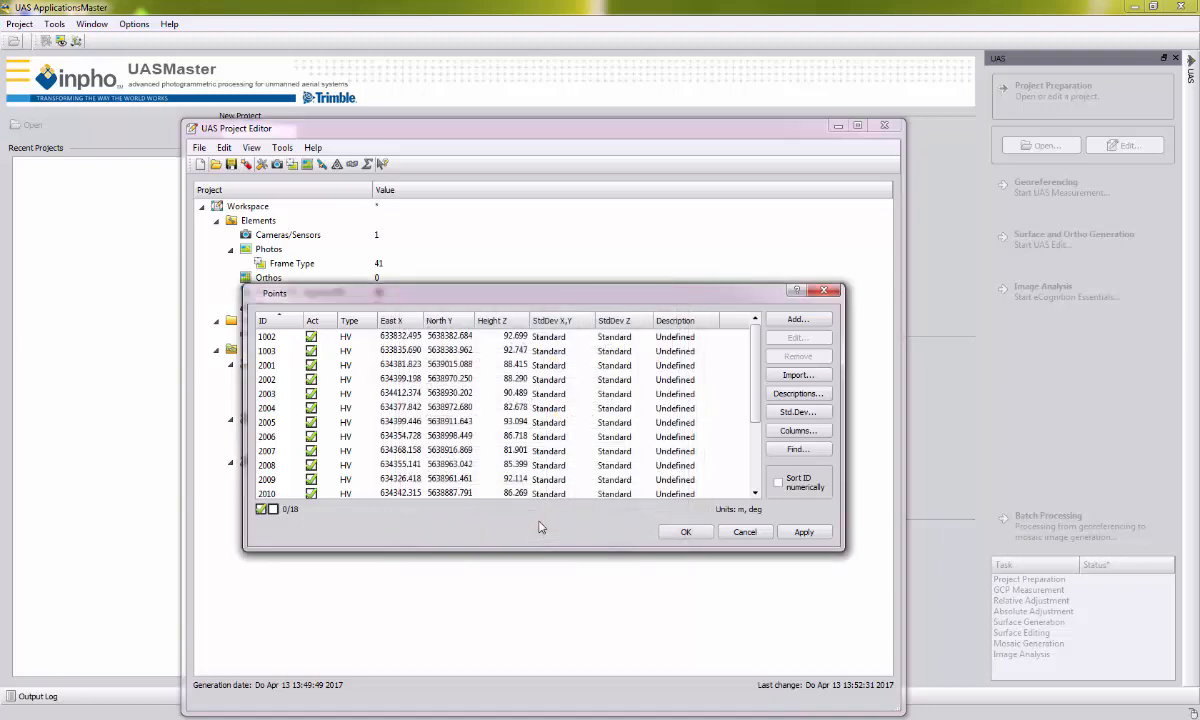
click(685, 533)
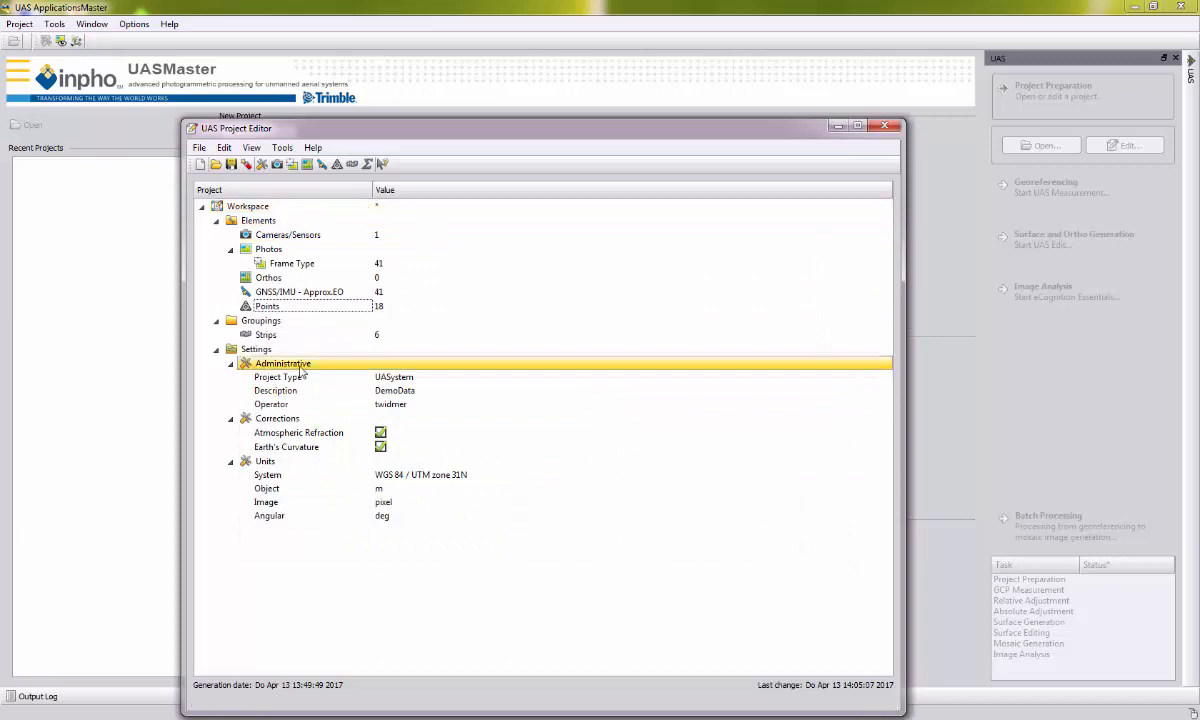
- Save the project as DemoData_VideoTutorial in the TrainingData_UAS folder and exit the project editor
click(199, 147)
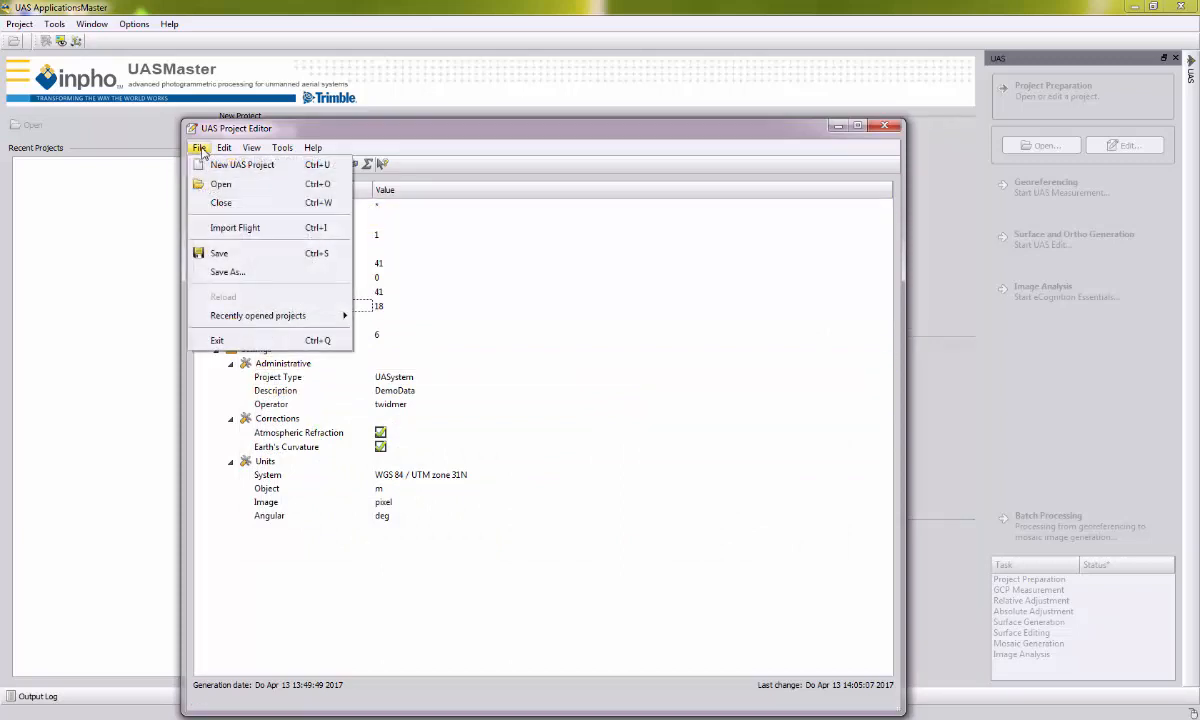
click(236, 270)
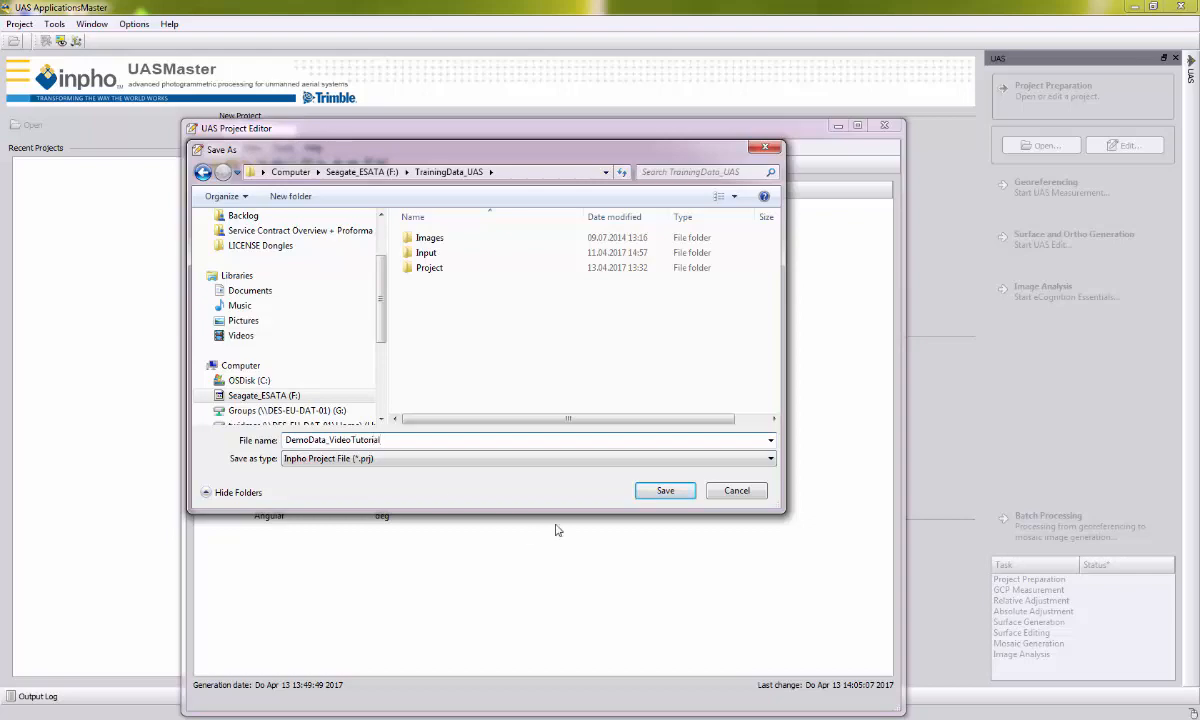
click(665, 491)
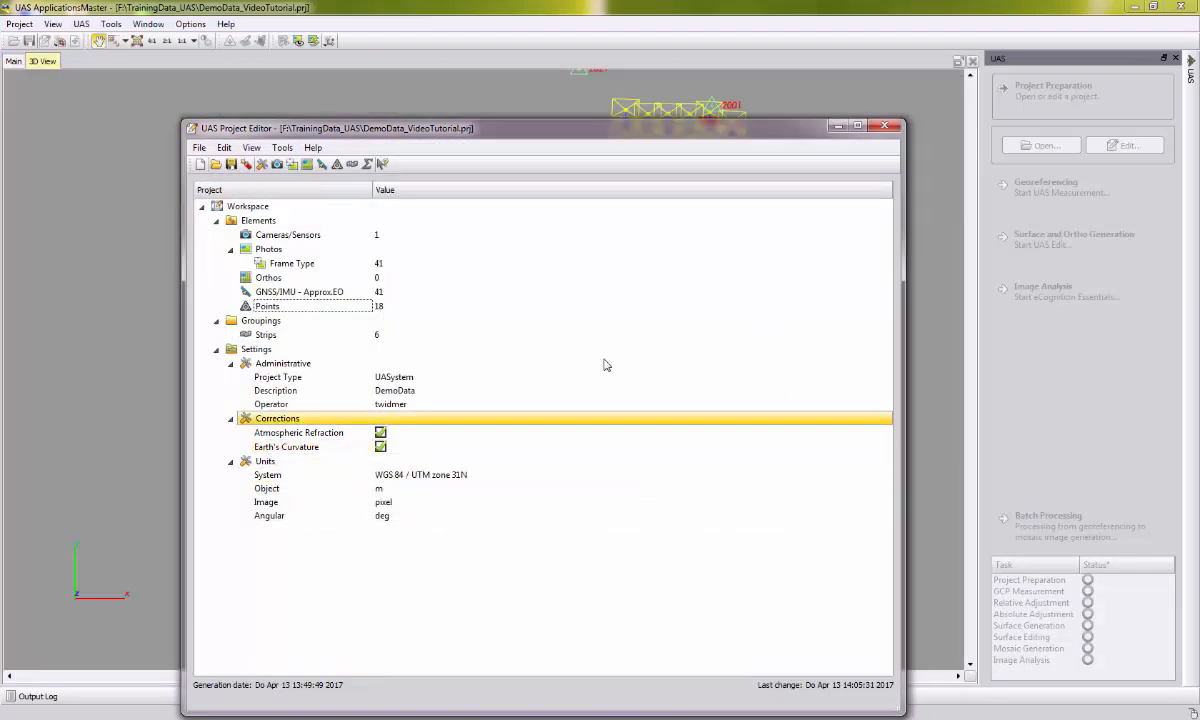
drag(501, 134, 520, 113)
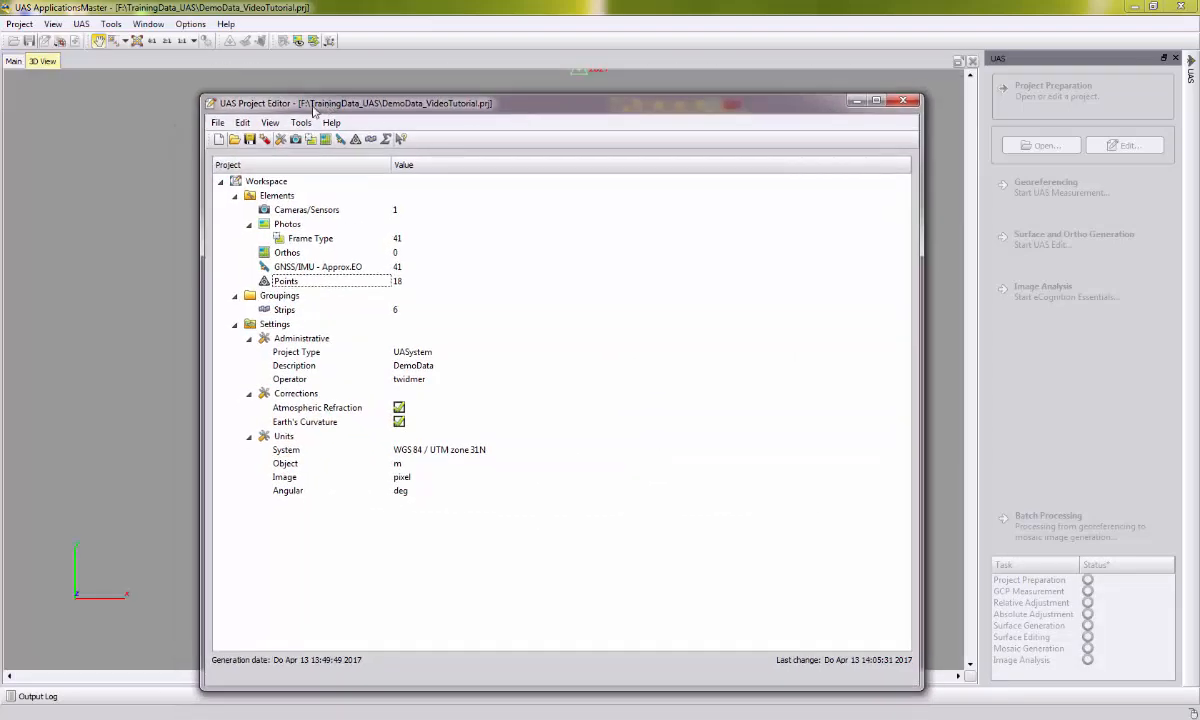
click(217, 122)
click(232, 295)
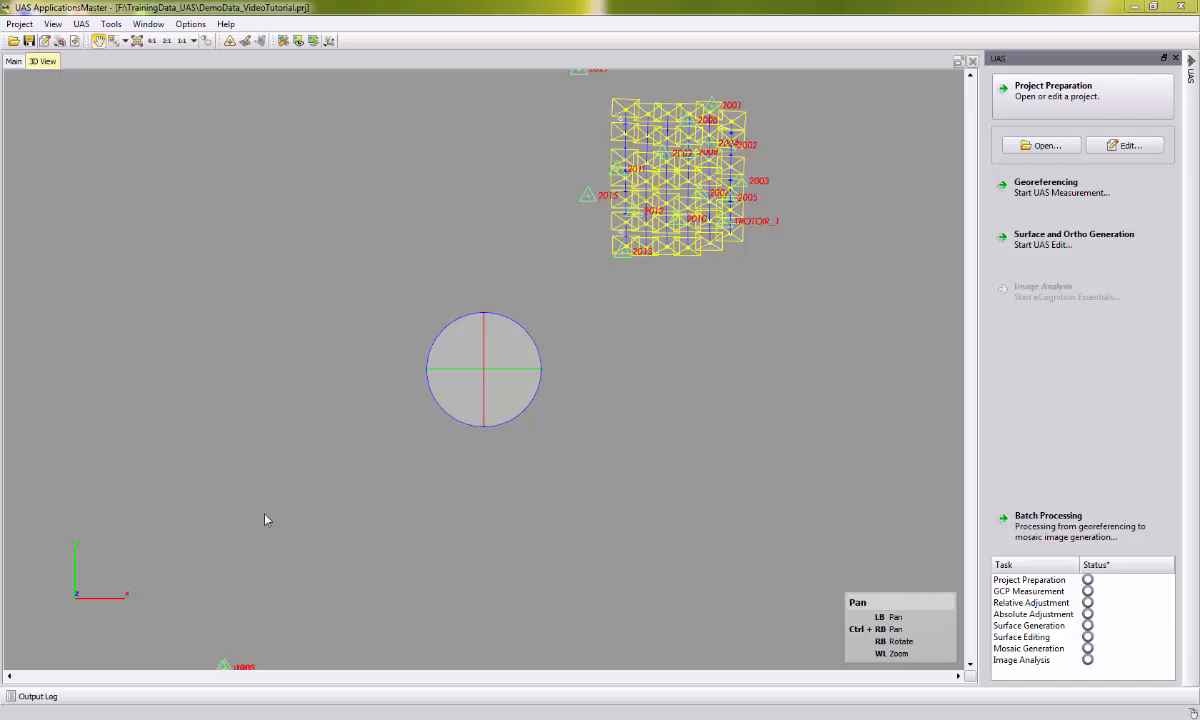
- Reopen the project for editing and remove points 1002 and 1003 from the points list
click(20, 23)
click(40, 150)
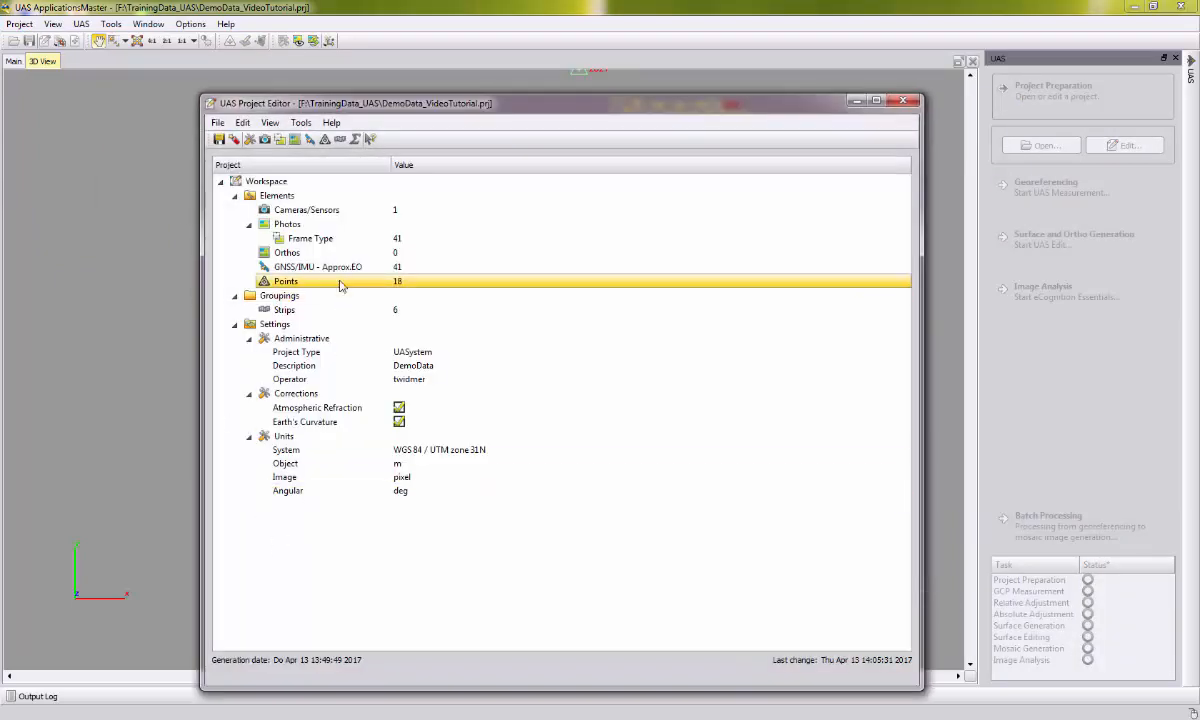
double_click(340, 286)
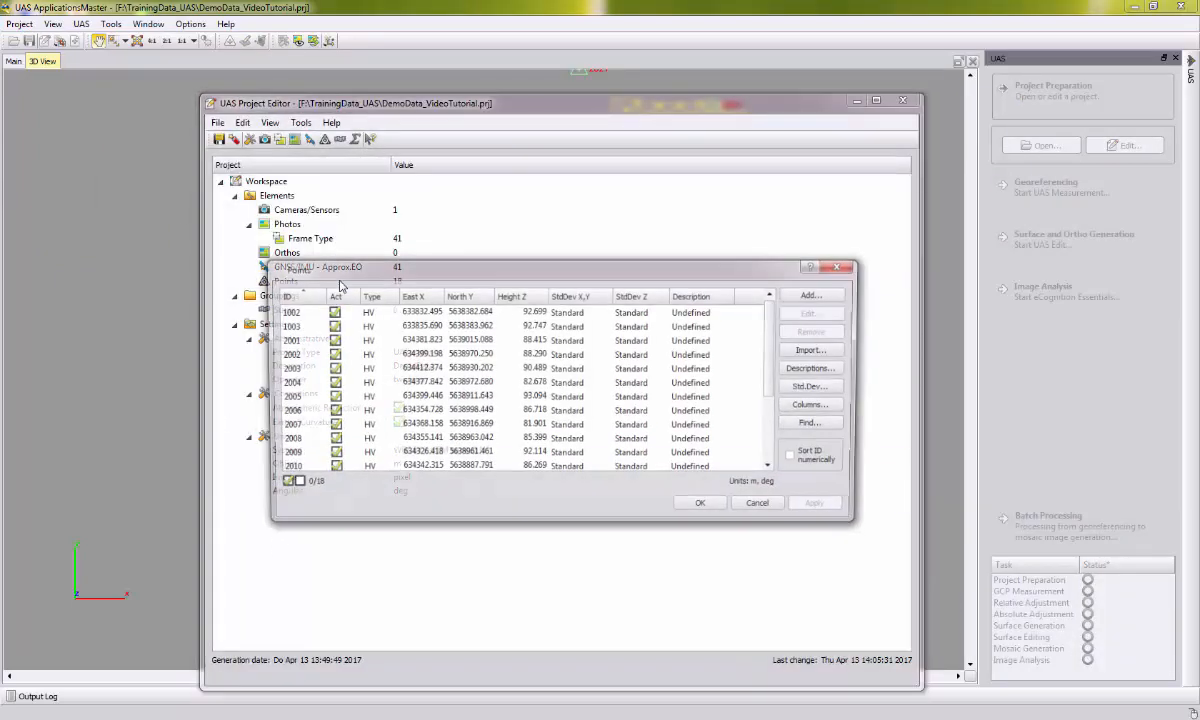
click(378, 313)
shift+click(408, 325)
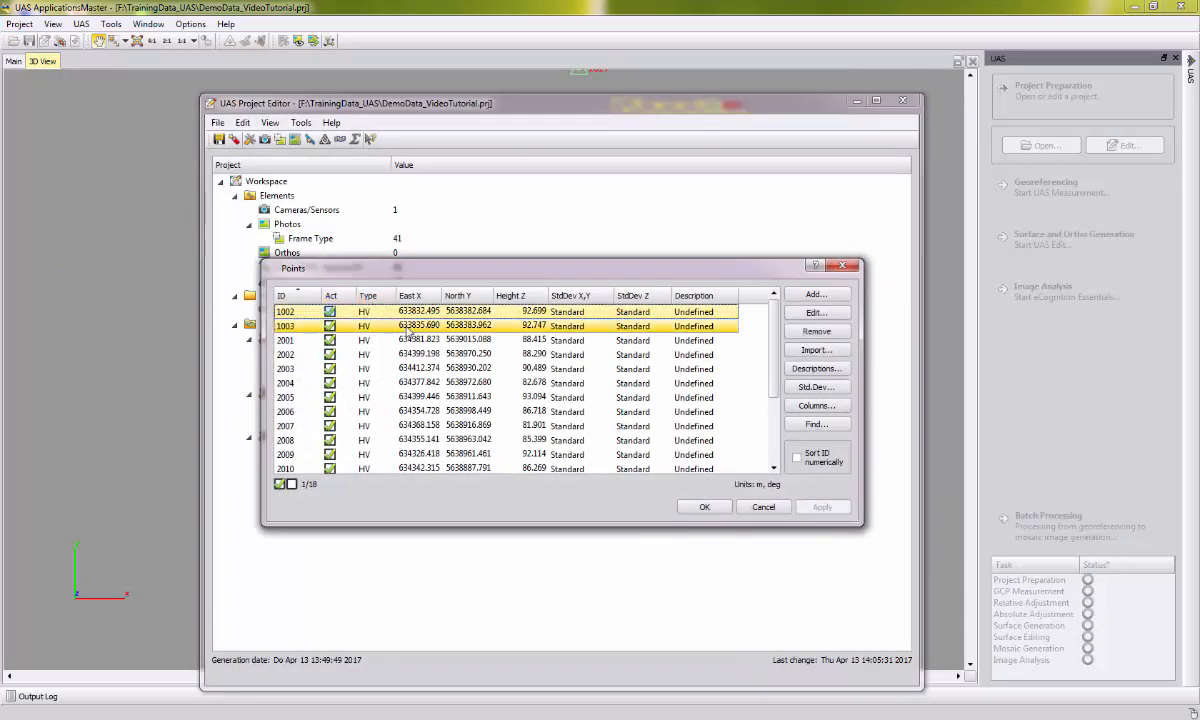
click(804, 332)
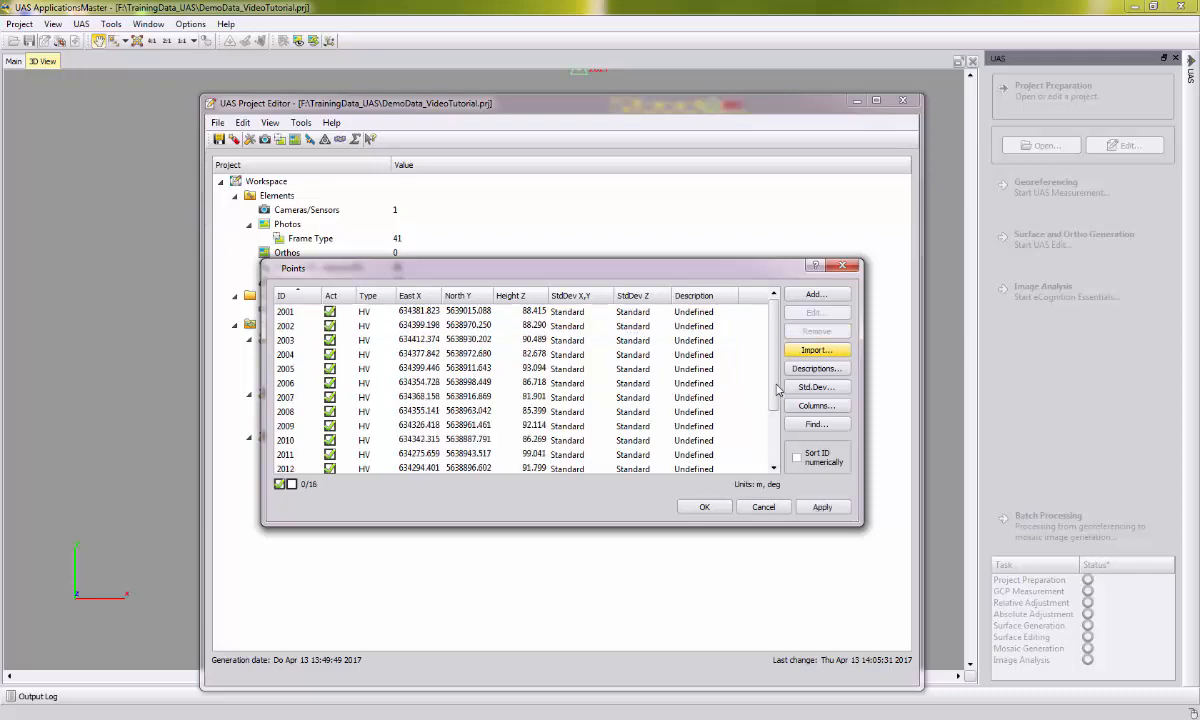
- Accept the reduced points list and close the project editor
click(704, 507)
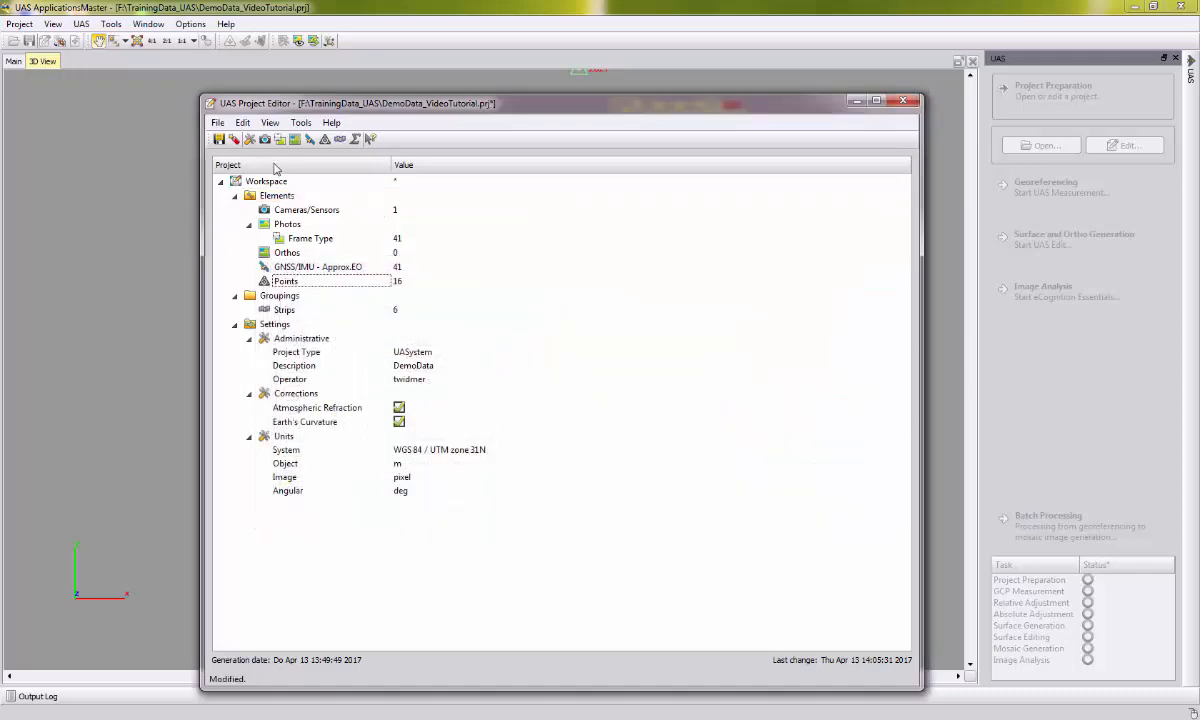
click(908, 102)
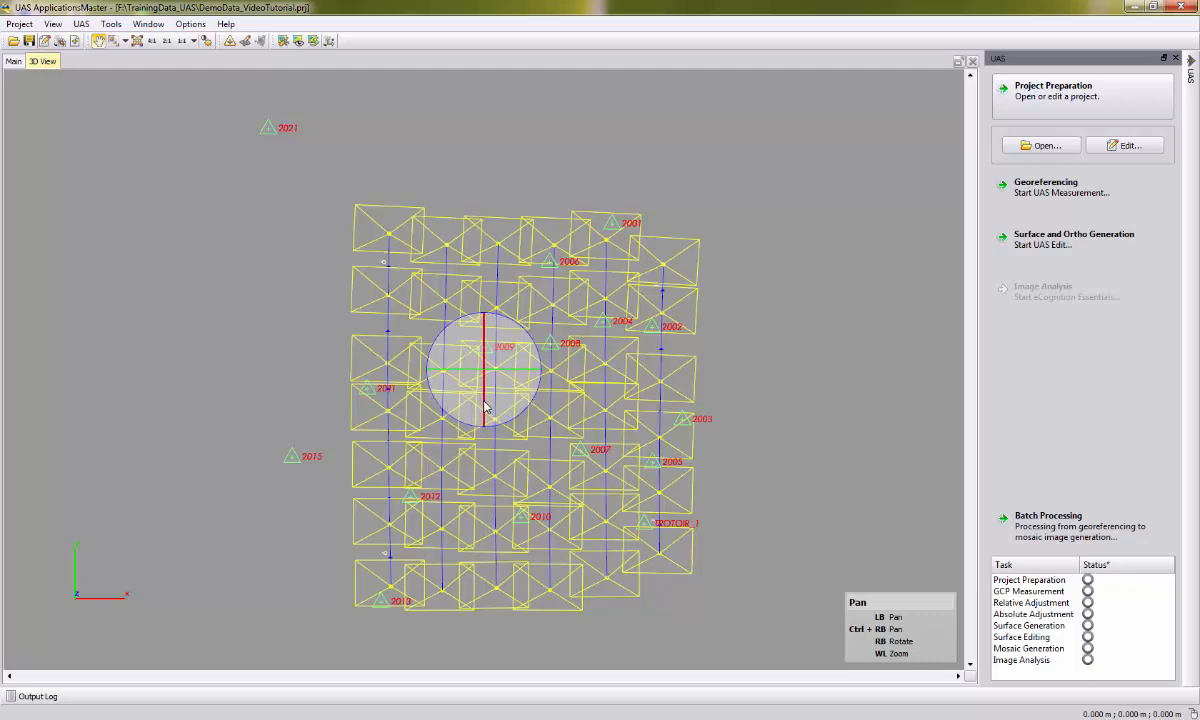
- Examine the photo positions and ground control points in 3D from the side and obliquely, restore the overview, and return to the main view
drag(485, 408, 504, 233)
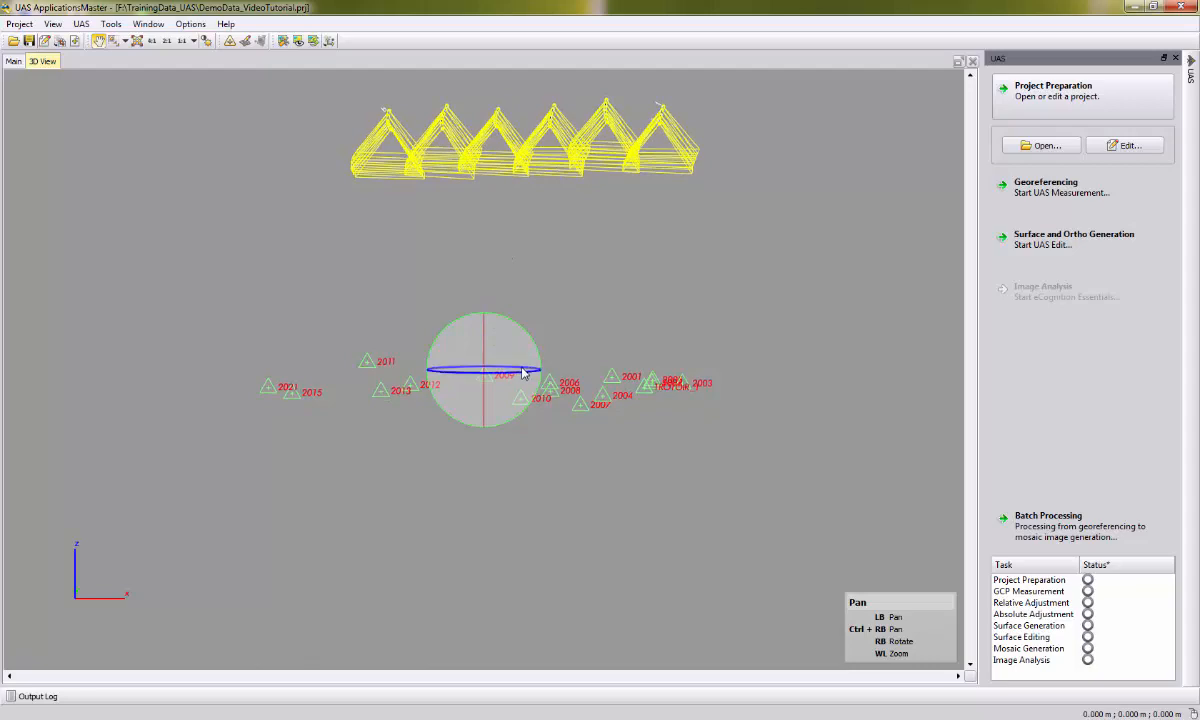
mouse_move(522, 373)
mouse_down()
mouse_move(440, 372)
mouse_move(517, 370)
mouse_up()
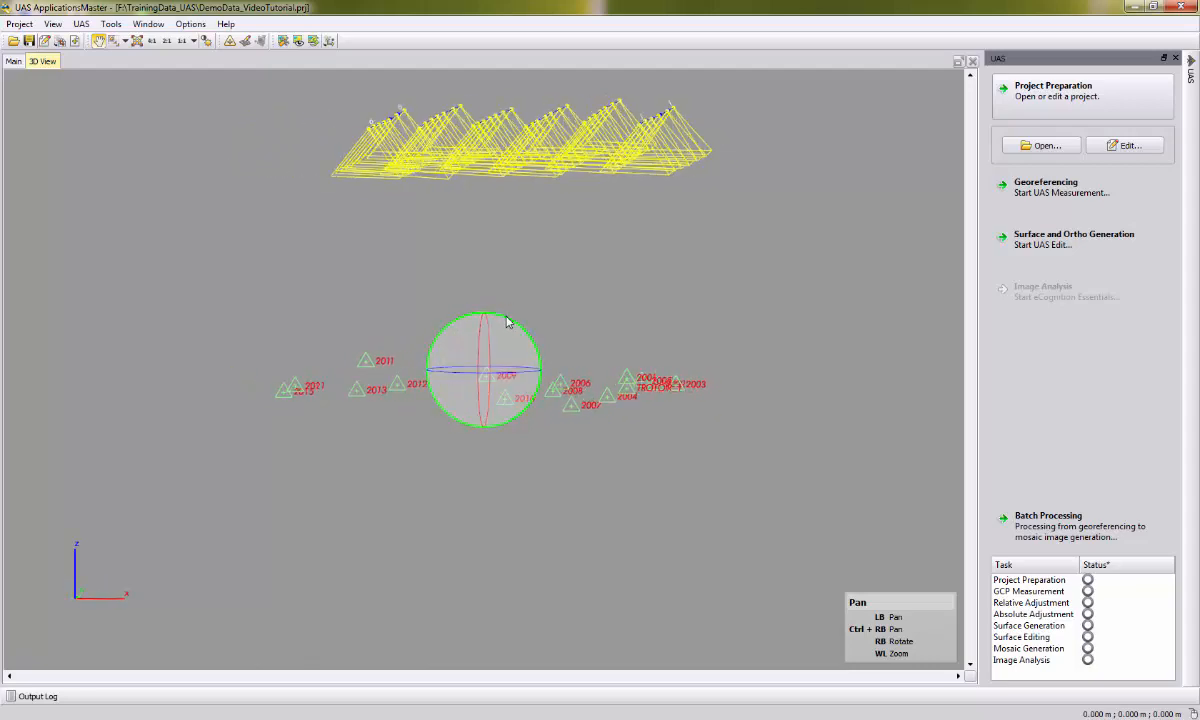
drag(509, 321, 452, 300)
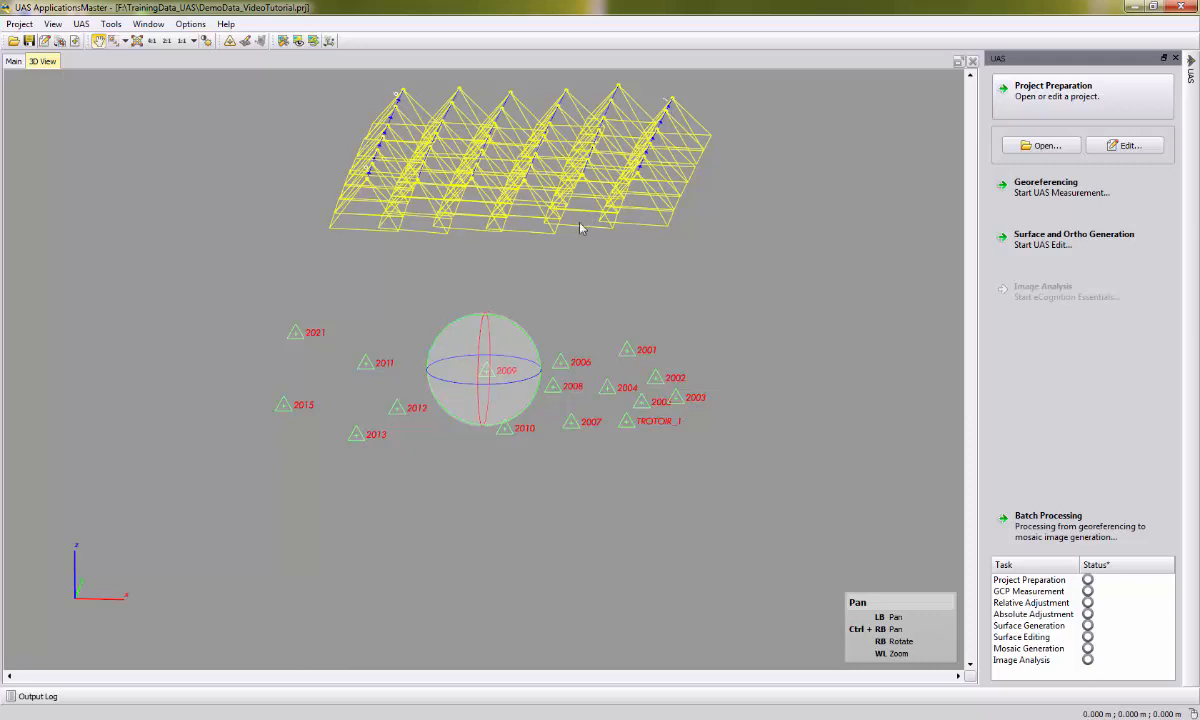
click(138, 42)
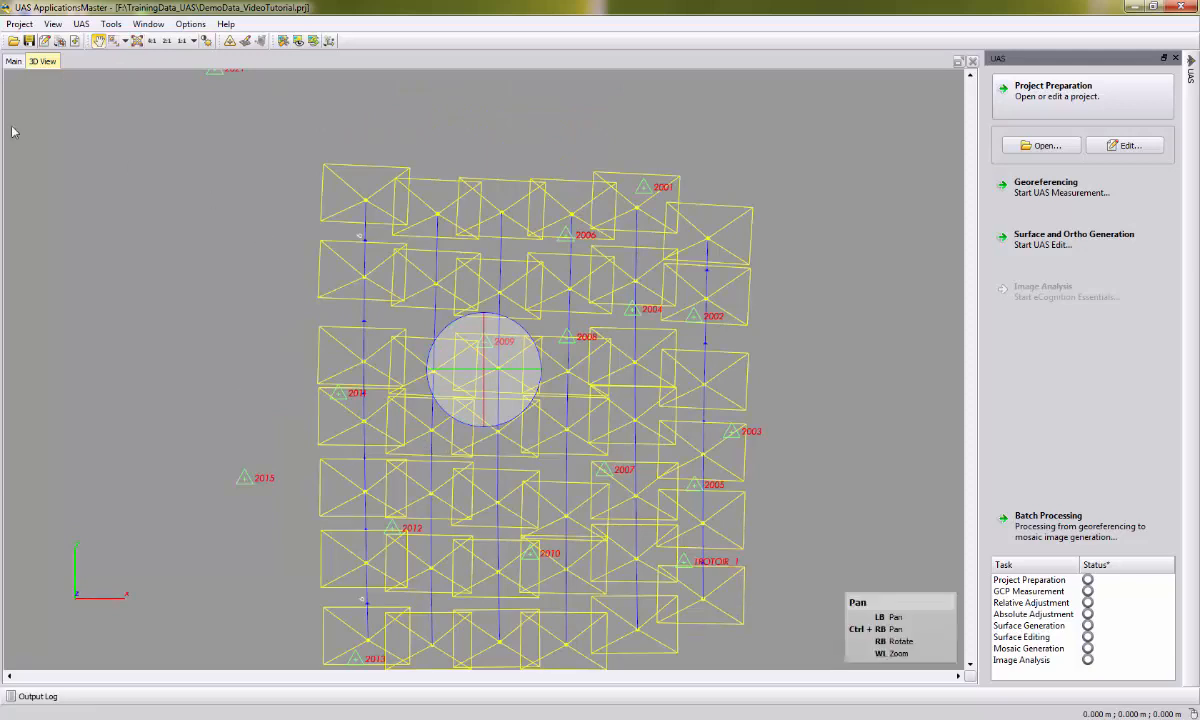
click(13, 62)
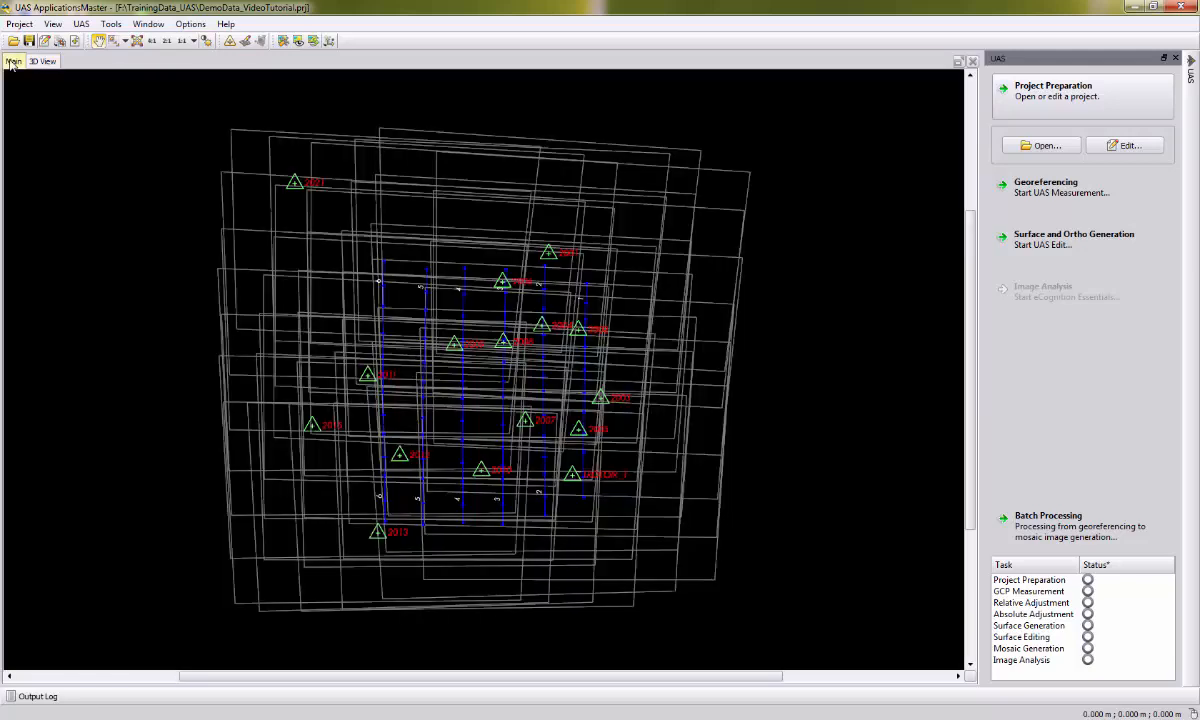